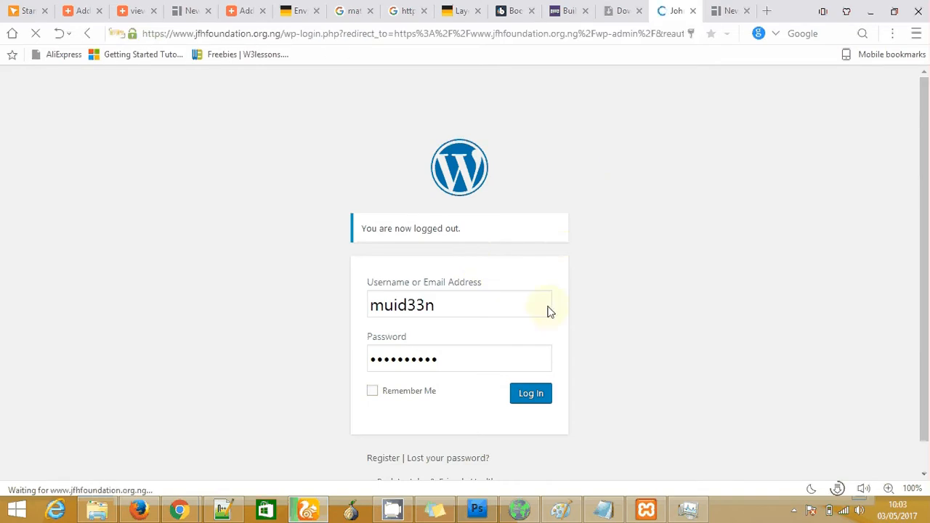
Log in to the John & Friends Healthcare Foundation WordPress admin with the saved credentials
{"action": "left_click", "coordinate": [451, 265]}
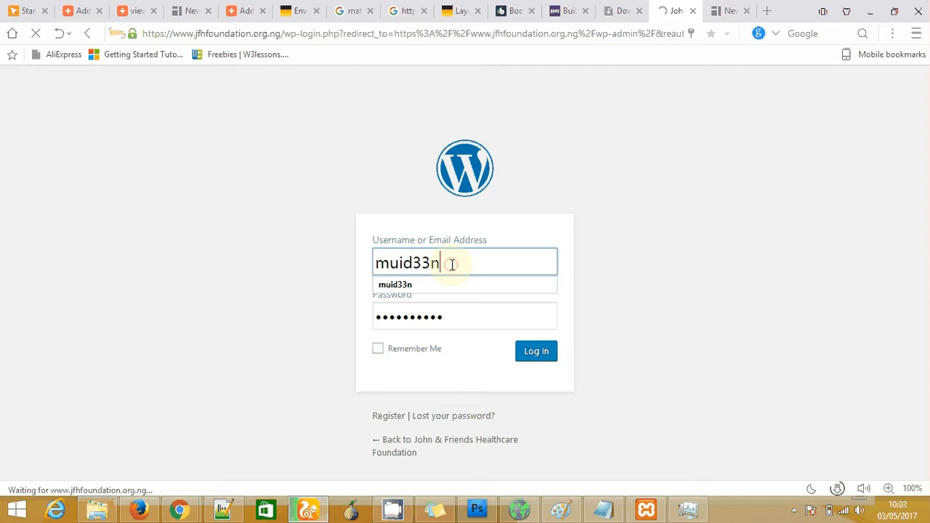
{"action": "left_click", "coordinate": [345, 282]}
{"action": "left_click", "coordinate": [449, 314]}
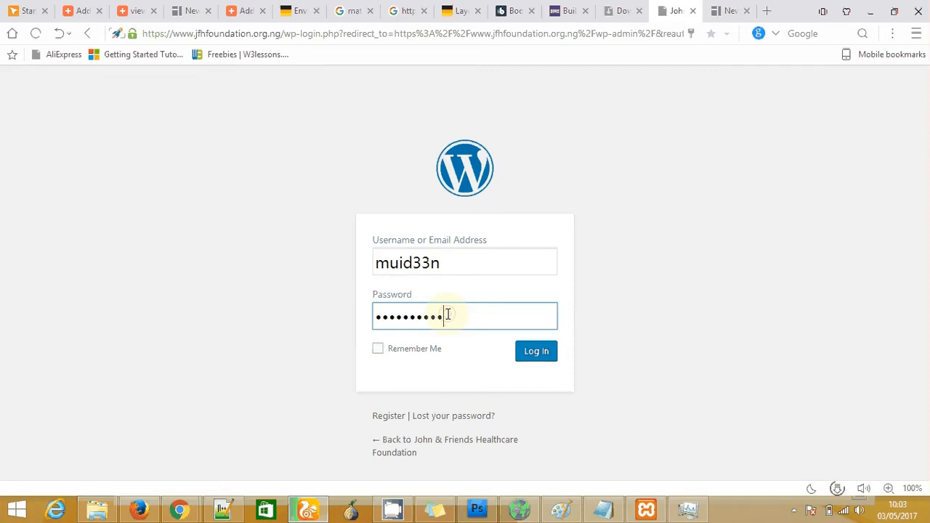
{"action": "left_click", "coordinate": [537, 359]}
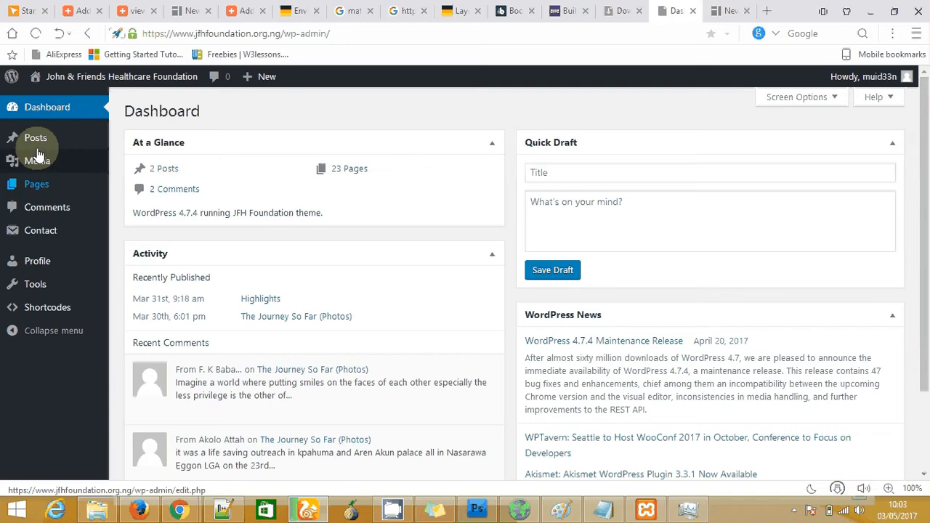
Browse the admin sidebar, collapse and re-expand it, then open the All Posts list
{"action": "mouse_move", "coordinate": [39, 145]}
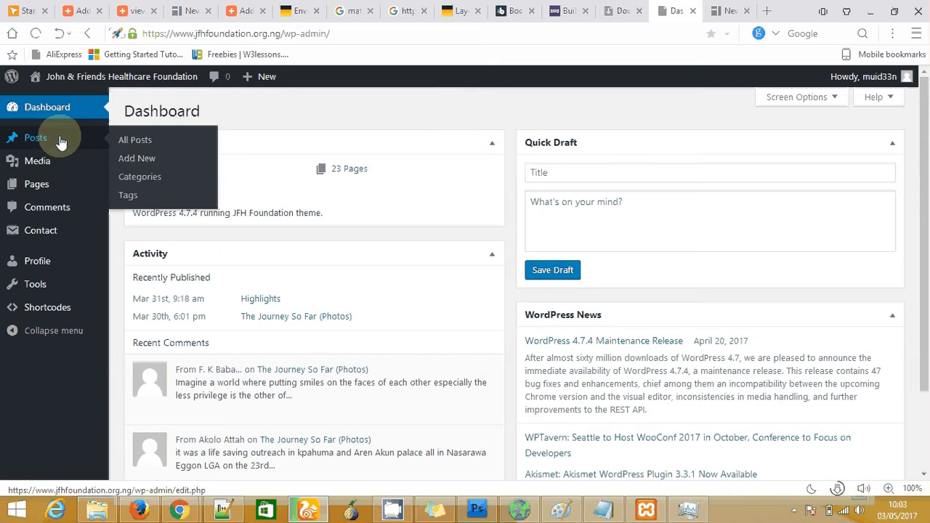
{"action": "mouse_move", "coordinate": [45, 162]}
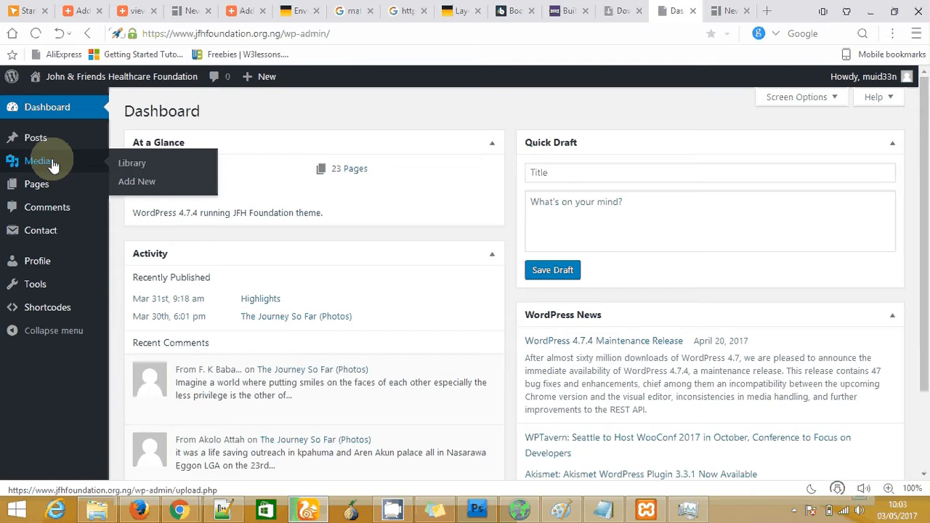
{"action": "mouse_move", "coordinate": [42, 186]}
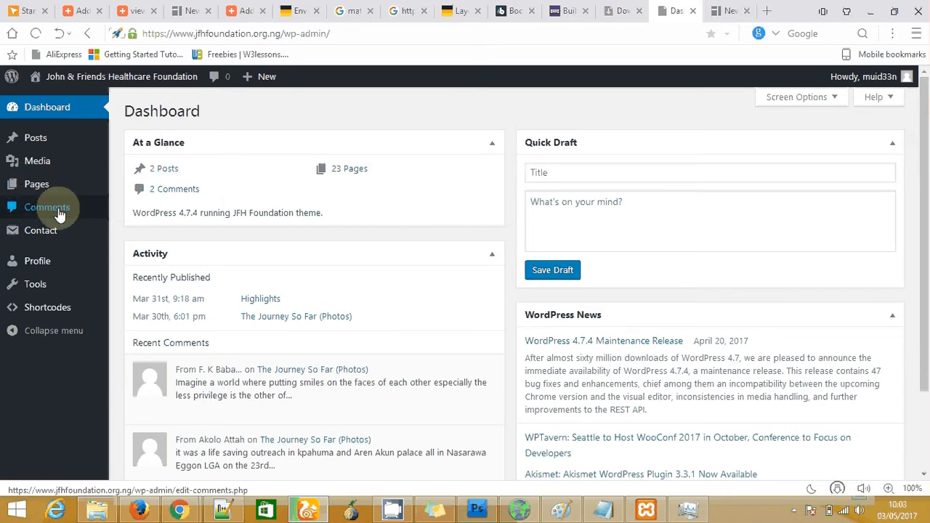
{"action": "mouse_move", "coordinate": [43, 235]}
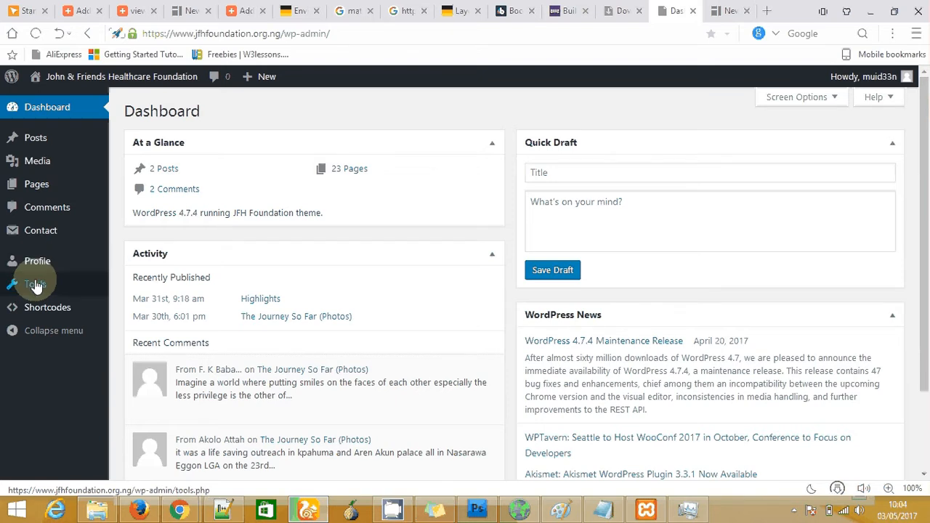
{"action": "mouse_move", "coordinate": [38, 311]}
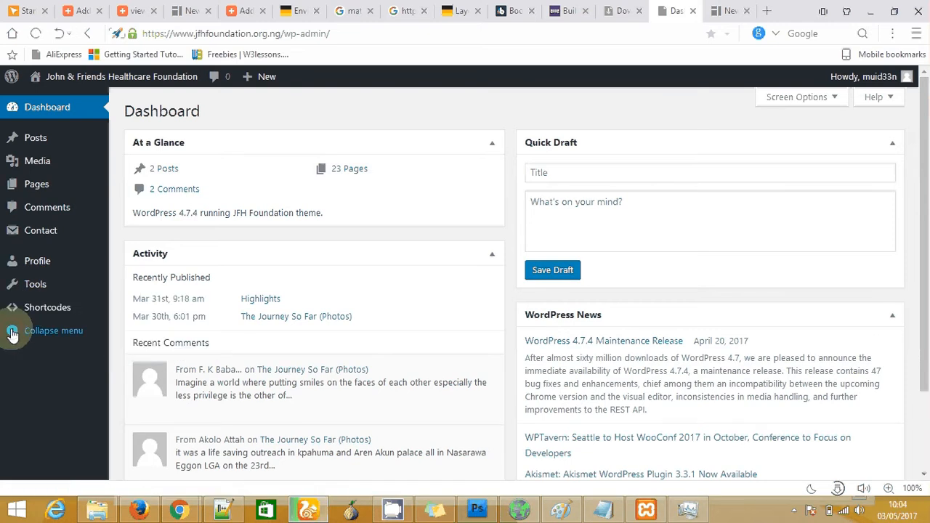
{"action": "left_click", "coordinate": [12, 332]}
{"action": "left_click", "coordinate": [12, 332]}
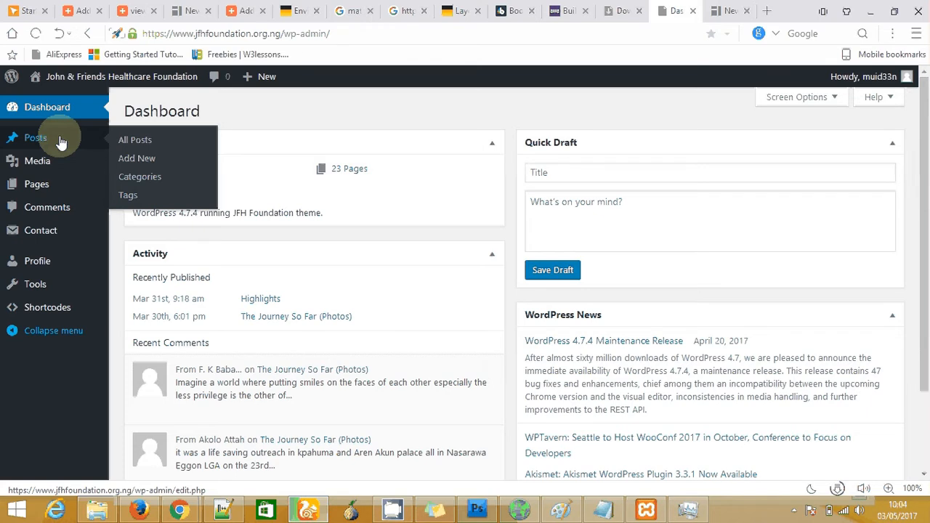
{"action": "left_click", "coordinate": [145, 141]}
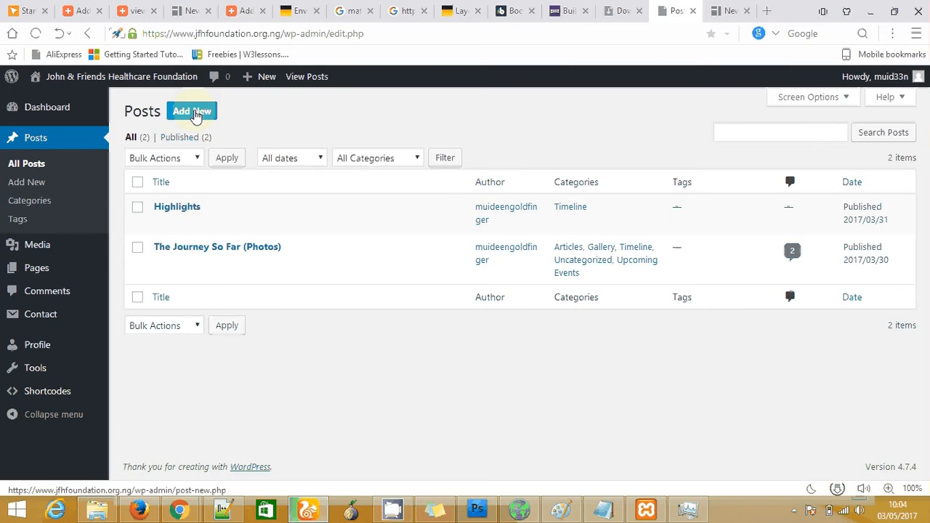
Start a new post titled 'Invitation to Sanitation'
{"action": "left_click", "coordinate": [194, 114]}
{"action": "left_click", "coordinate": [198, 116]}
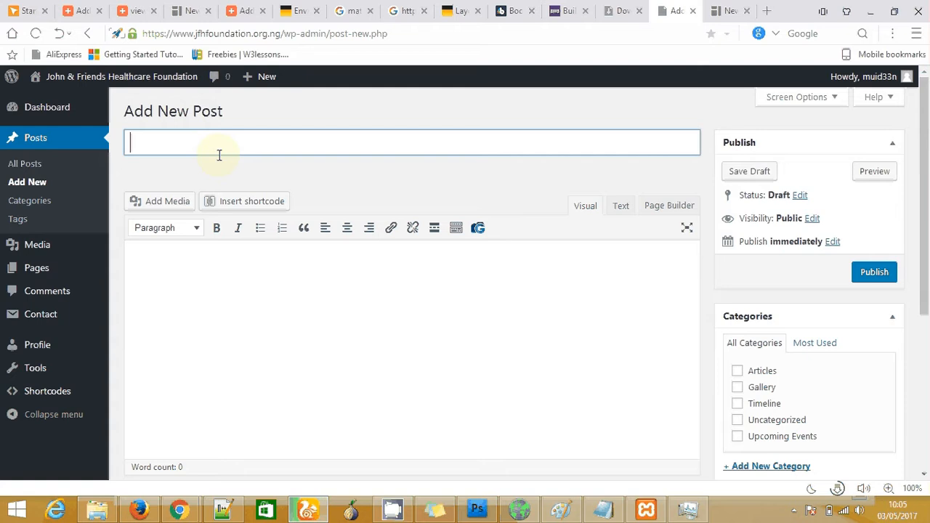
{"action": "type", "text": "Press Re"}
{"action": "key", "text": "BackSpace"}
{"action": "key", "text": "BackSpace"}
{"action": "key", "text": "BackSpace"}
{"action": "key", "text": "BackSpace"}
{"action": "key", "text": "BackSpace"}
{"action": "key", "text": "BackSpace"}
{"action": "key", "text": "BackSpace"}
{"action": "key", "text": "BackSpace"}
{"action": "type", "text": "Invitation"}
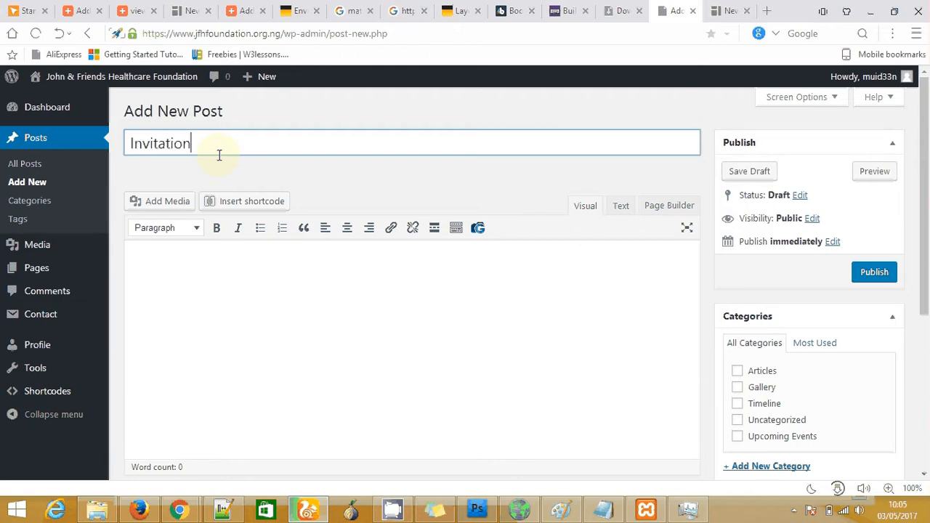
{"action": "type", "text": " to sanitation"}
{"action": "left_click", "coordinate": [217, 147]}
{"action": "key", "text": "BackSpace"}
{"action": "type", "text": "S"}
Type a line of placeholder text into the post body and toggle bold
{"action": "left_click", "coordinate": [157, 273]}
{"action": "type", "text": "sdfkjsdfsdkjds"}
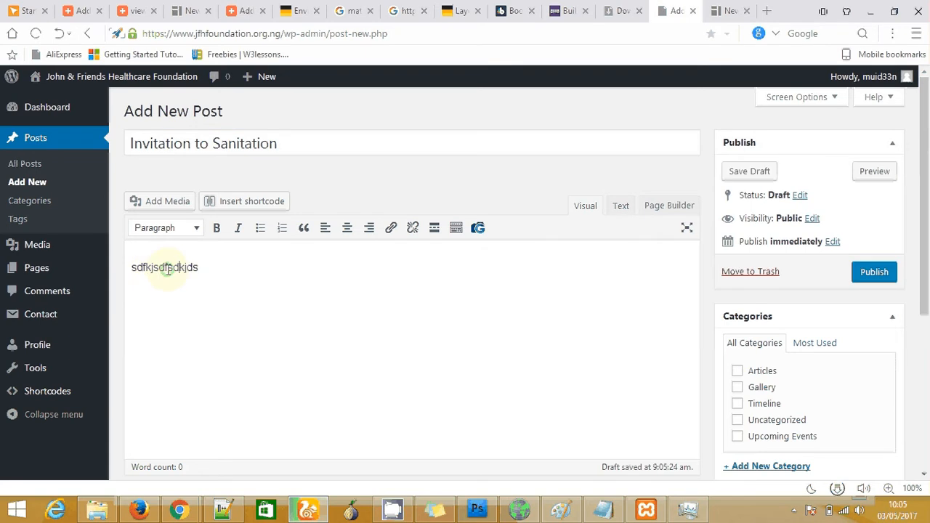
{"action": "type", "text": "f sdhf jhs"}
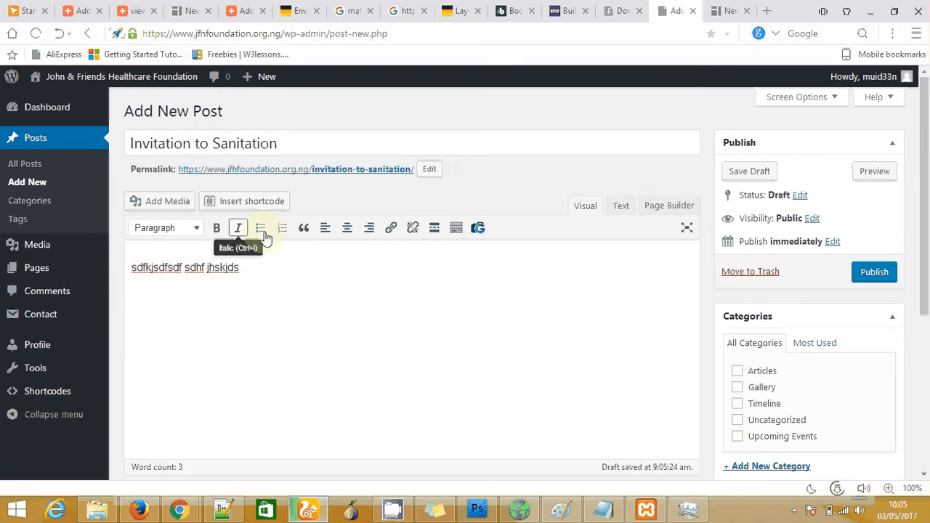
{"action": "left_click", "coordinate": [215, 231]}
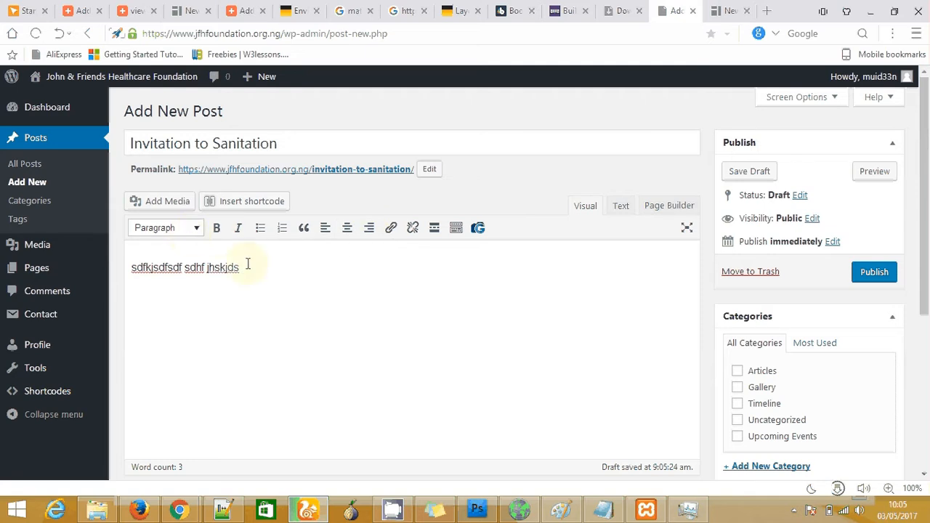
Replace the placeholder line with 'Introduction:' followed by a paragraph of filler text
{"action": "left_click_drag", "start_coordinate": [247, 265], "coordinate": [125, 265]}
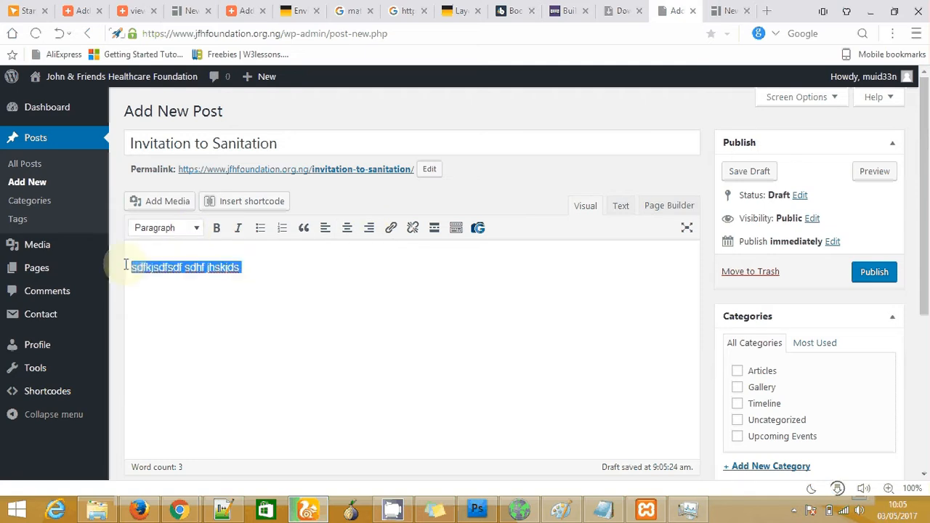
{"action": "key", "text": "BackSpace"}
{"action": "type", "text": "Heading"}
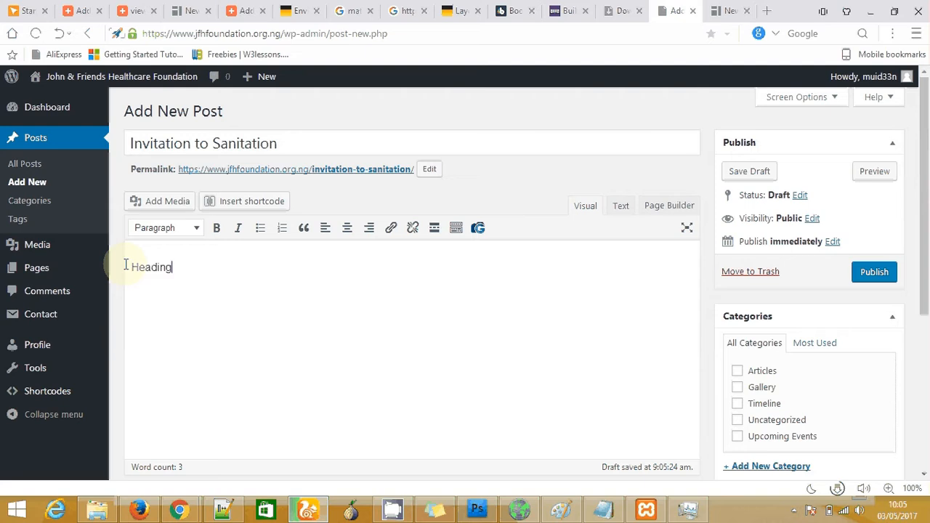
{"action": "key", "text": "BackSpace"}
{"action": "key", "text": "BackSpace"}
{"action": "key", "text": "BackSpace"}
{"action": "key", "text": "BackSpace"}
{"action": "key", "text": "BackSpace"}
{"action": "key", "text": "BackSpace"}
{"action": "key", "text": "BackSpace"}
{"action": "type", "text": "Introduction:"}
{"action": "key", "text": "Return"}
{"action": "type", "text": "We havce"}
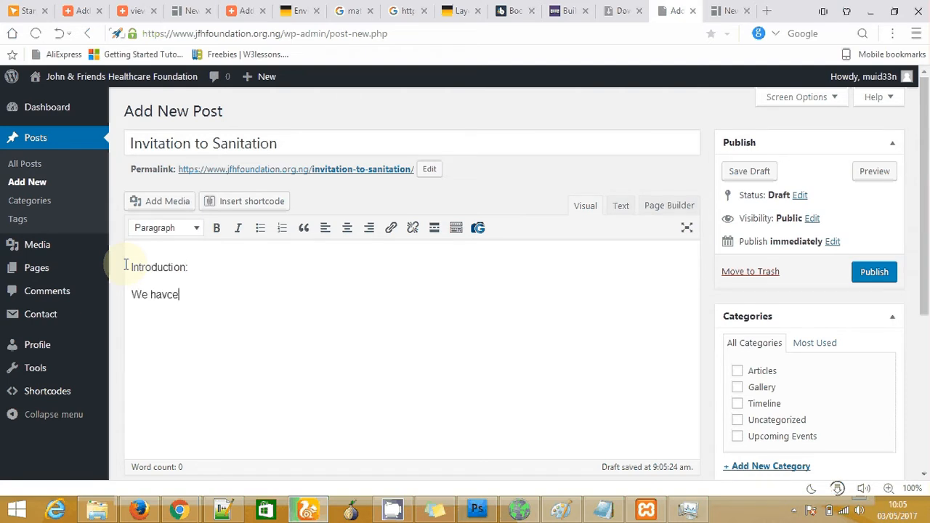
{"action": "type", "text": " full description o"}
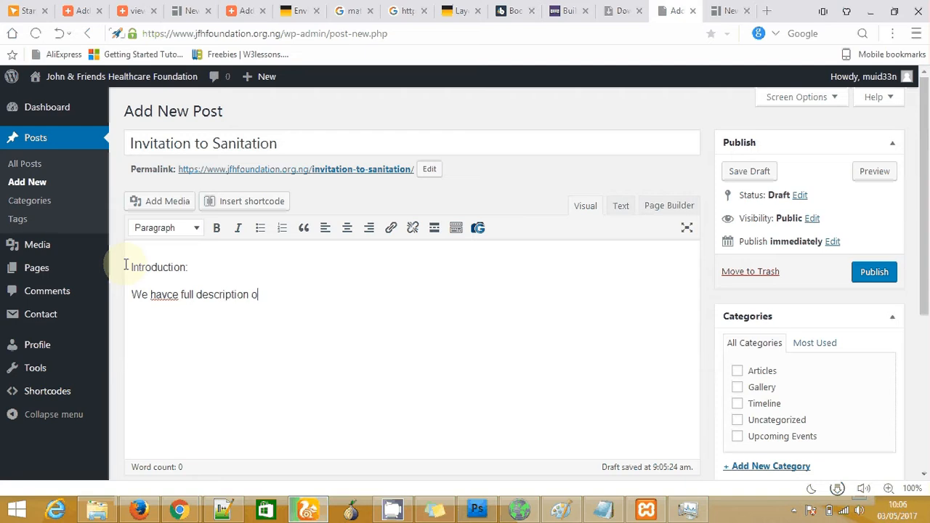
{"action": "type", "text": "f theoisa akjsbdlkjasfd alsjkdf aslkdf aslkjdf haskljdf "}
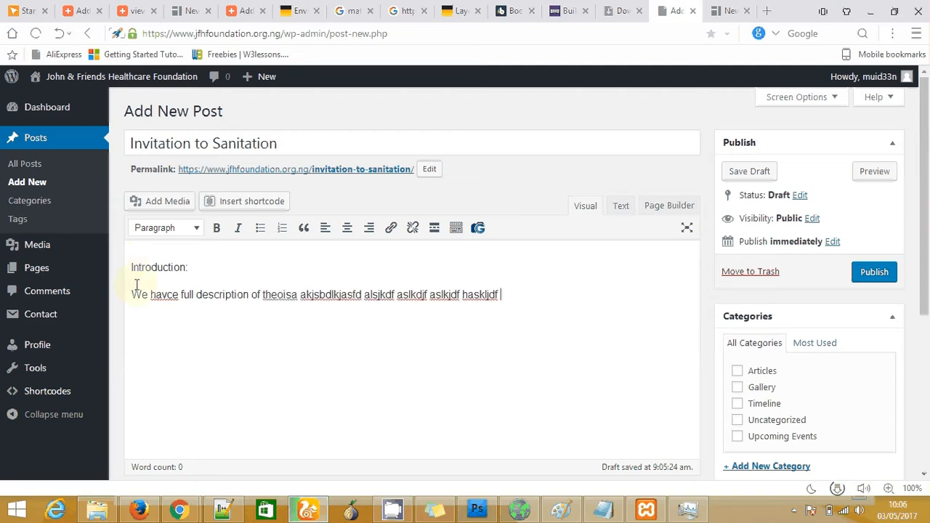
{"action": "type", "text": "haslkjdf halk h"}
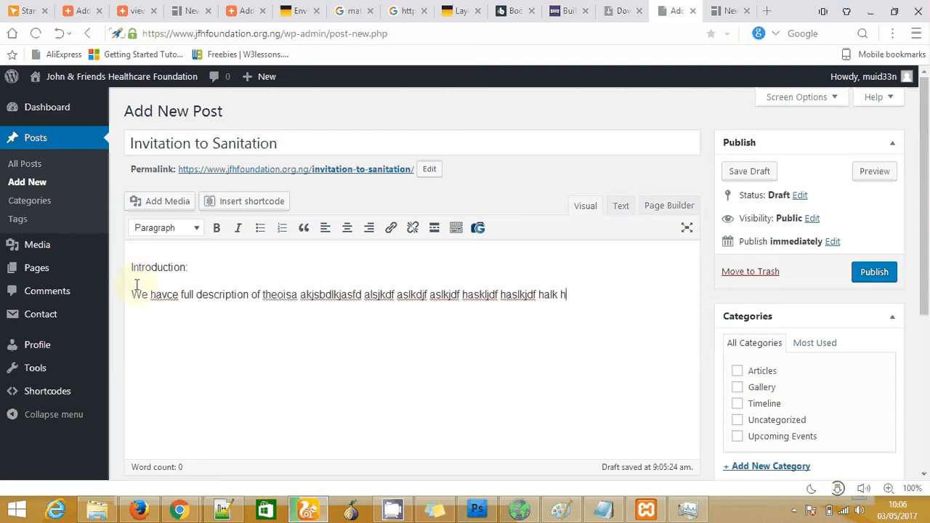
Format the 'Introduction:' line as Heading 3
{"action": "left_click_drag", "start_coordinate": [201, 267], "coordinate": [130, 268]}
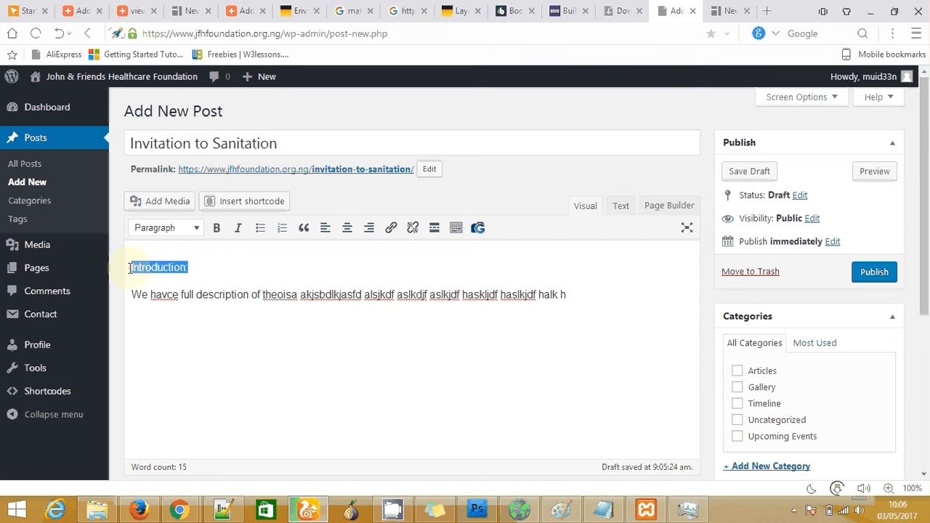
{"action": "left_click", "coordinate": [197, 229]}
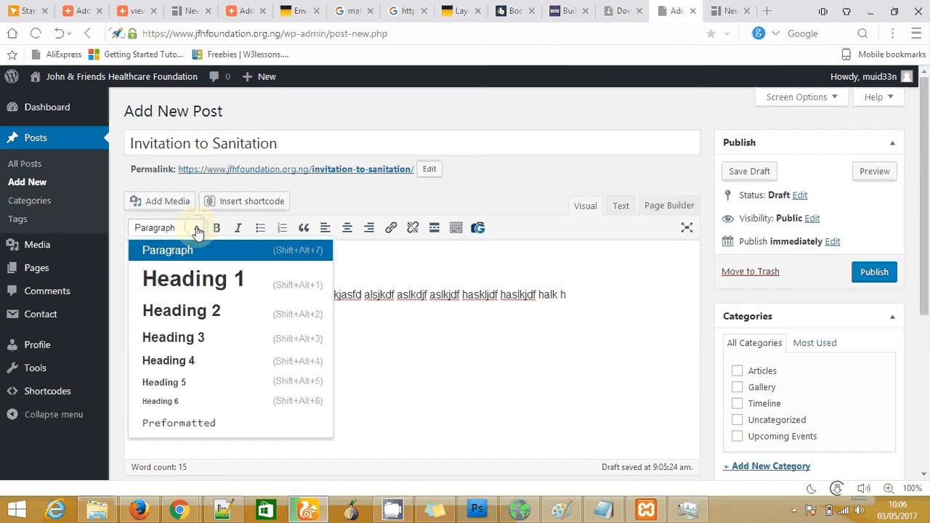
{"action": "left_click", "coordinate": [186, 344]}
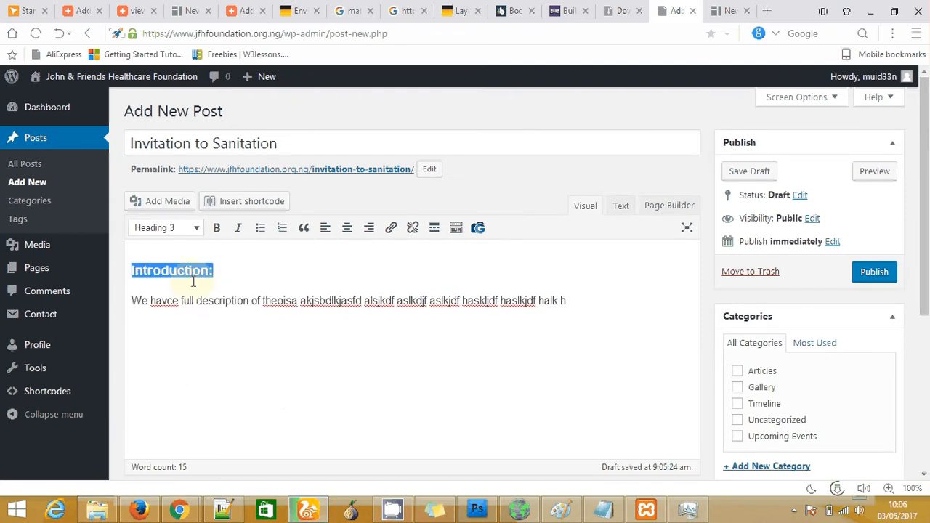
{"action": "left_click", "coordinate": [194, 279]}
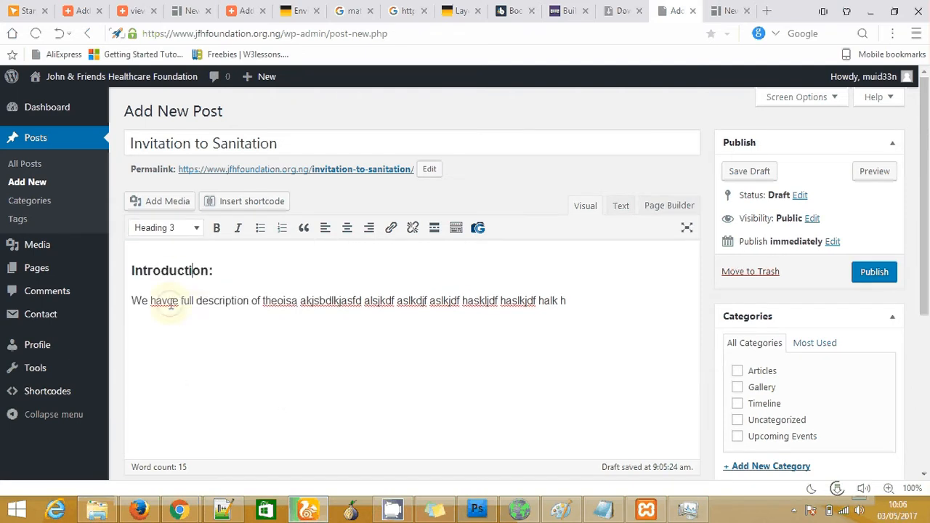
{"action": "left_click", "coordinate": [172, 303]}
{"action": "type", "text": "s"}
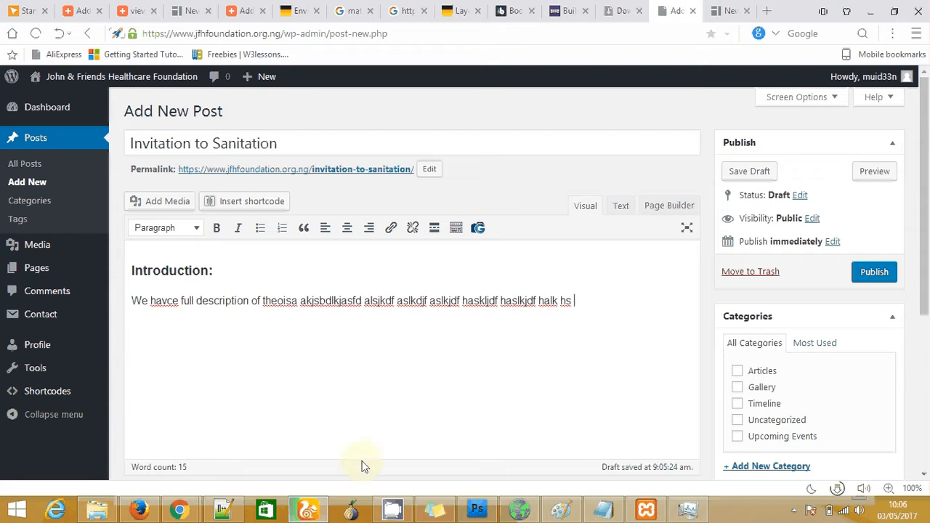
{"action": "left_click", "coordinate": [227, 510]}
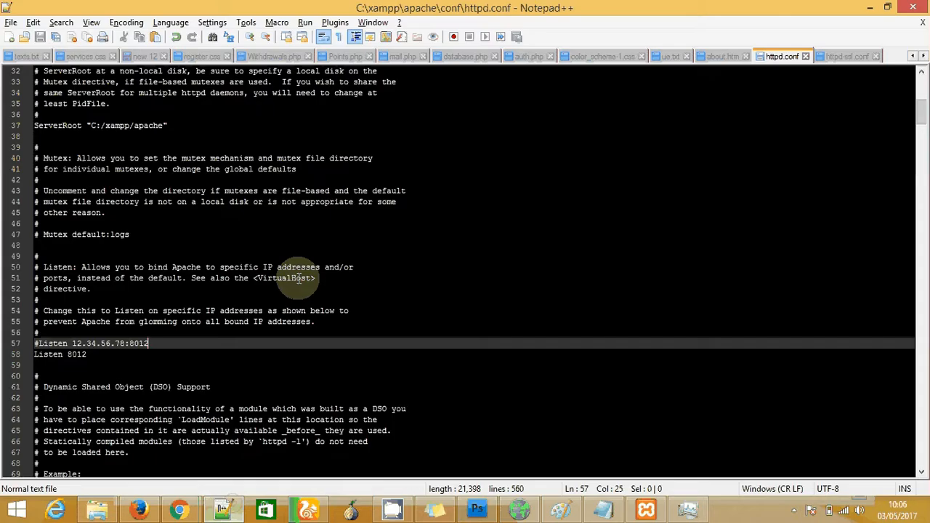
In Notepad++, select the CYSEC Academy paragraph in about.htm and return to the browser
{"action": "left_click", "coordinate": [345, 57]}
{"action": "left_click", "coordinate": [249, 55]}
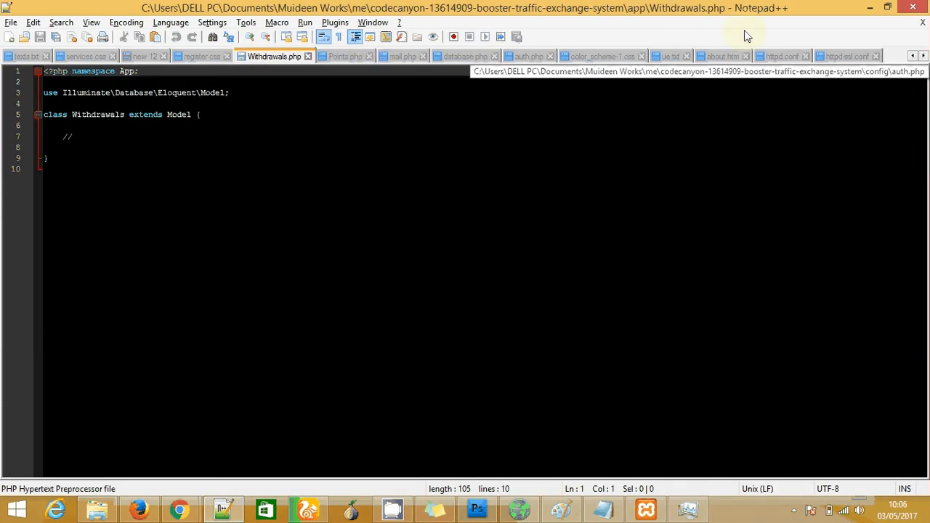
{"action": "left_click", "coordinate": [723, 56]}
{"action": "left_click", "coordinate": [404, 107]}
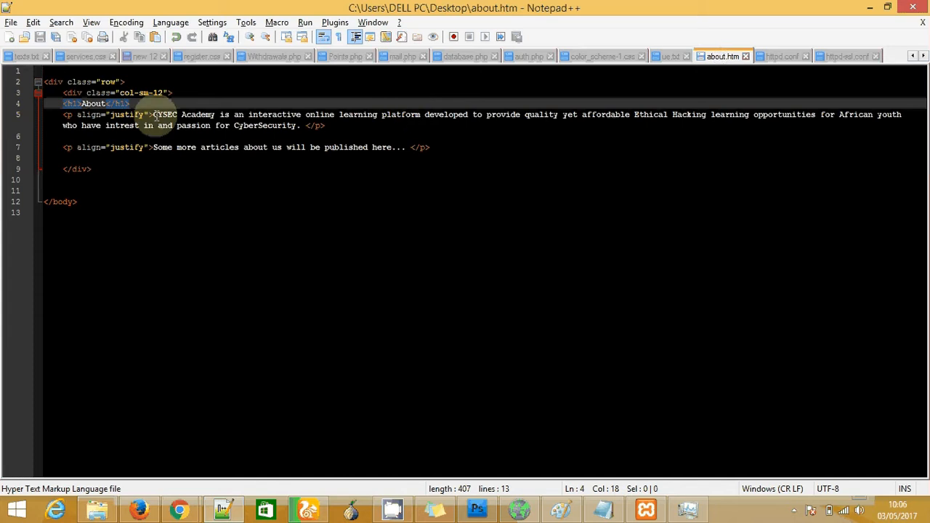
{"action": "left_click_drag", "start_coordinate": [155, 116], "coordinate": [301, 125]}
{"action": "key", "text": "ctrl+c"}
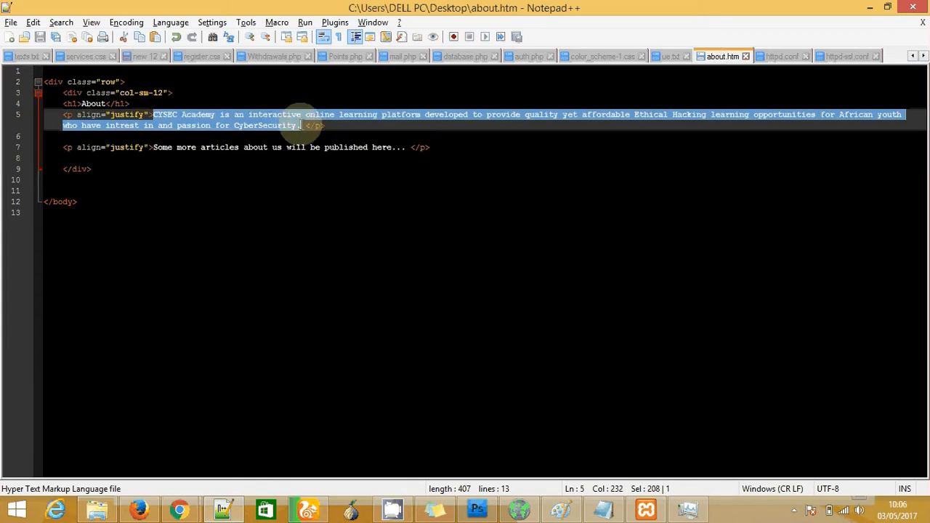
{"action": "key", "text": "alt+Tab"}
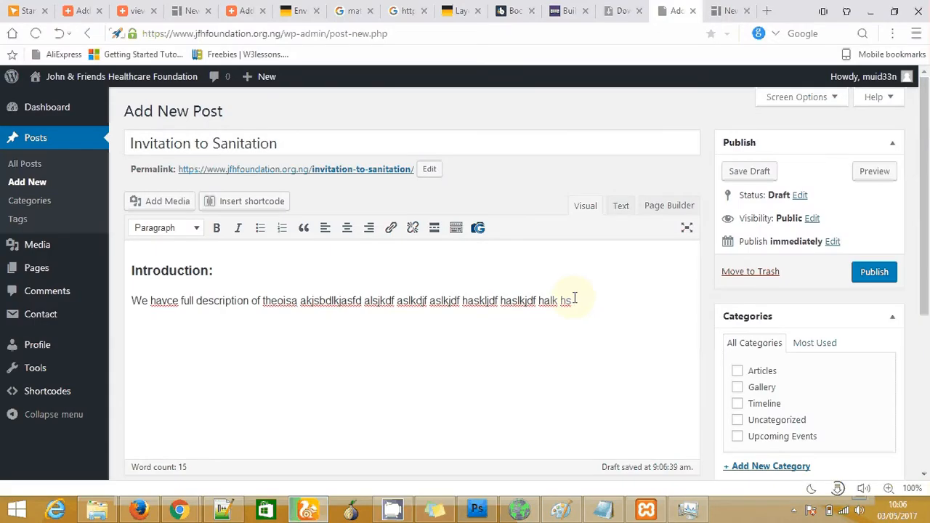
Paste the CYSEC Academy passage, then add 'Another Heading' and a filler paragraph below it
{"action": "right_click", "coordinate": [572, 299]}
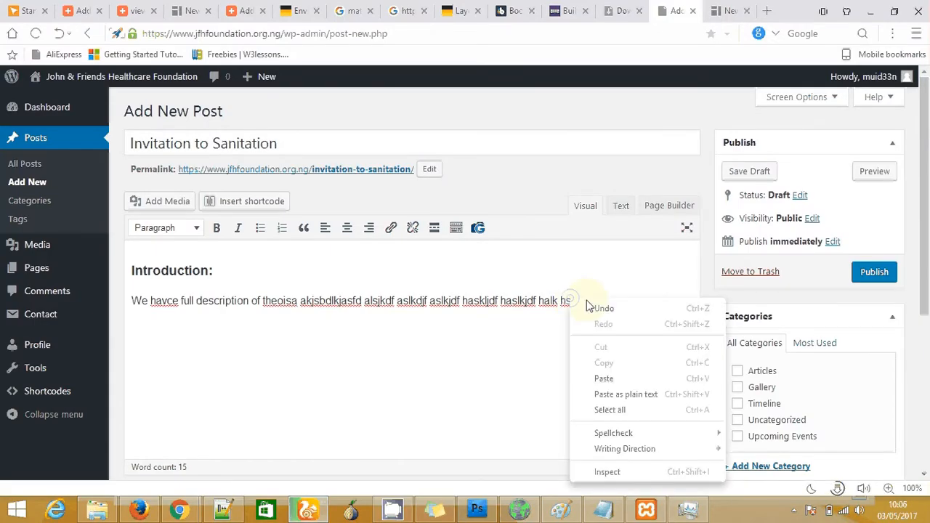
{"action": "left_click", "coordinate": [629, 378]}
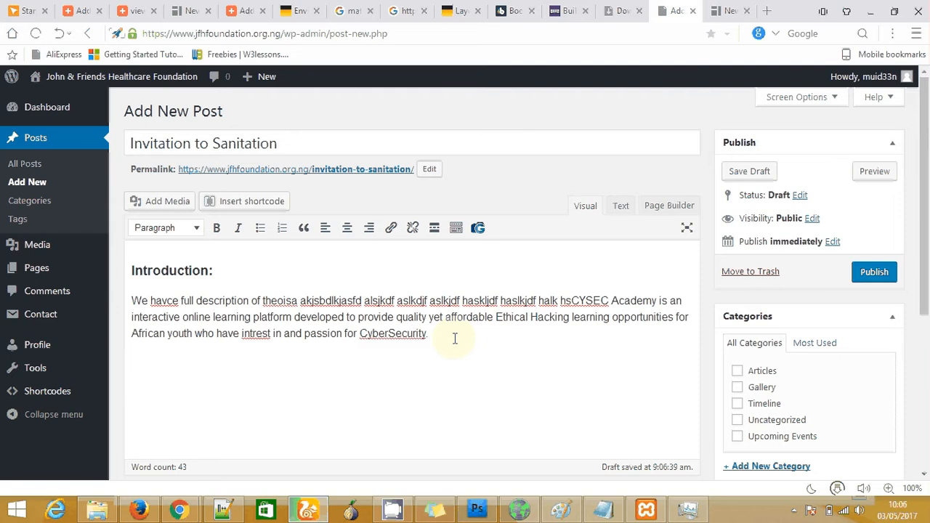
{"action": "key", "text": "Return"}
{"action": "type", "text": "Another Hea"}
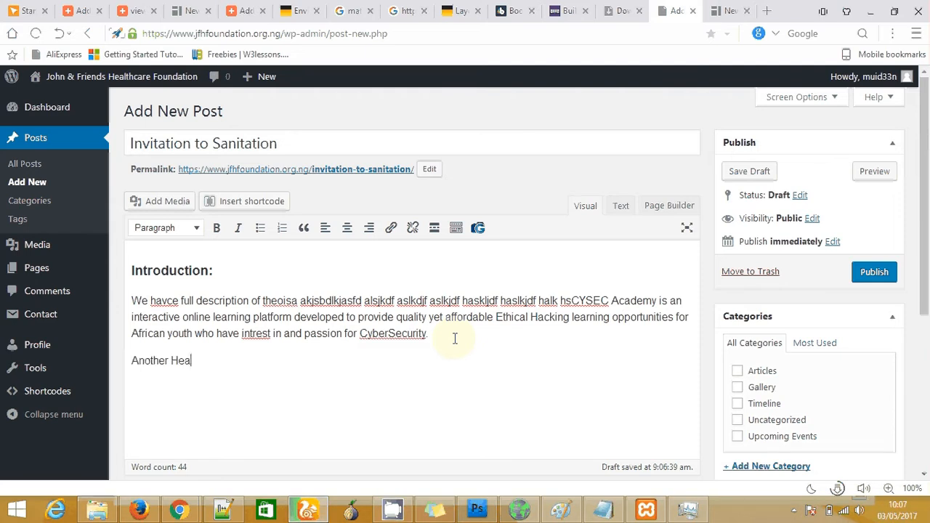
{"action": "type", "text": "ding"}
{"action": "key", "text": "Return"}
{"action": "type", "text": "skdjfnskjdf lksjdfh lksjd hflksjd"}
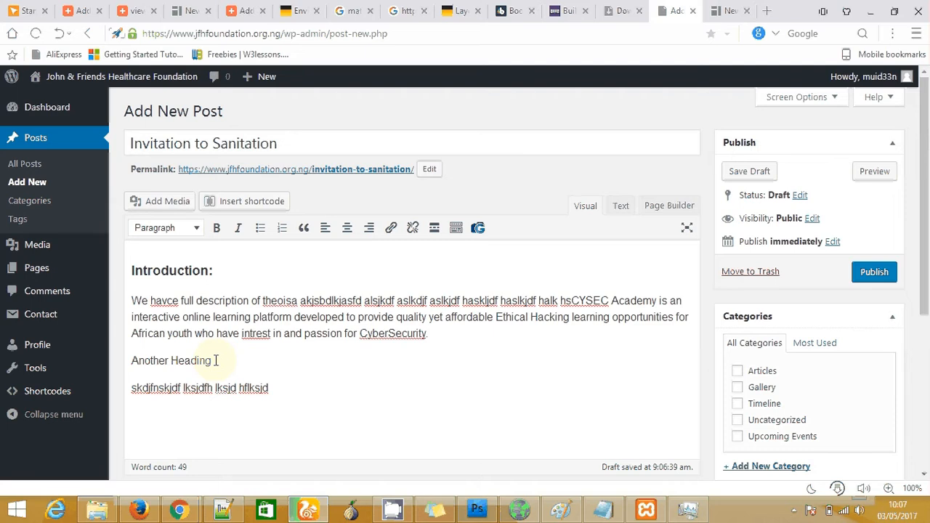
Make 'Another Heading' a Heading 3 and set the caret at the introduction paragraph's start
{"action": "left_click_drag", "start_coordinate": [215, 361], "coordinate": [131, 360]}
{"action": "left_click", "coordinate": [195, 228]}
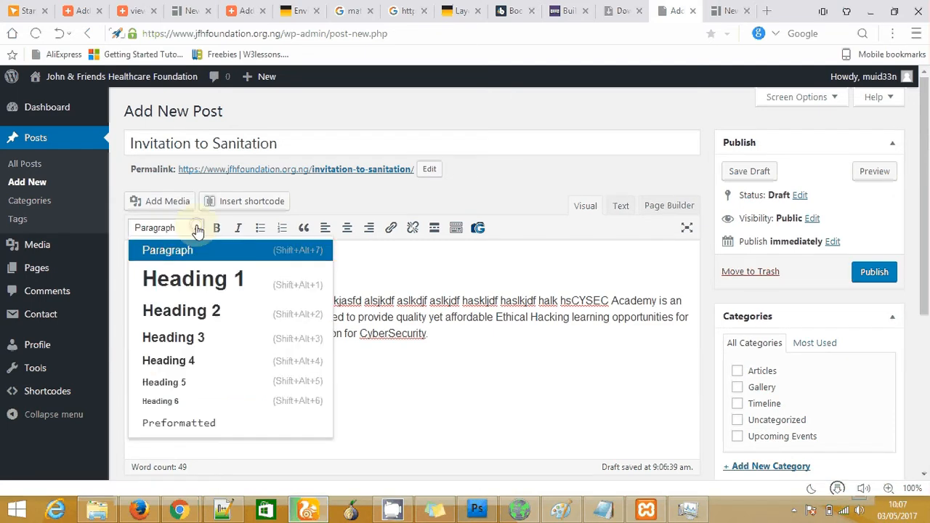
{"action": "left_click", "coordinate": [186, 338]}
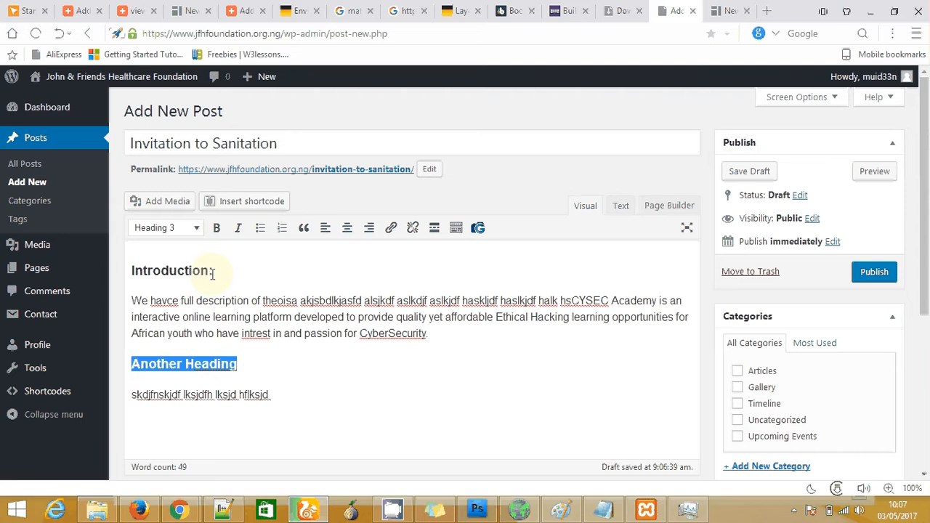
{"action": "left_click", "coordinate": [290, 404]}
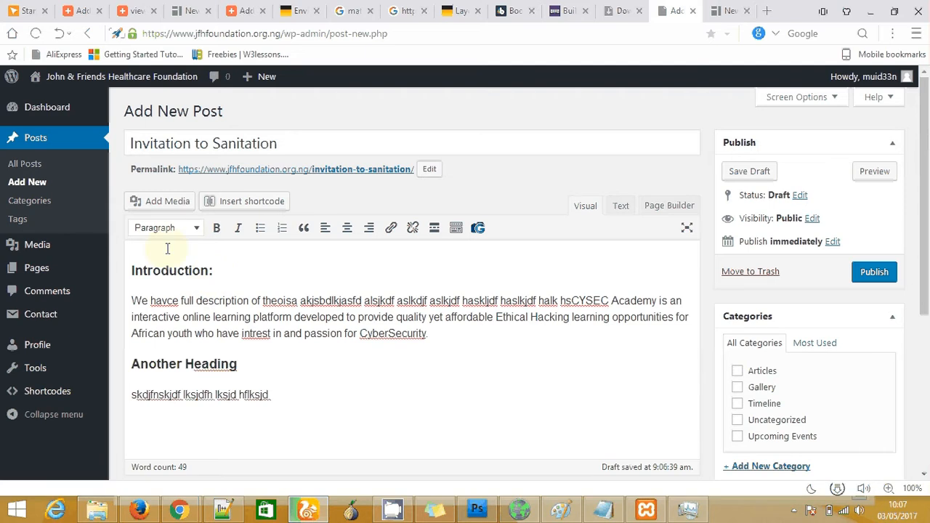
{"action": "left_click", "coordinate": [131, 271]}
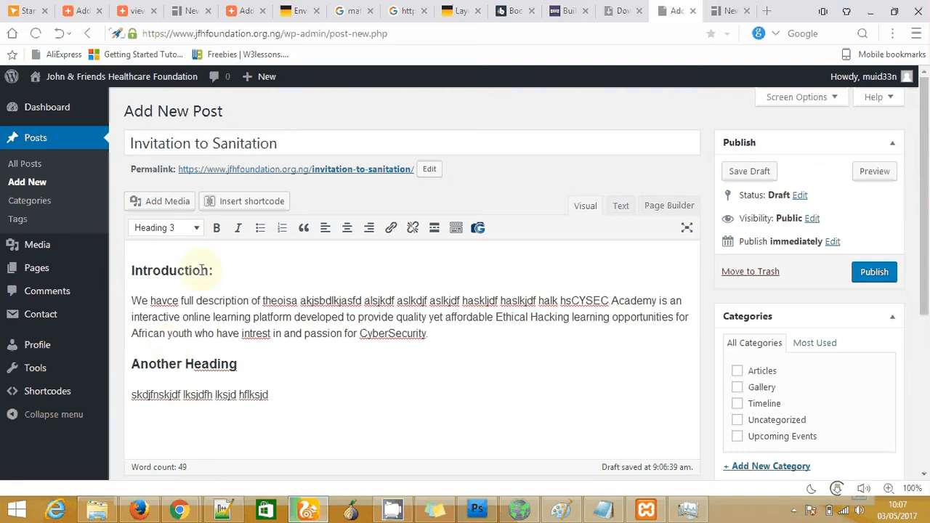
{"action": "left_click", "coordinate": [132, 300]}
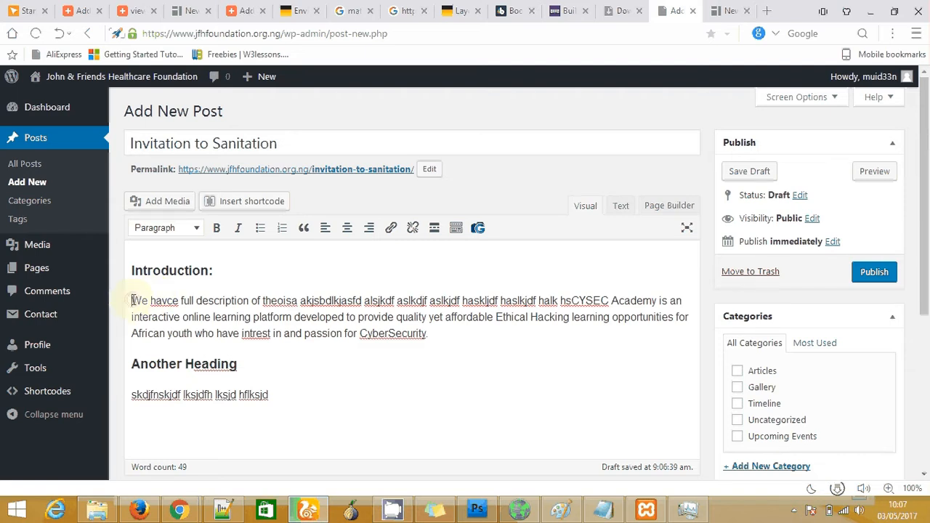
{"action": "left_click", "coordinate": [132, 300]}
Open Add Media, glance at the Media Library, and choose to upload a new file
{"action": "left_click", "coordinate": [166, 210]}
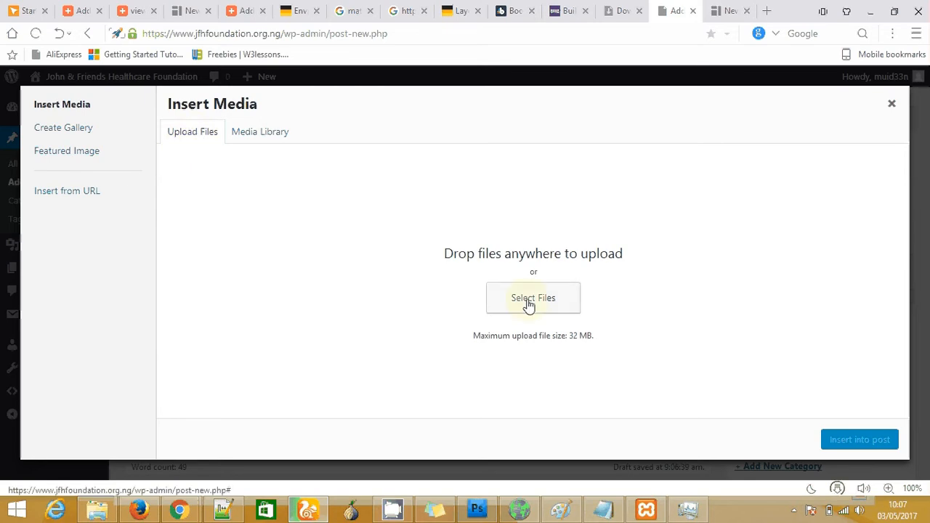
{"action": "left_click", "coordinate": [270, 138]}
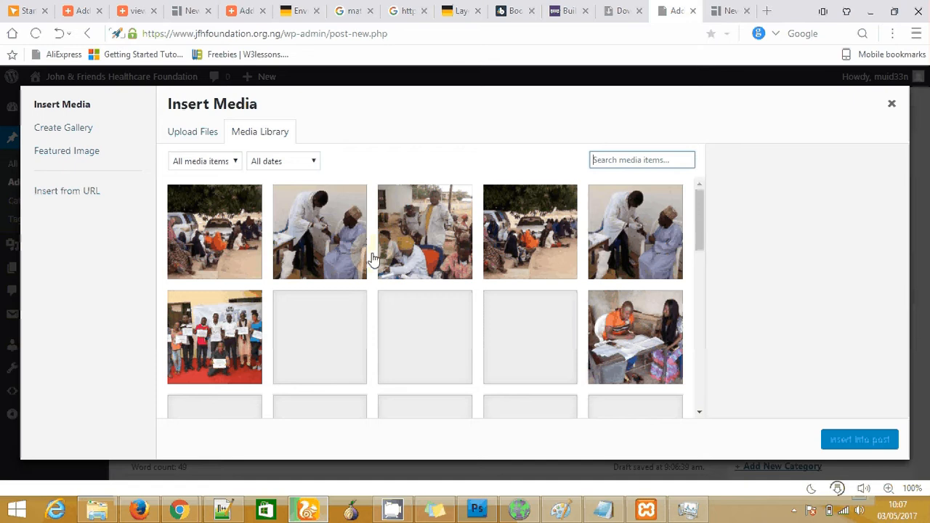
{"action": "left_click", "coordinate": [194, 132]}
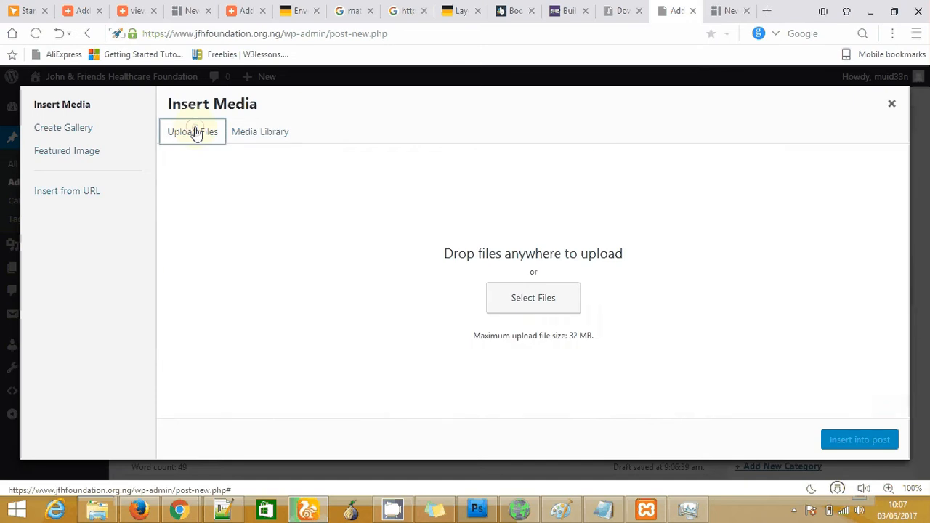
{"action": "left_click", "coordinate": [526, 306]}
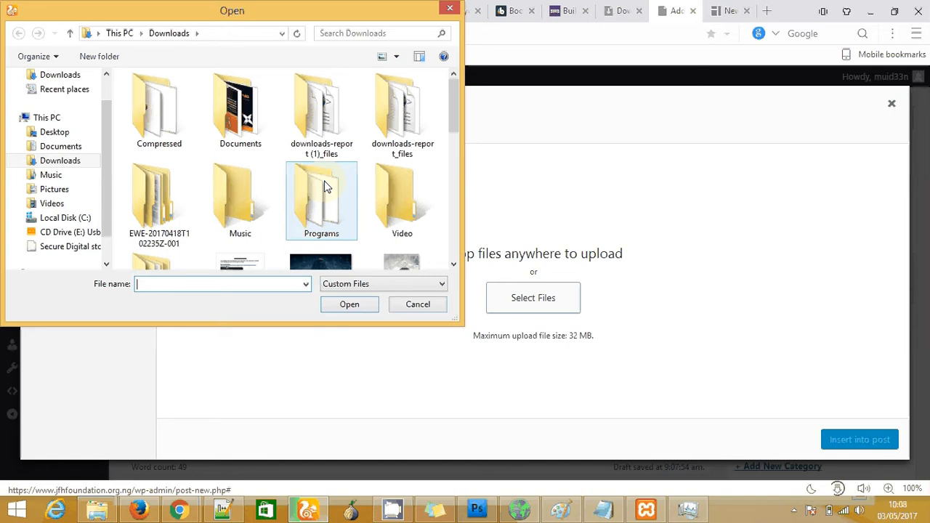
Upload the d1 picture from the Pictures folder as d1.png
{"action": "left_click", "coordinate": [55, 190]}
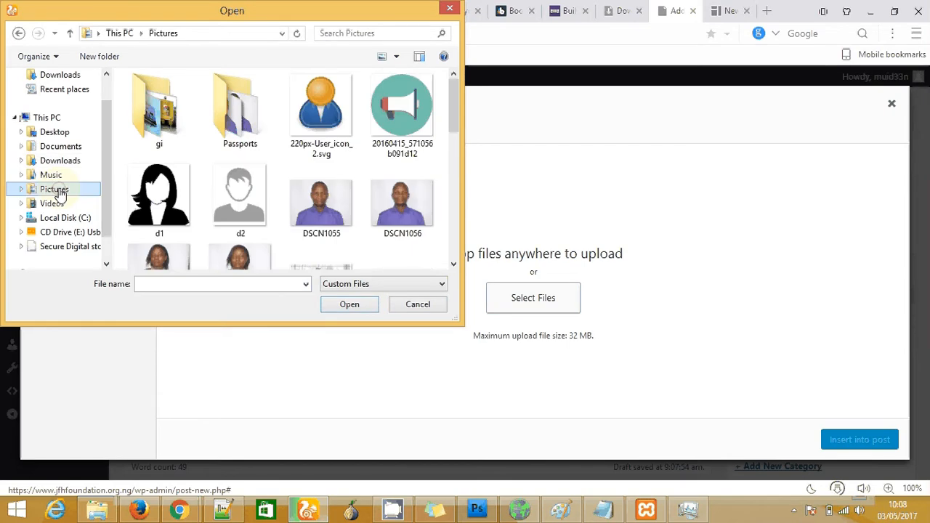
{"action": "left_click", "coordinate": [159, 200]}
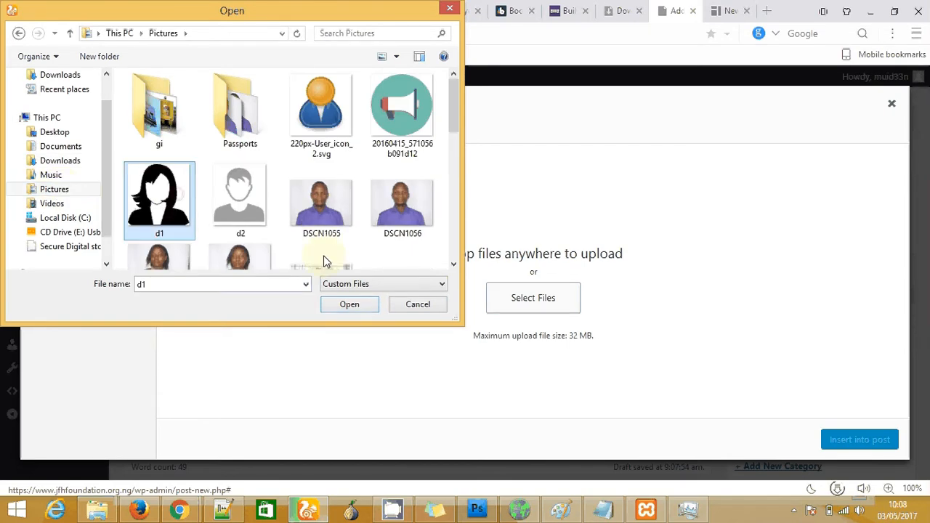
{"action": "left_click", "coordinate": [340, 304]}
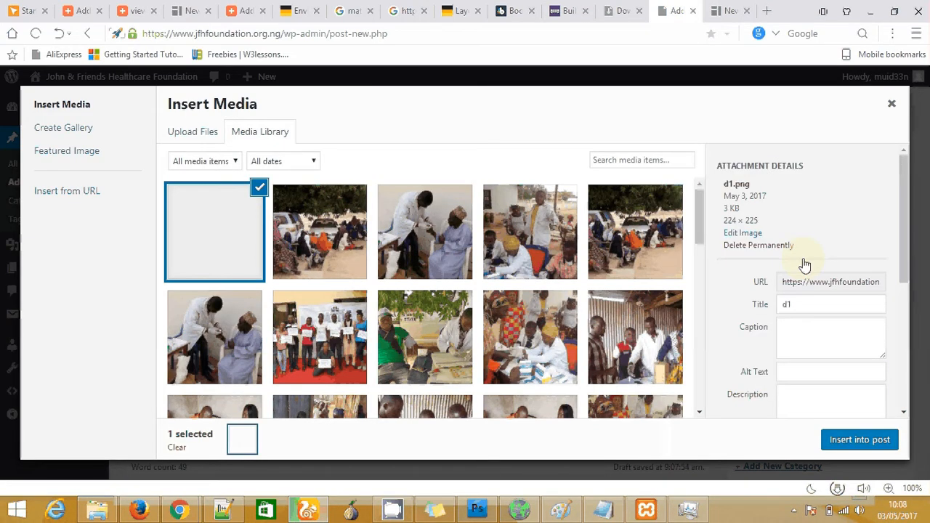
Set the d1 image's title and alt text to 'title' and insert it into the post
{"action": "left_click_drag", "start_coordinate": [903, 222], "coordinate": [907, 244]}
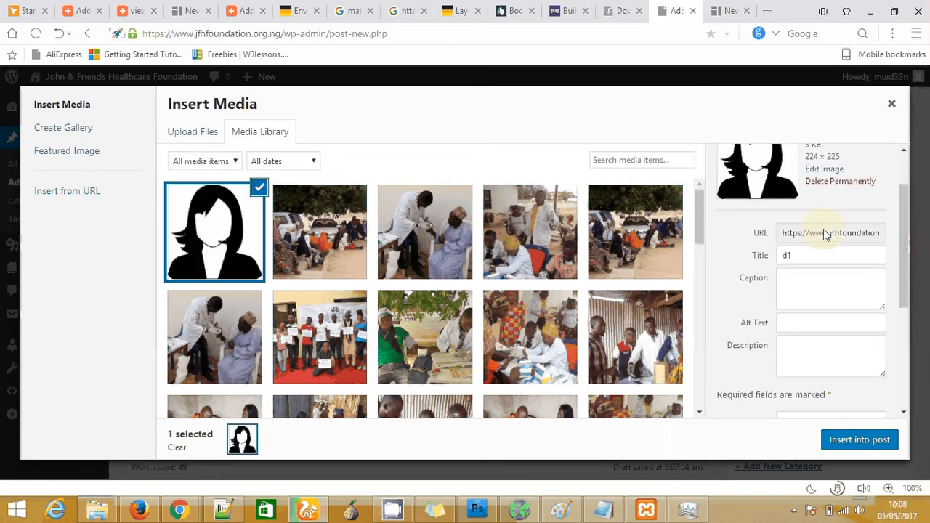
{"action": "left_click_drag", "start_coordinate": [813, 254], "coordinate": [743, 257]}
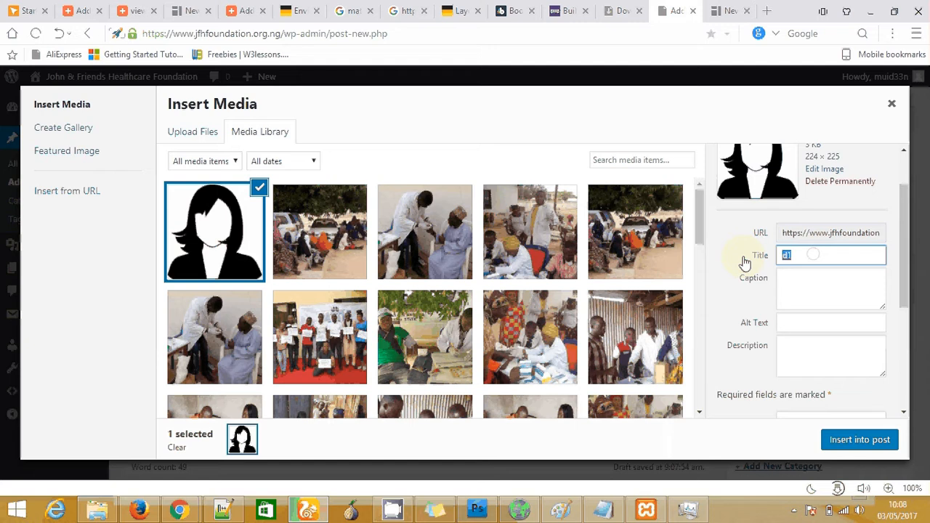
{"action": "type", "text": "title"}
{"action": "left_click", "coordinate": [797, 322]}
{"action": "type", "text": "t"}
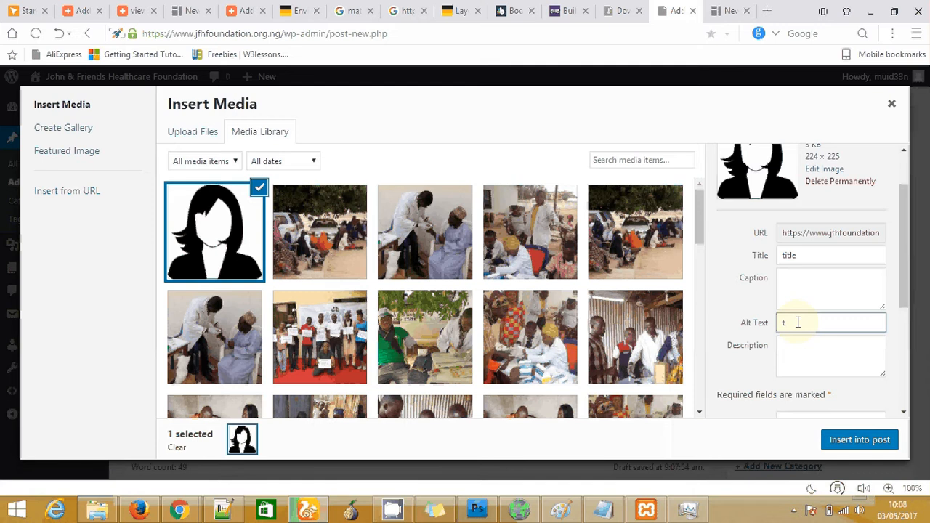
{"action": "type", "text": "itle"}
{"action": "left_click", "coordinate": [861, 441]}
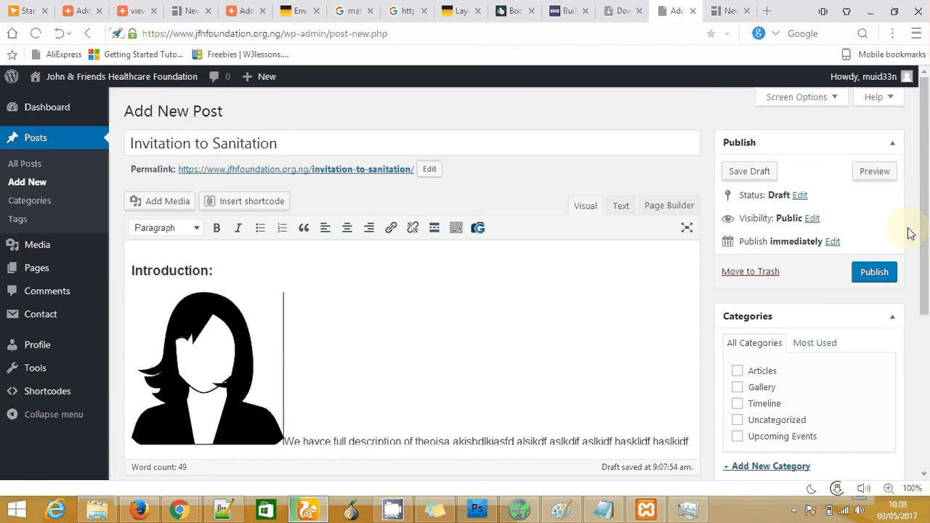
Shrink the d1 image and left-align it beside the introduction paragraph
{"action": "scroll", "coordinate": [928, 270], "scroll_direction": "down", "scroll_amount": 2}
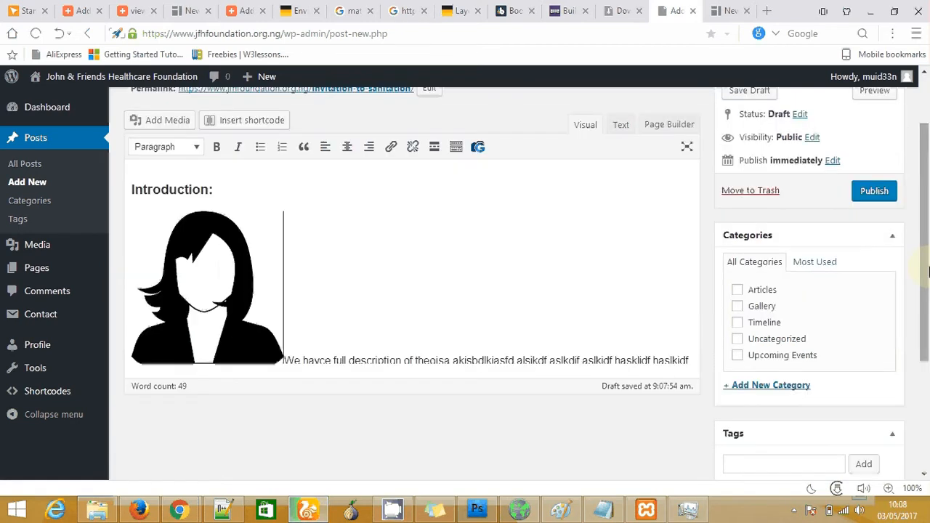
{"action": "left_click", "coordinate": [215, 282]}
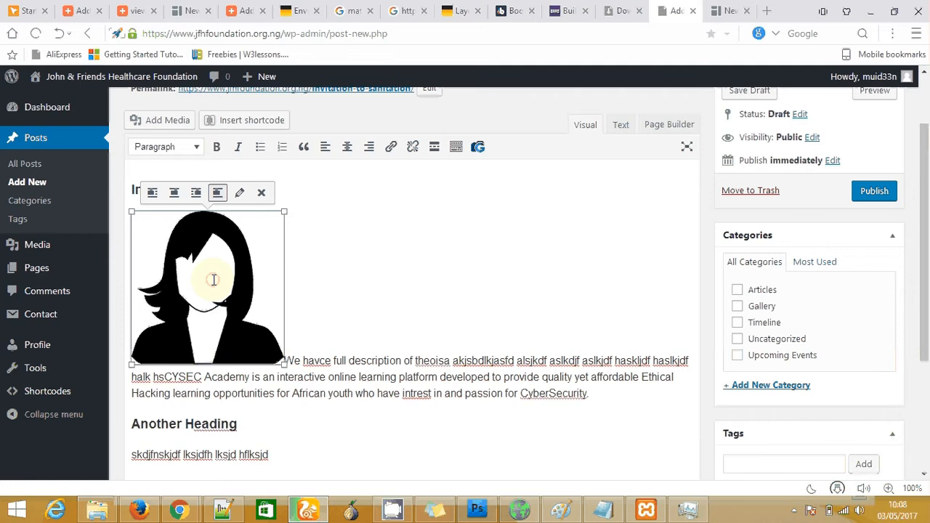
{"action": "left_click_drag", "start_coordinate": [284, 365], "coordinate": [158, 238]}
{"action": "left_click", "coordinate": [145, 227]}
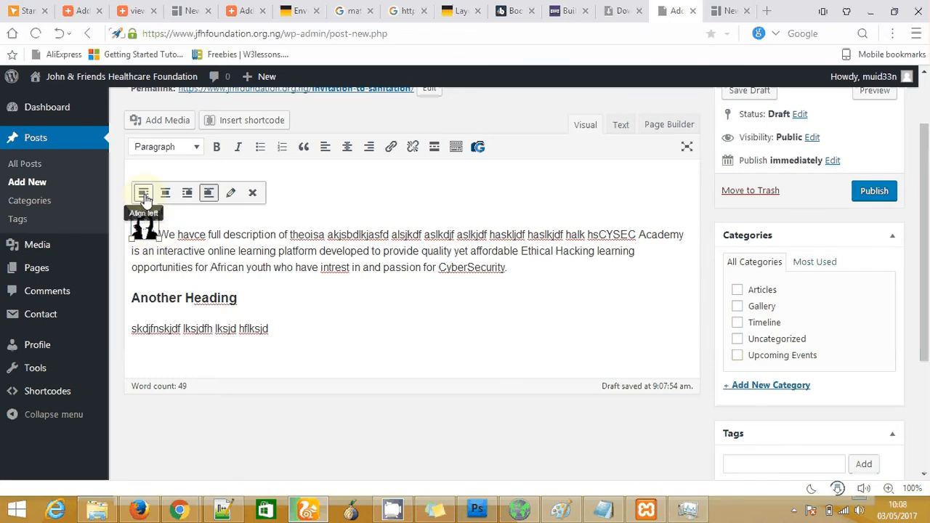
{"action": "left_click", "coordinate": [144, 197]}
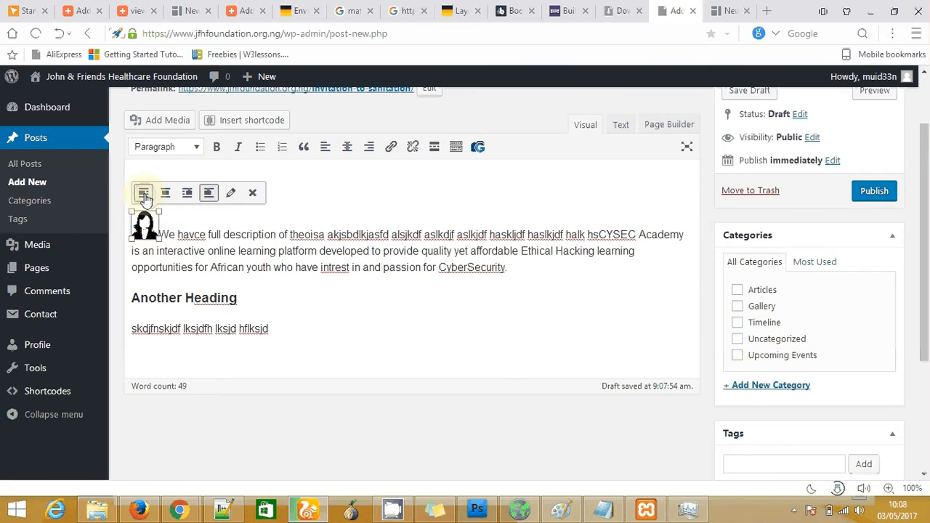
{"action": "left_click", "coordinate": [144, 196]}
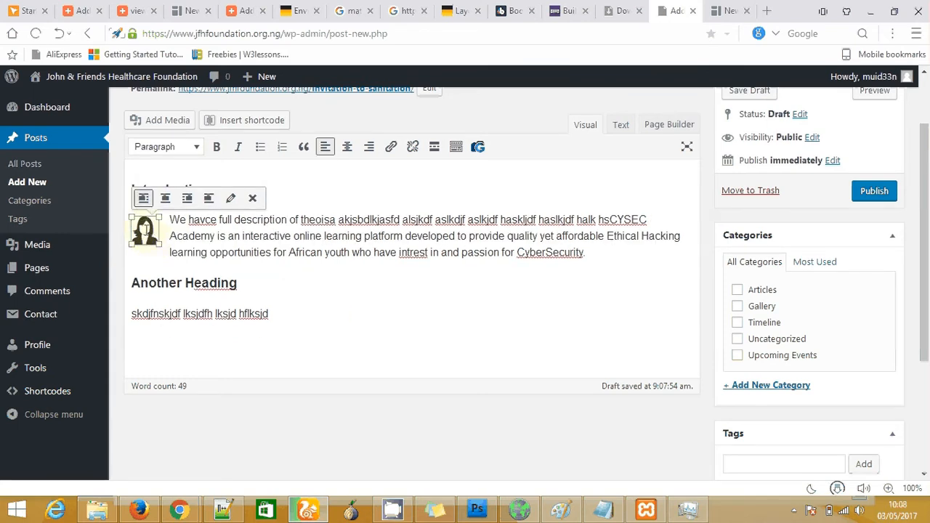
Try center, right and no alignment, then re-apply left alignment and enlarge the image
{"action": "left_click", "coordinate": [160, 200]}
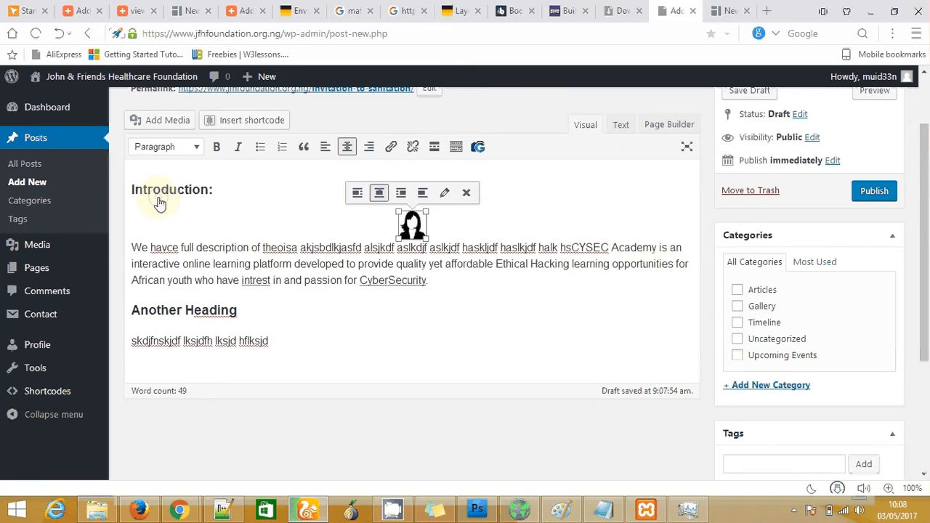
{"action": "left_click", "coordinate": [401, 193]}
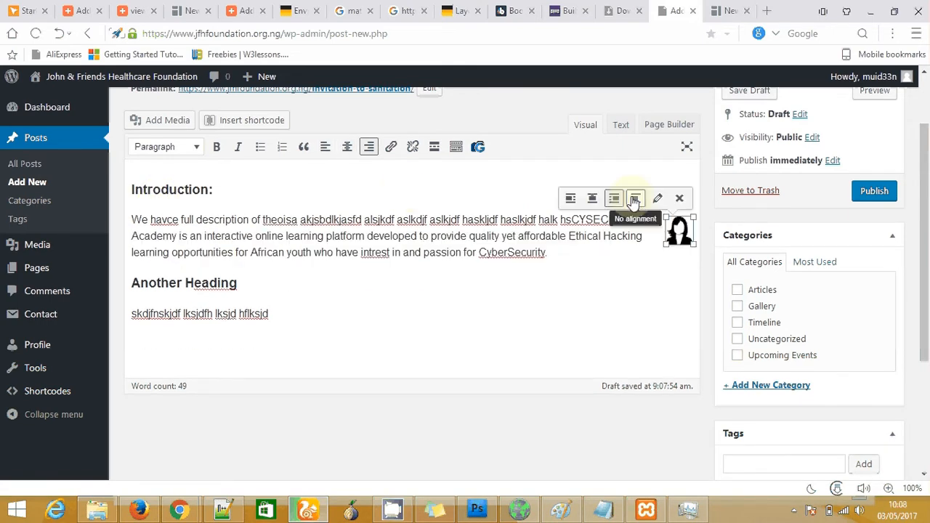
{"action": "left_click", "coordinate": [634, 199]}
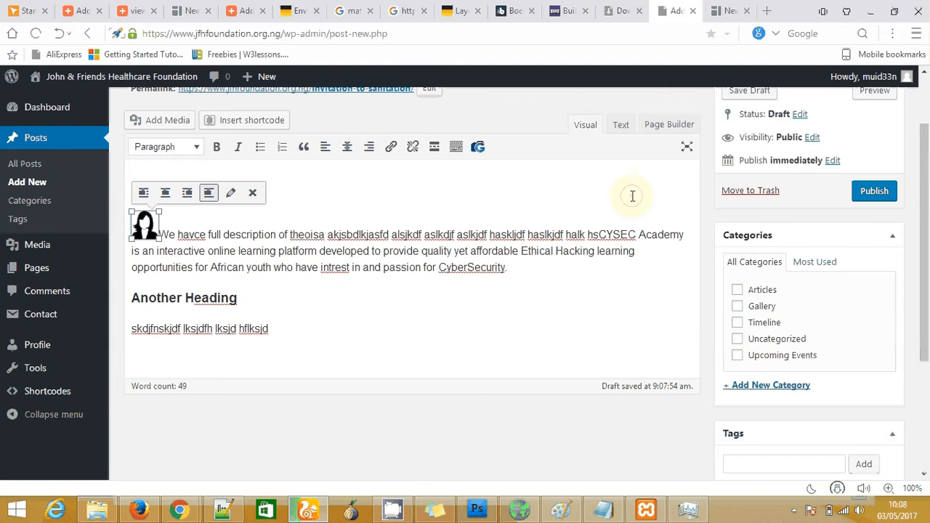
{"action": "left_click", "coordinate": [143, 194]}
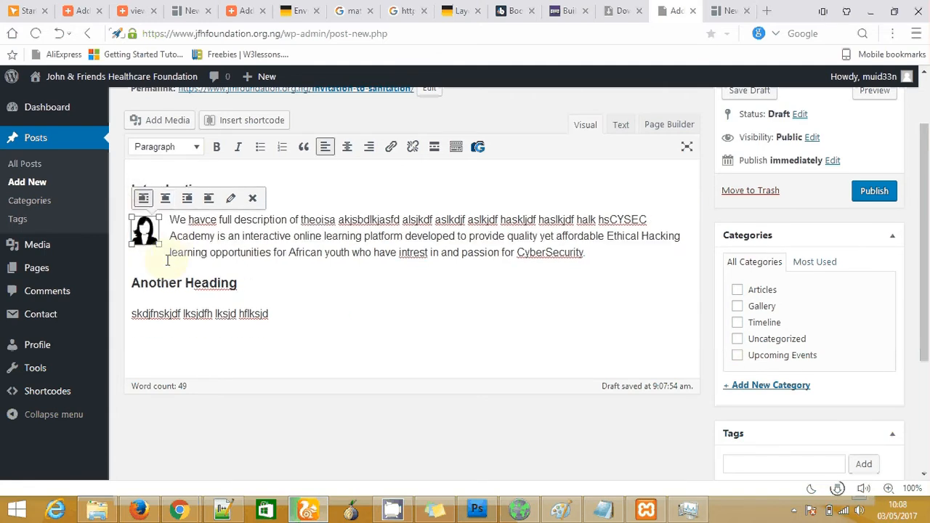
{"action": "left_click_drag", "start_coordinate": [159, 244], "coordinate": [211, 295]}
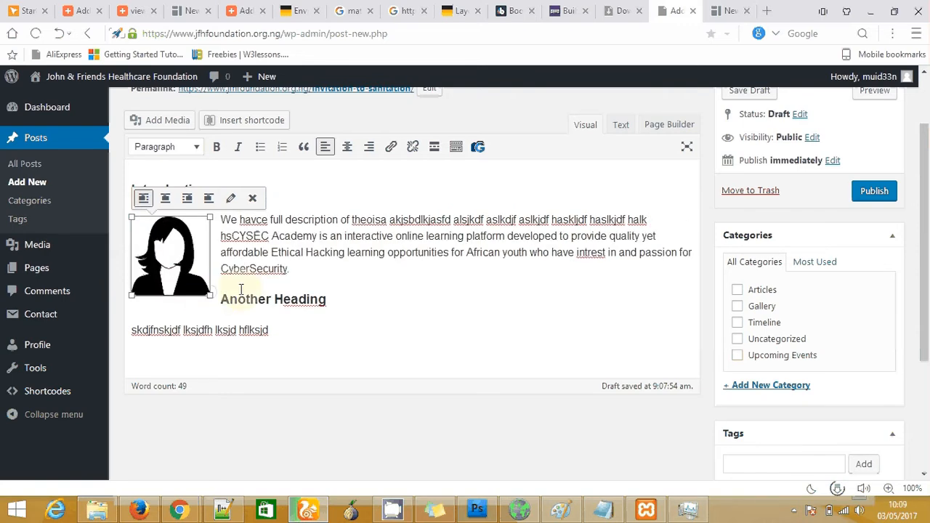
{"action": "left_click", "coordinate": [223, 299]}
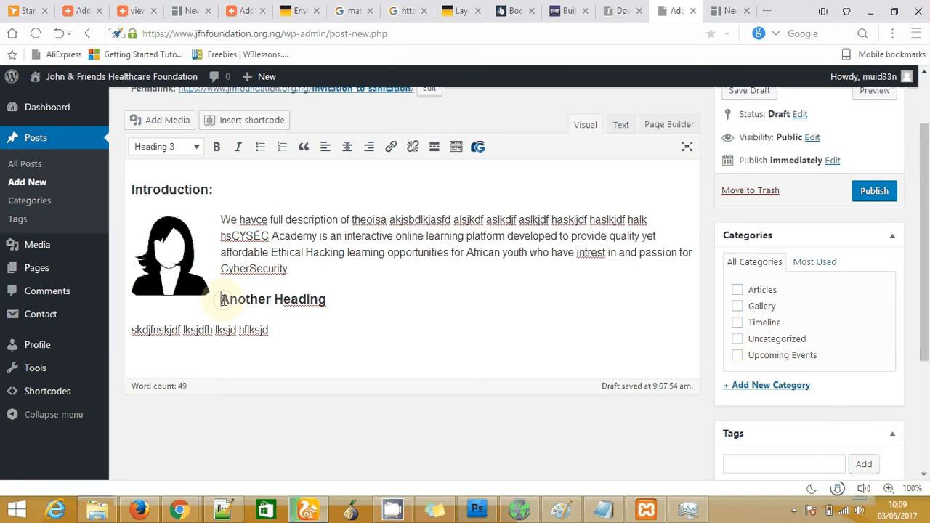
Insert the d1.png silhouette image after the placeholder paragraph under Another Heading
{"action": "key", "text": "Return"}
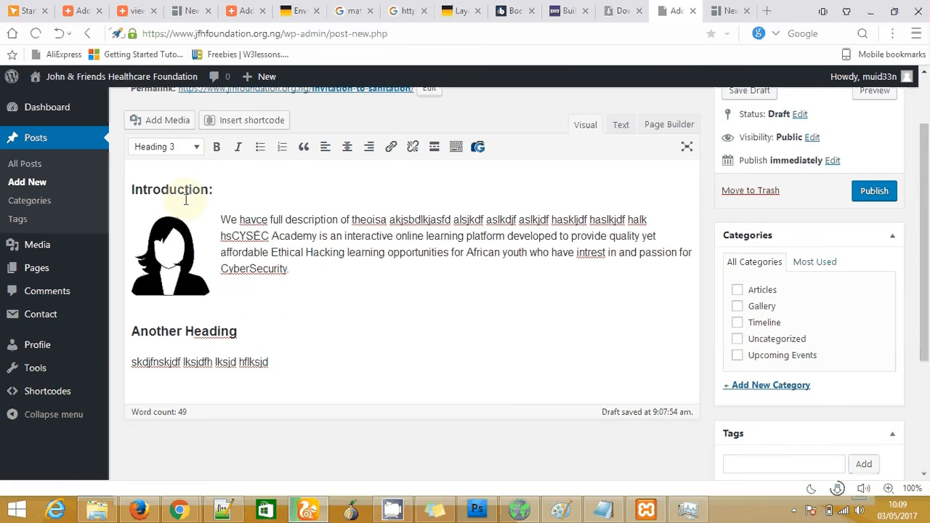
{"action": "left_click", "coordinate": [276, 361]}
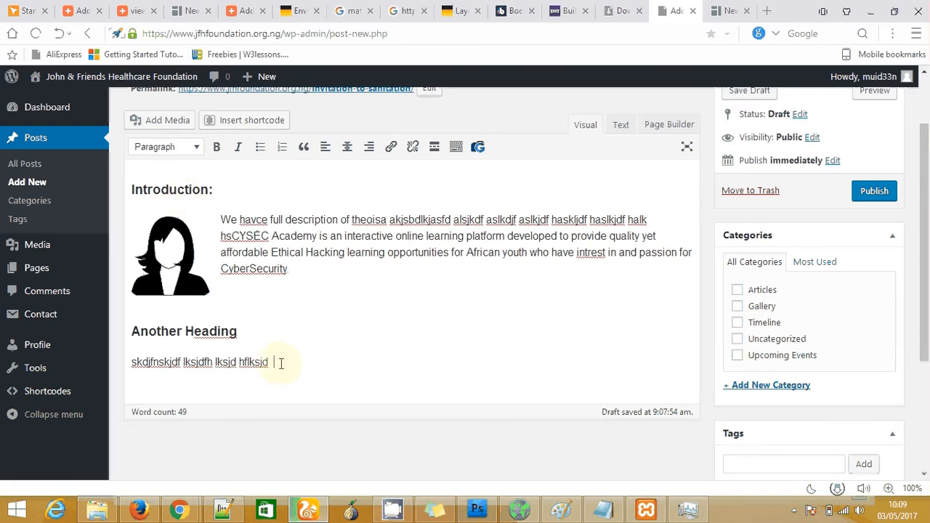
{"action": "left_click", "coordinate": [178, 122]}
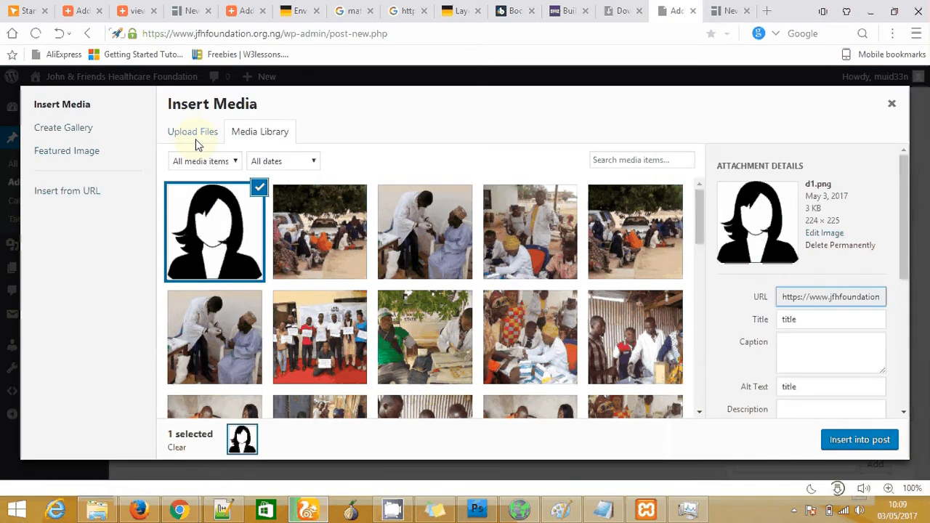
{"action": "left_click", "coordinate": [859, 443]}
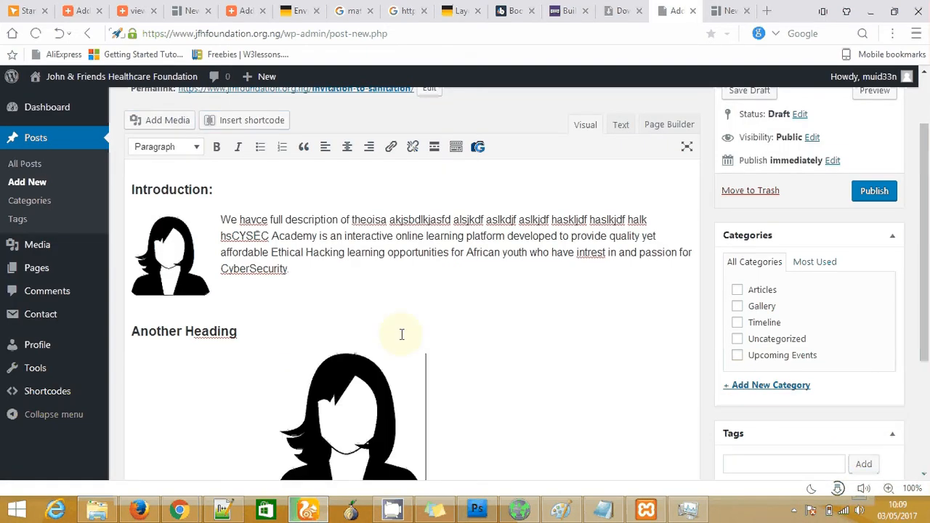
{"action": "left_click_drag", "start_coordinate": [925, 272], "coordinate": [927, 320]}
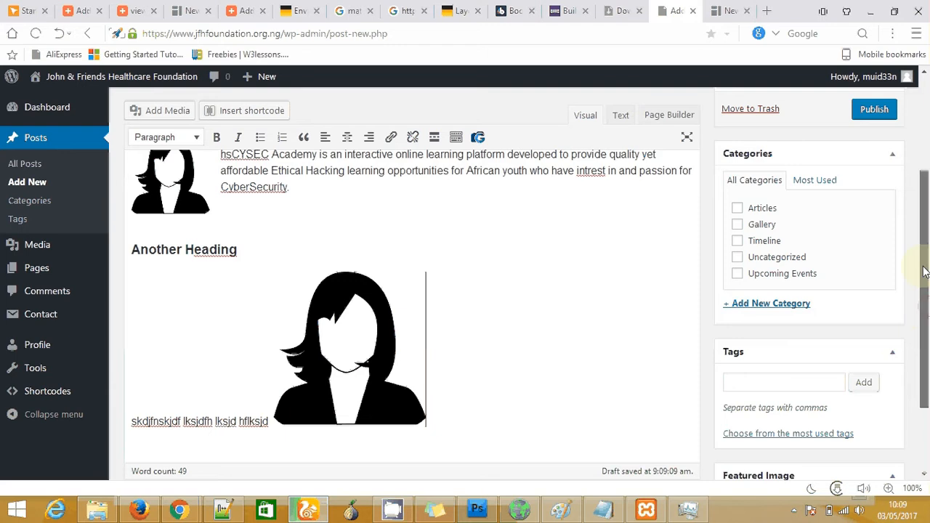
{"action": "left_click_drag", "start_coordinate": [924, 272], "coordinate": [924, 231]}
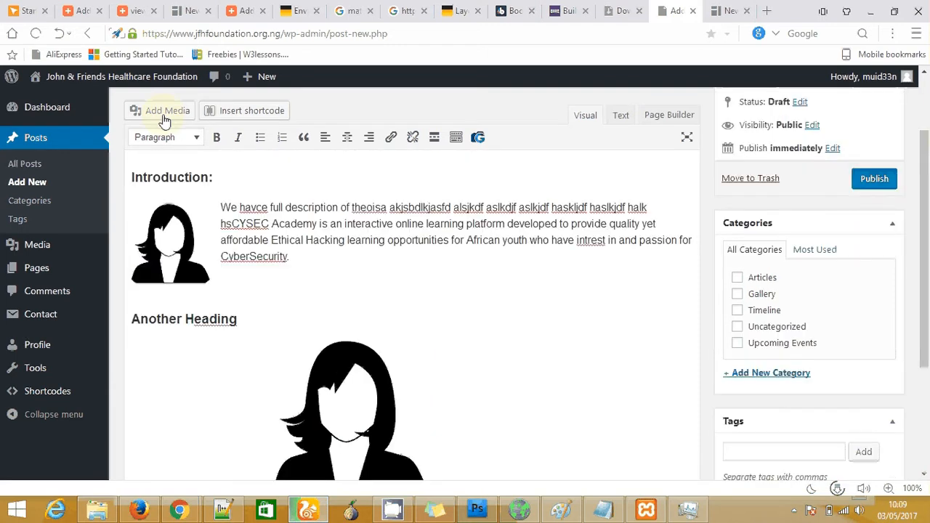
Bring up the media window's Insert from URL form, ready to enter an address
{"action": "left_click", "coordinate": [166, 112]}
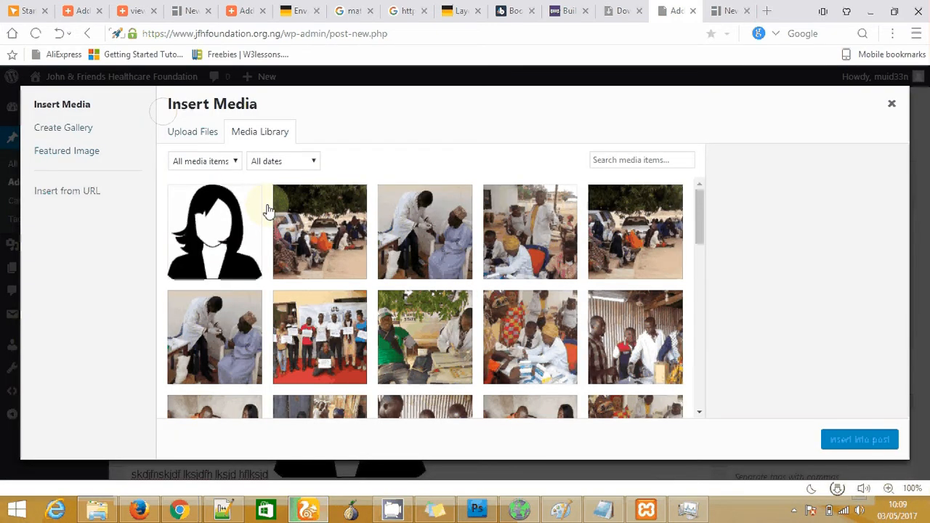
{"action": "left_click", "coordinate": [79, 201]}
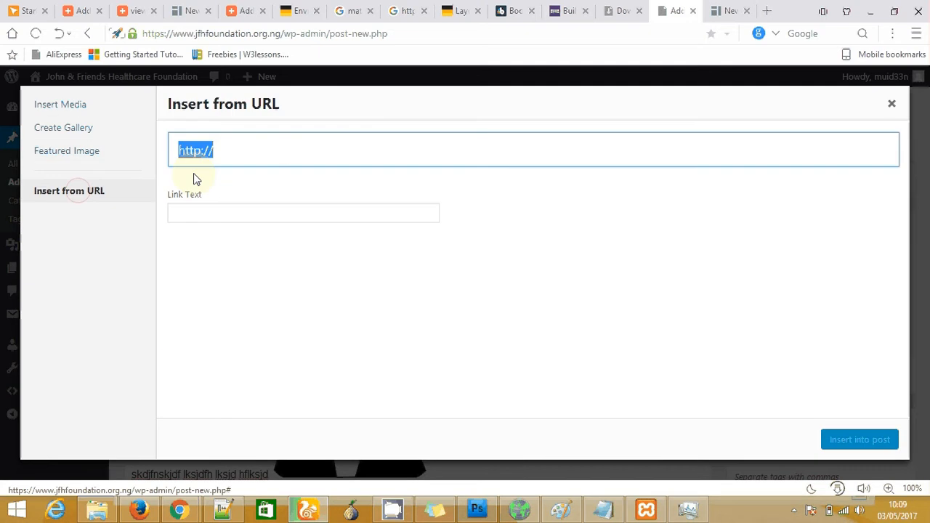
{"action": "left_click", "coordinate": [222, 152]}
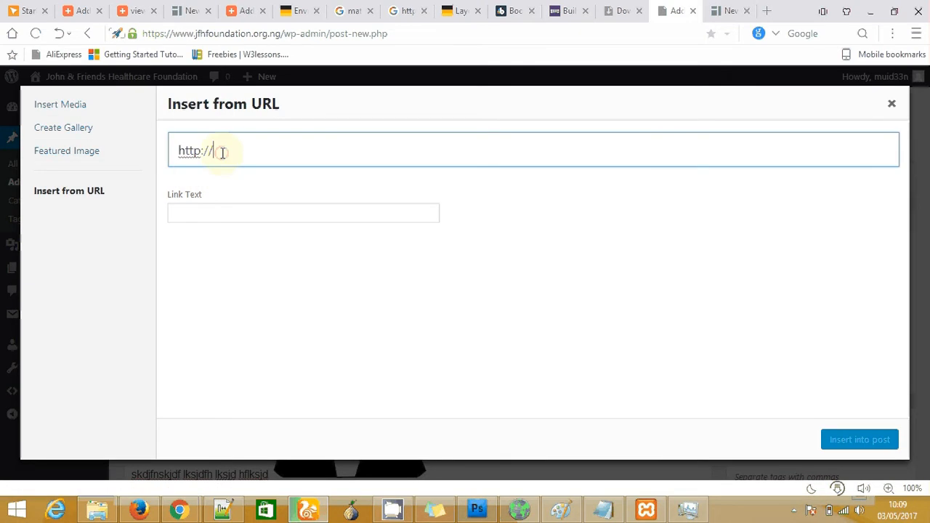
Go to youtube.com in a new tab and play the 'A Terrific Dancing Trio Performs!' video
{"action": "left_click", "coordinate": [768, 13]}
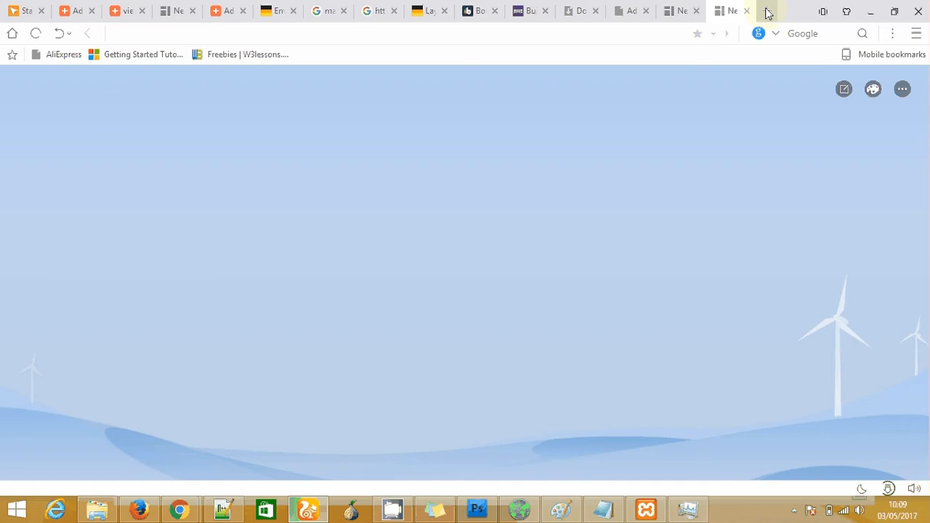
{"action": "type", "text": "youtube.com"}
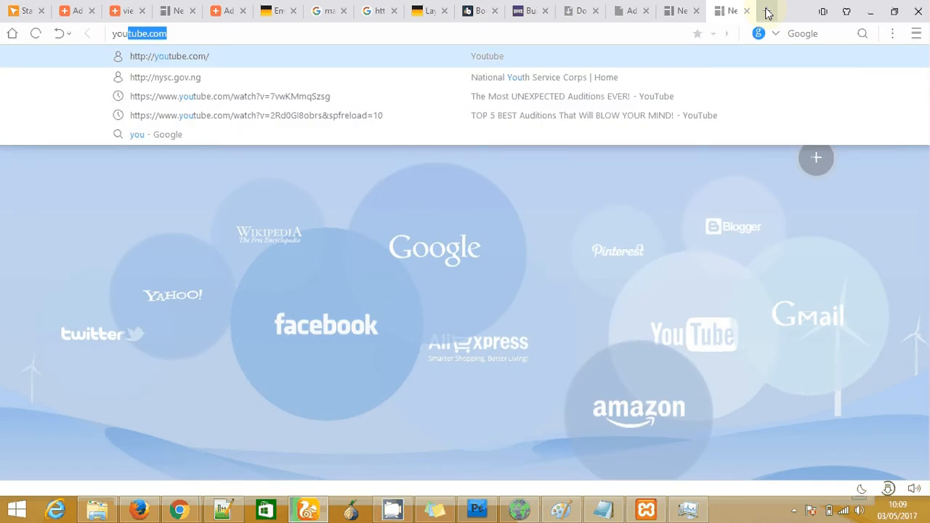
{"action": "key", "text": "Return"}
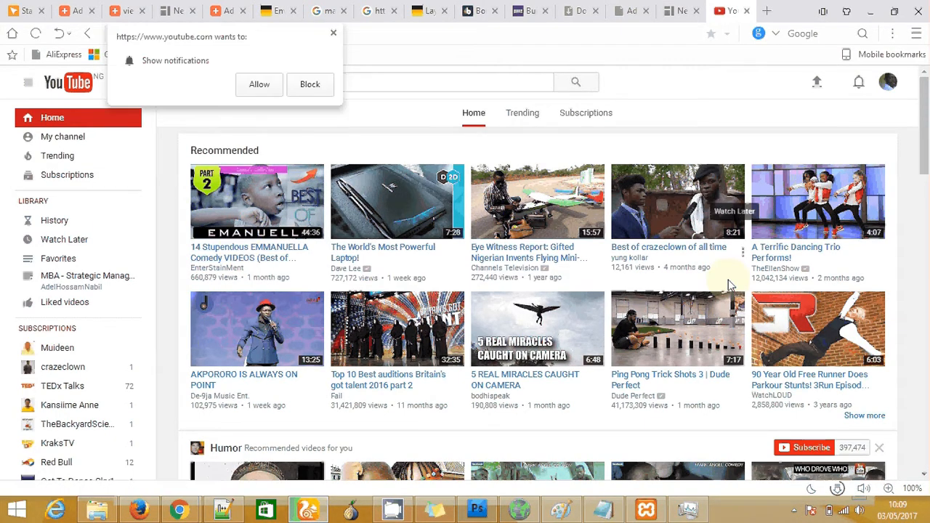
{"action": "left_click", "coordinate": [794, 254]}
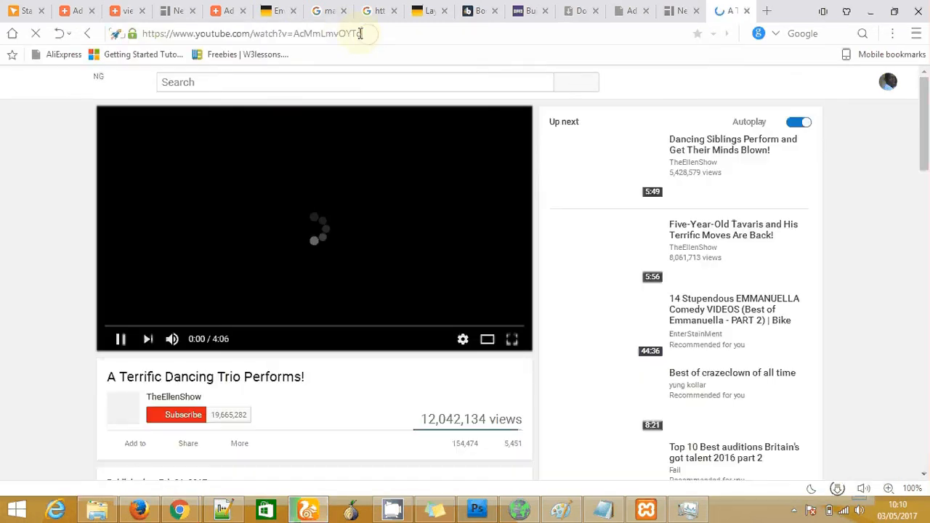
{"action": "left_click_drag", "start_coordinate": [367, 34], "coordinate": [144, 38]}
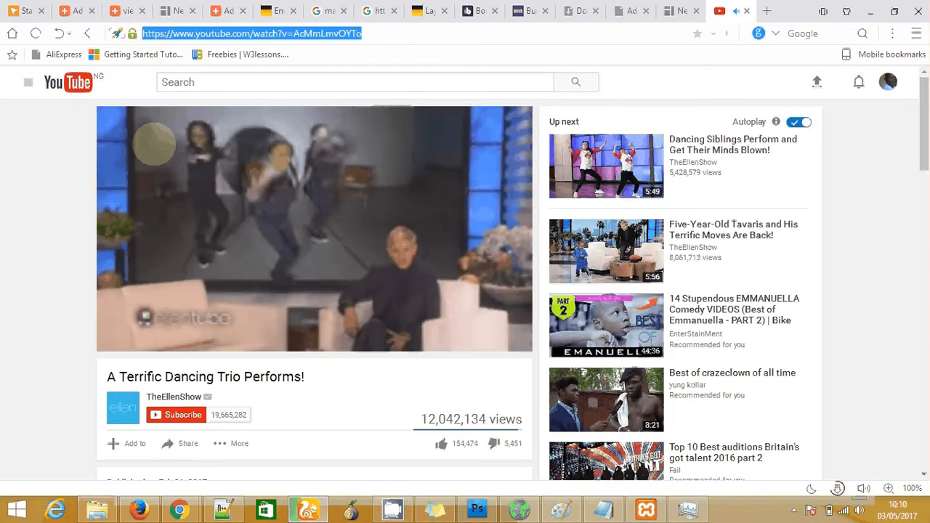
{"action": "left_click", "coordinate": [121, 338]}
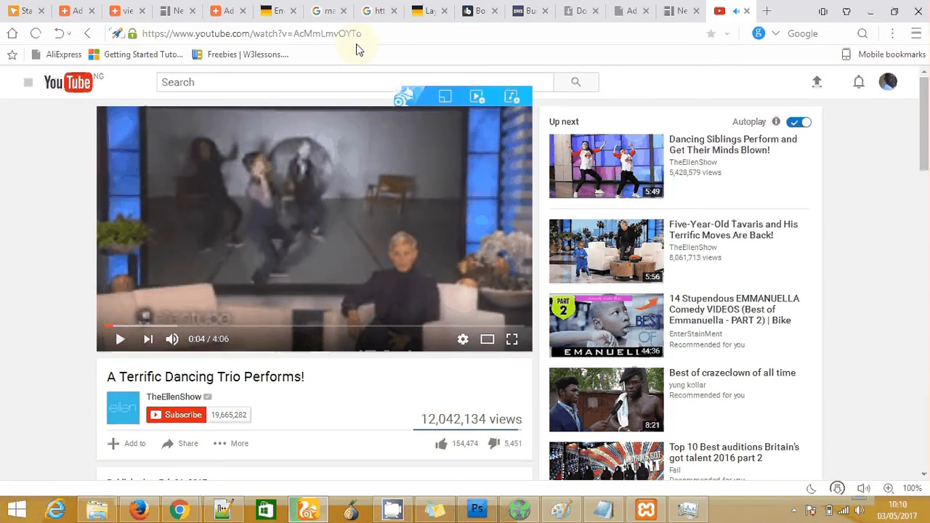
{"action": "left_click_drag", "start_coordinate": [360, 34], "coordinate": [166, 36]}
{"action": "key", "text": "ctrl+c"}
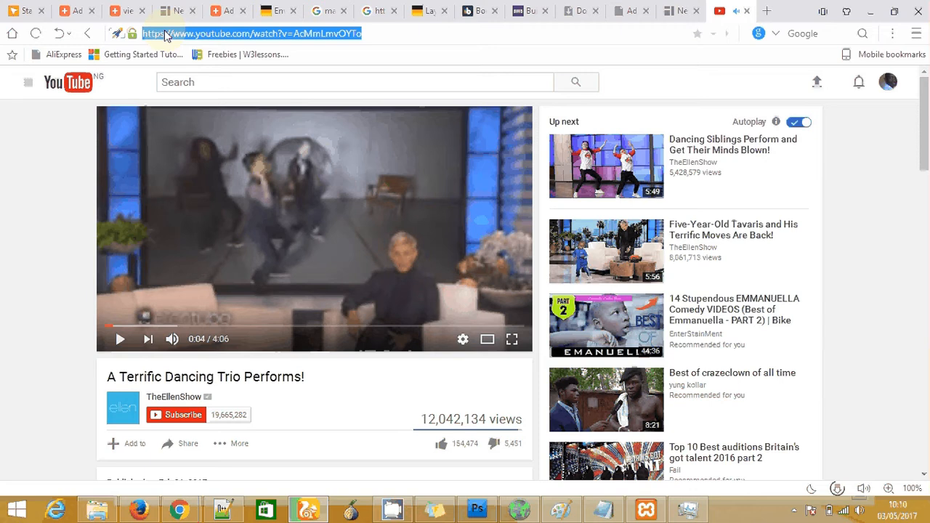
{"action": "right_click", "coordinate": [166, 35]}
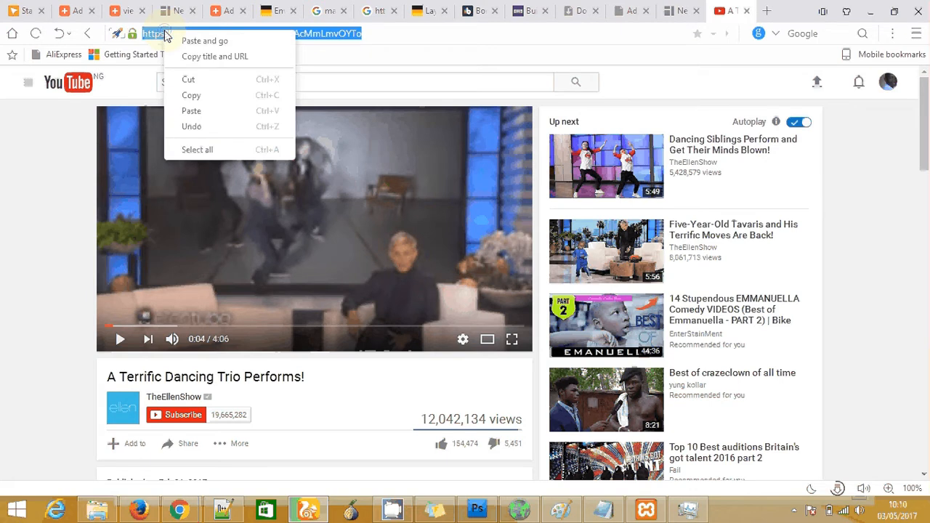
{"action": "left_click", "coordinate": [233, 96]}
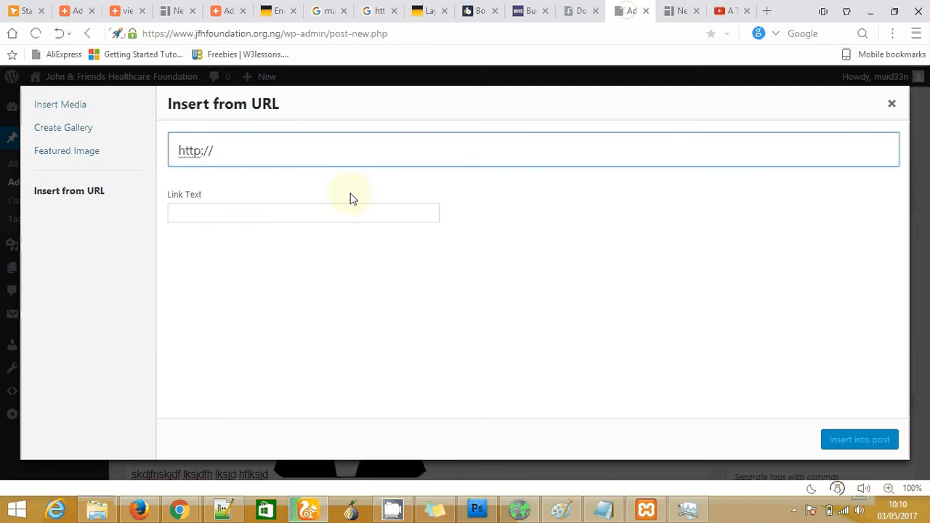
{"action": "left_click_drag", "start_coordinate": [223, 150], "coordinate": [149, 155]}
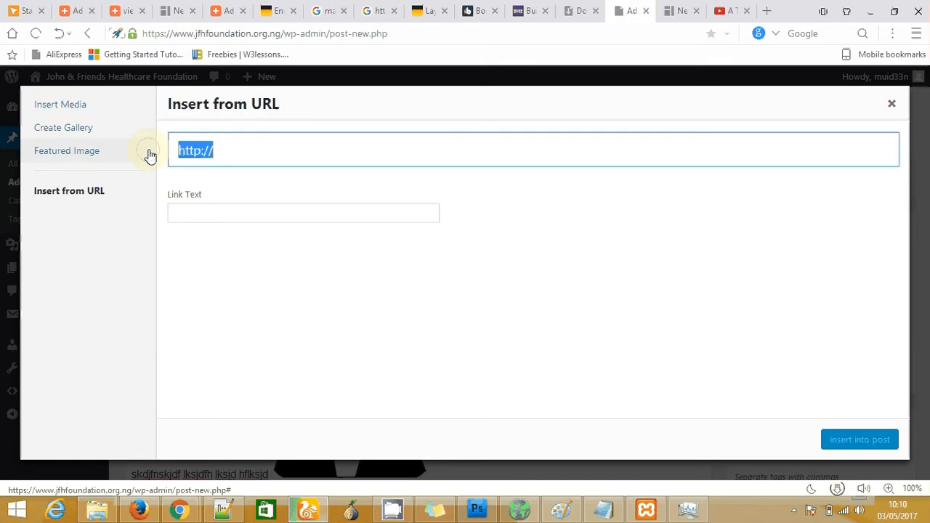
Paste the dancing trio video URL to embed it below the placeholder text, then check its address unchanged
{"action": "key", "text": "ctrl+v"}
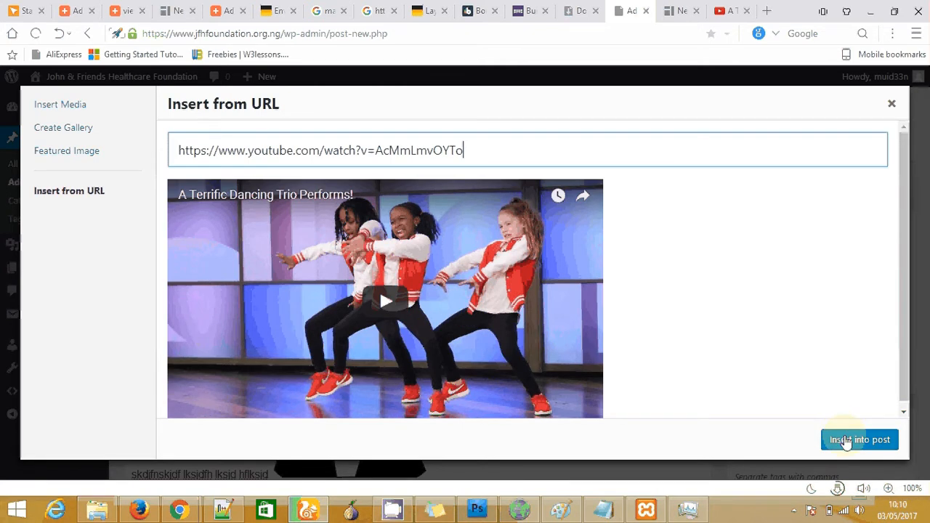
{"action": "left_click", "coordinate": [846, 441]}
{"action": "left_click_drag", "start_coordinate": [924, 193], "coordinate": [928, 338]}
{"action": "scroll", "coordinate": [492, 351], "scroll_direction": "down", "scroll_amount": 1}
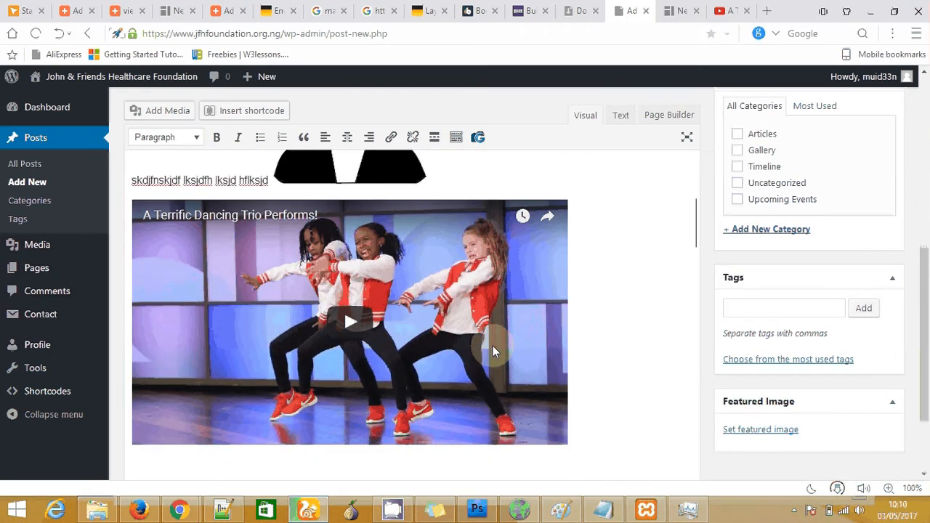
{"action": "left_click", "coordinate": [424, 253]}
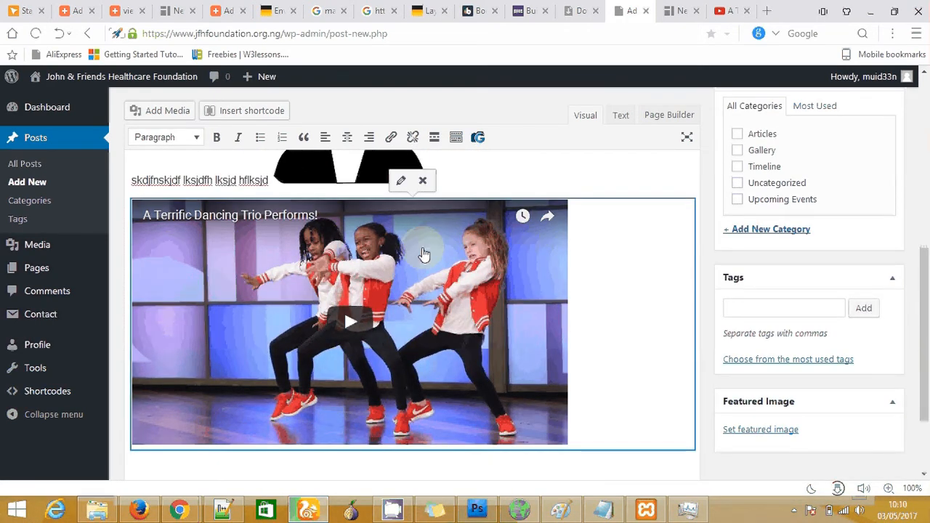
{"action": "left_click", "coordinate": [401, 182]}
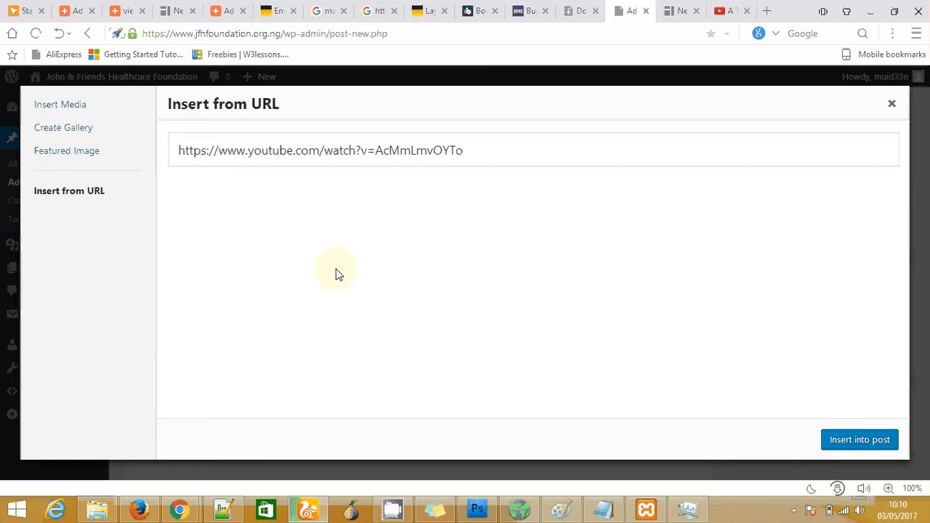
{"action": "left_click", "coordinate": [892, 105]}
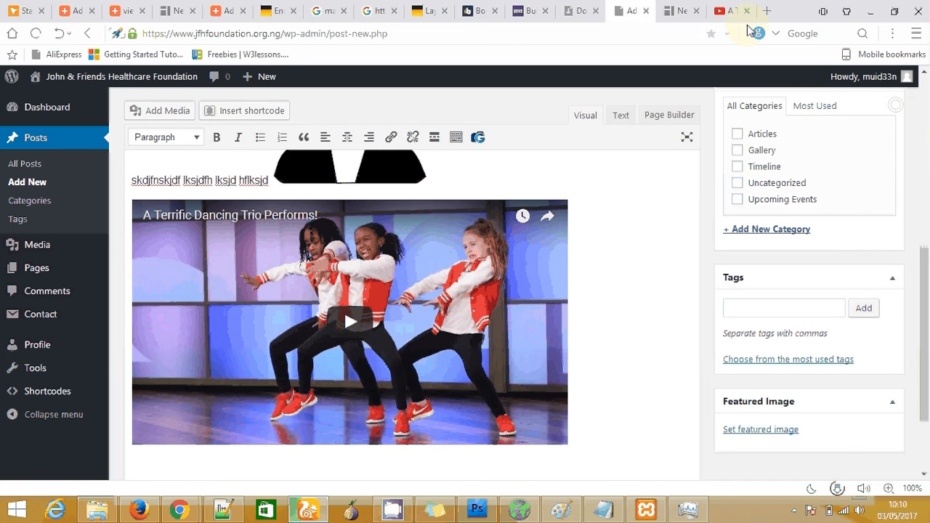
Reveal the dancing trio video's embed code and video size options through Share > Embed
{"action": "left_click", "coordinate": [730, 11]}
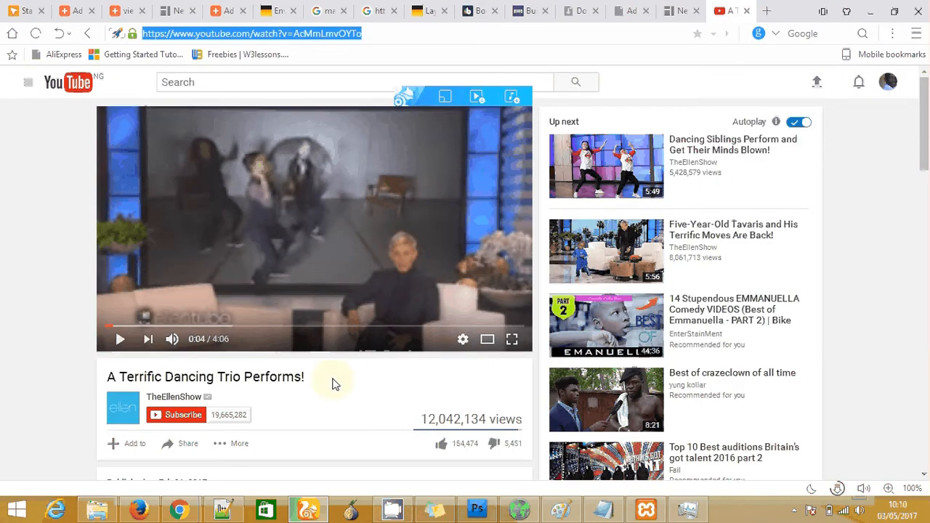
{"action": "left_click", "coordinate": [181, 451]}
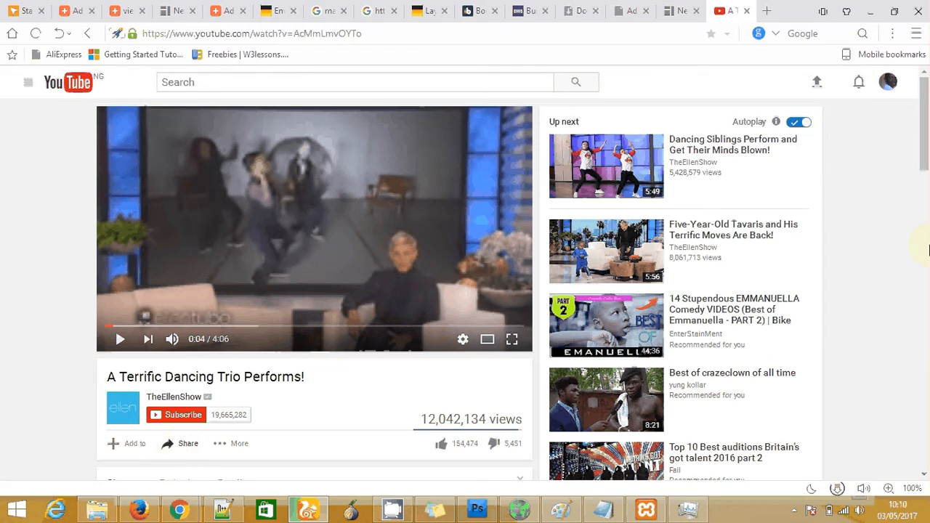
{"action": "scroll", "coordinate": [928, 249], "scroll_direction": "down", "scroll_amount": 4}
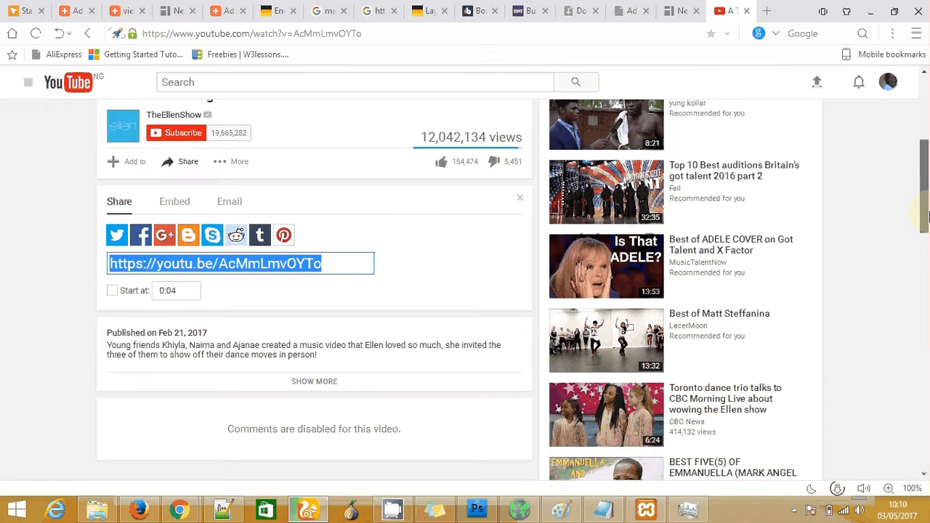
{"action": "left_click", "coordinate": [175, 203]}
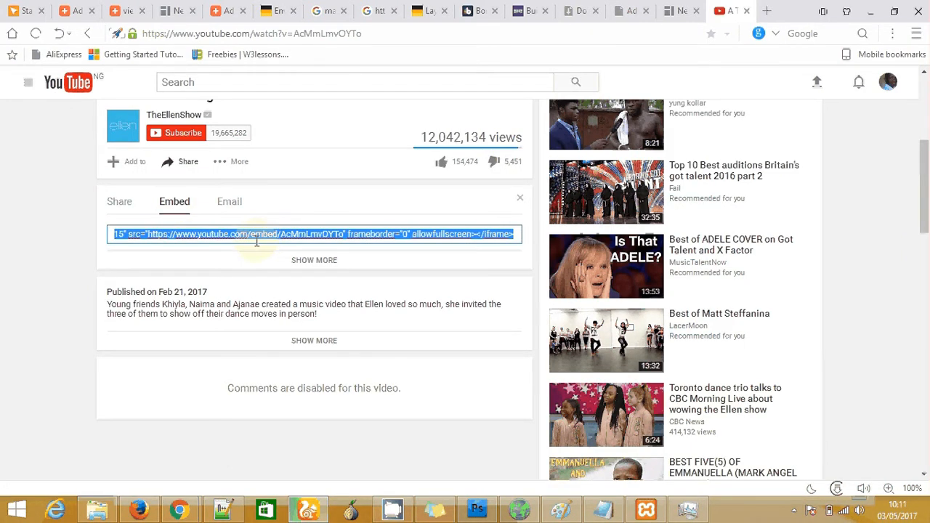
{"action": "left_click", "coordinate": [315, 261]}
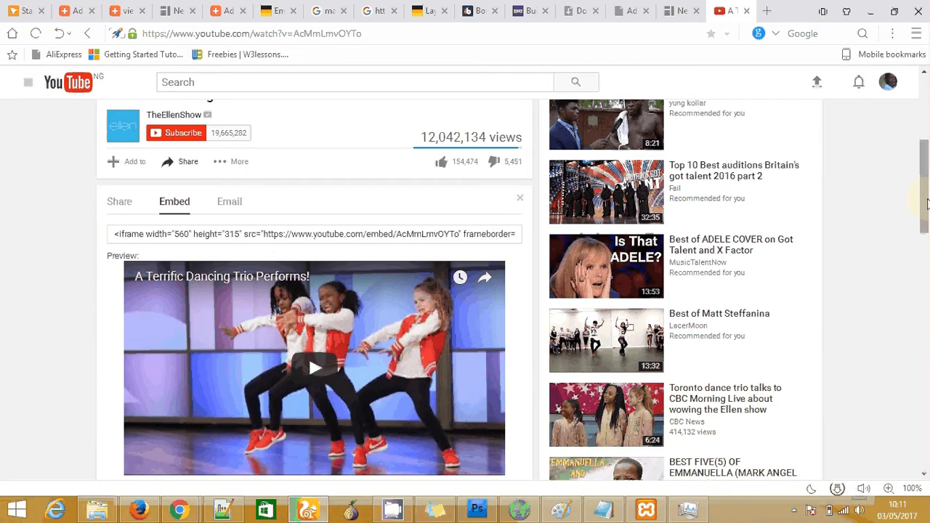
{"action": "scroll", "coordinate": [229, 305], "scroll_direction": "down", "scroll_amount": 3}
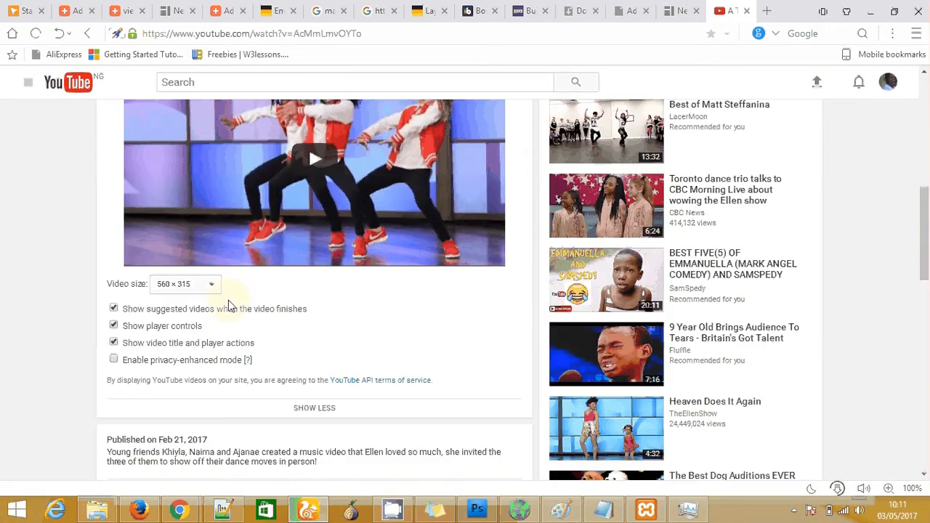
{"action": "left_click", "coordinate": [213, 285]}
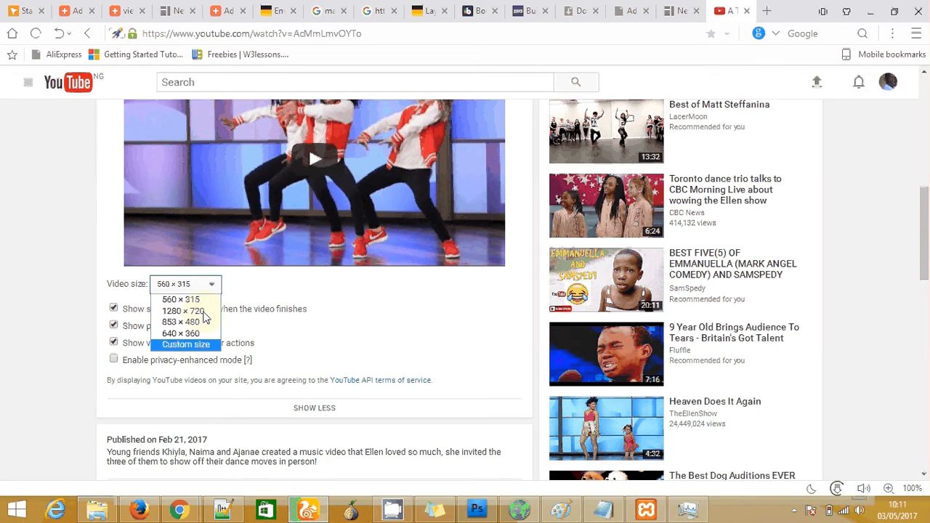
{"action": "left_click", "coordinate": [676, 12]}
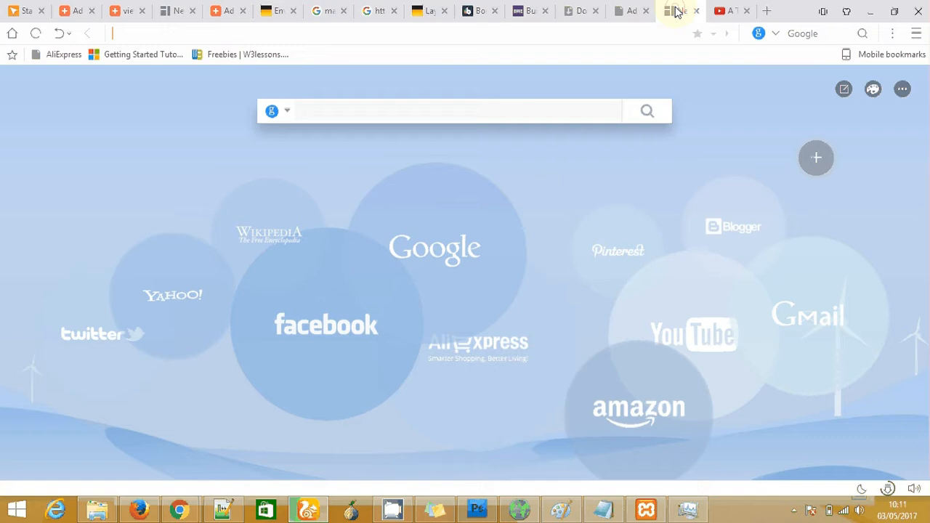
Tick Upcoming Events in the post's Categories box
{"action": "left_click", "coordinate": [628, 11]}
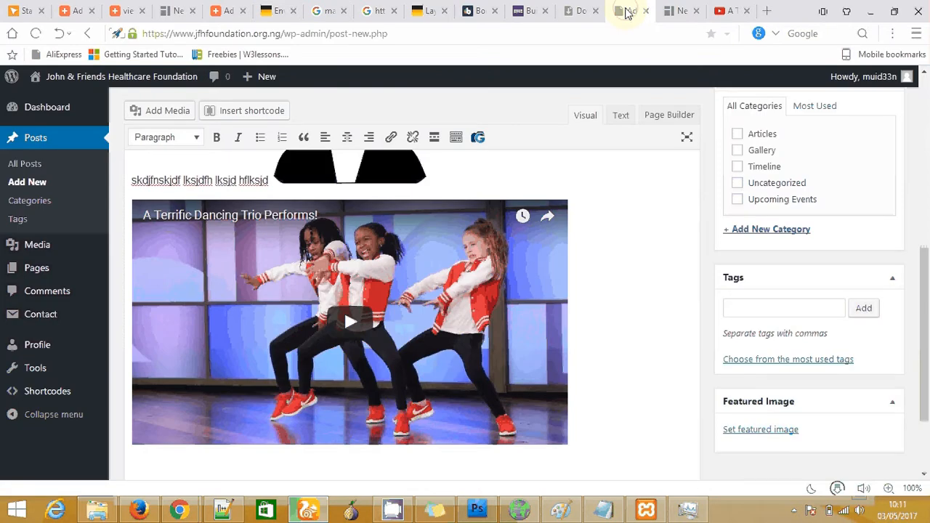
{"action": "left_click_drag", "start_coordinate": [927, 311], "coordinate": [923, 240]}
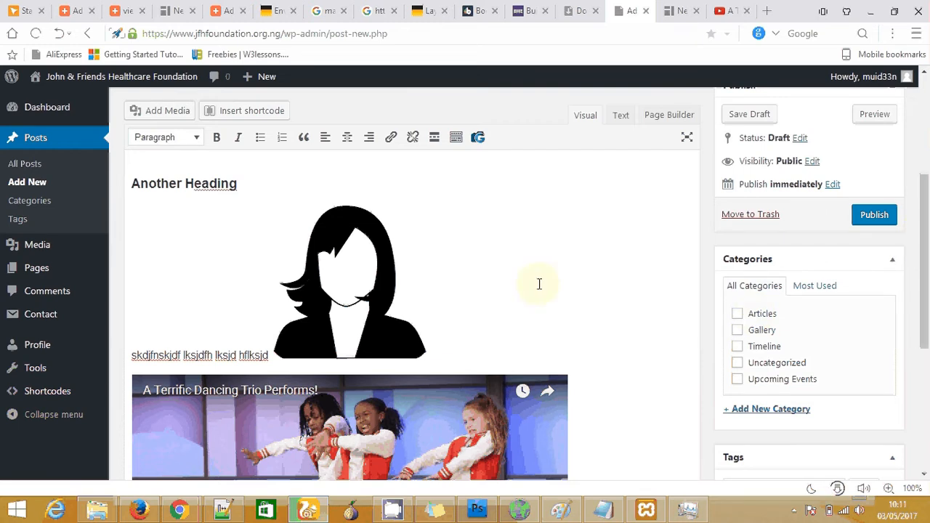
{"action": "left_click_drag", "start_coordinate": [928, 251], "coordinate": [928, 289]}
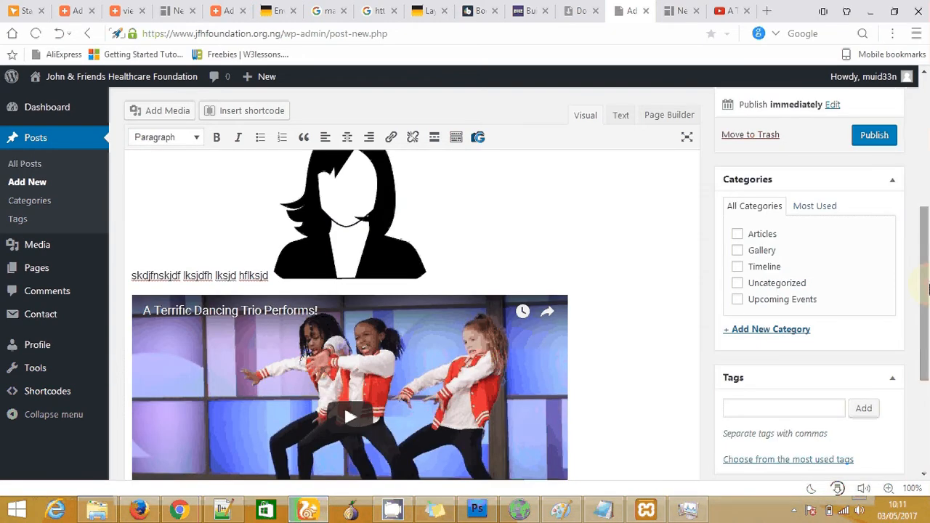
{"action": "left_click", "coordinate": [738, 301]}
{"action": "scroll", "coordinate": [794, 347], "scroll_direction": "down", "scroll_amount": 1}
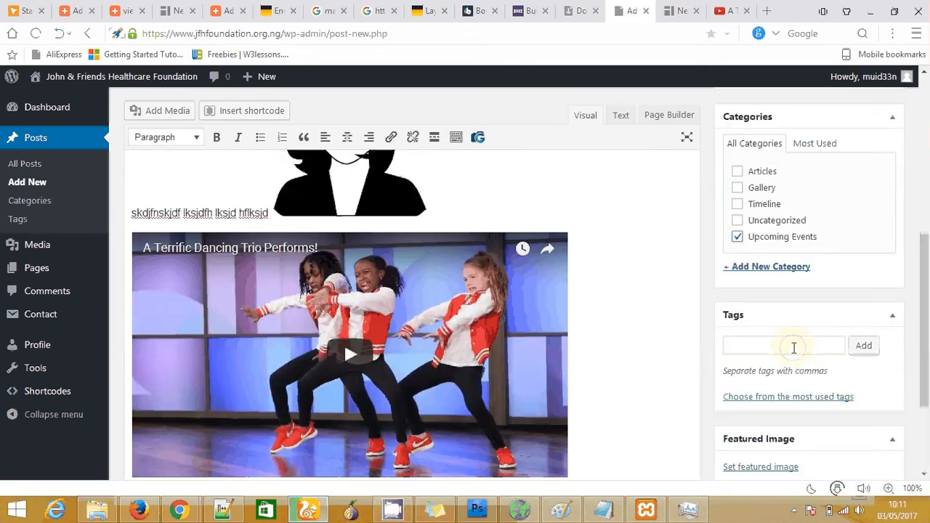
{"action": "left_click", "coordinate": [772, 347]}
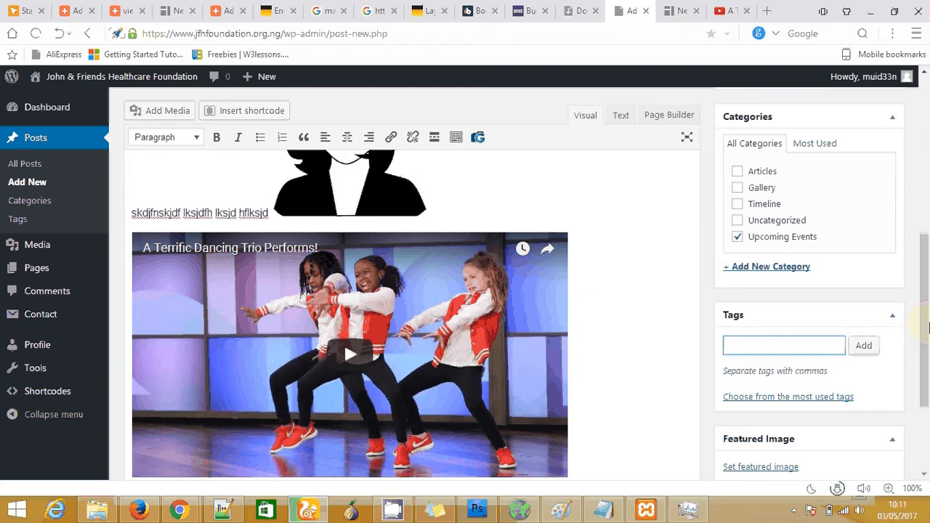
Add a space between 'hs' and 'CYSEC Academy' in the introduction paragraph
{"action": "scroll", "coordinate": [600, 255], "scroll_direction": "up", "scroll_amount": 5}
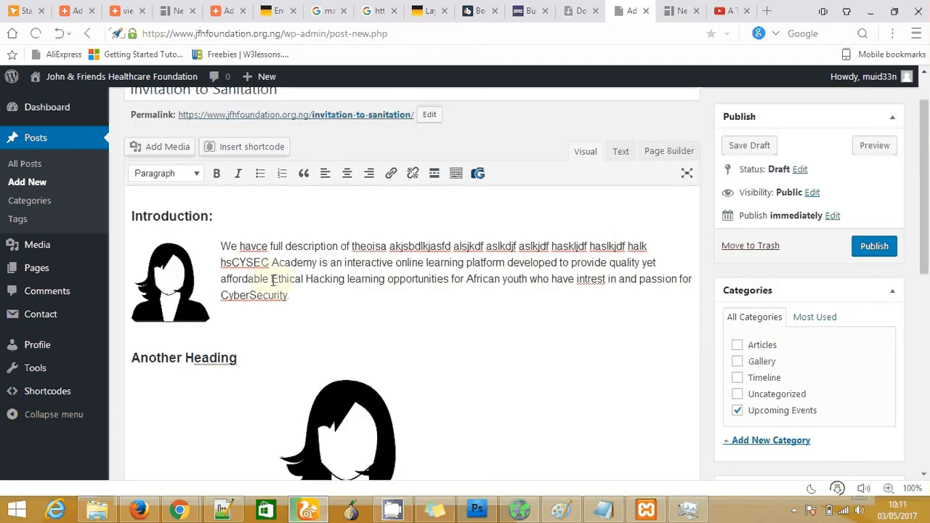
{"action": "left_click_drag", "start_coordinate": [273, 279], "coordinate": [344, 280]}
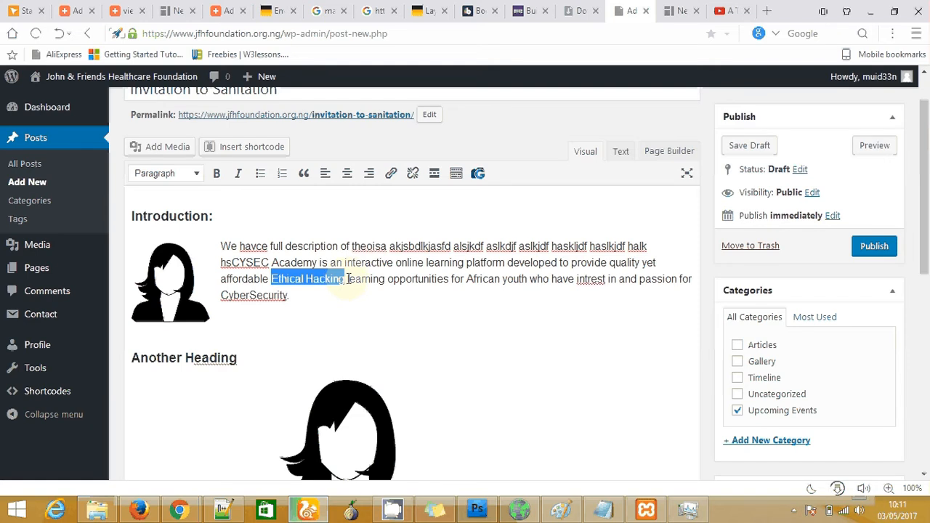
{"action": "left_click_drag", "start_coordinate": [348, 279], "coordinate": [522, 281]}
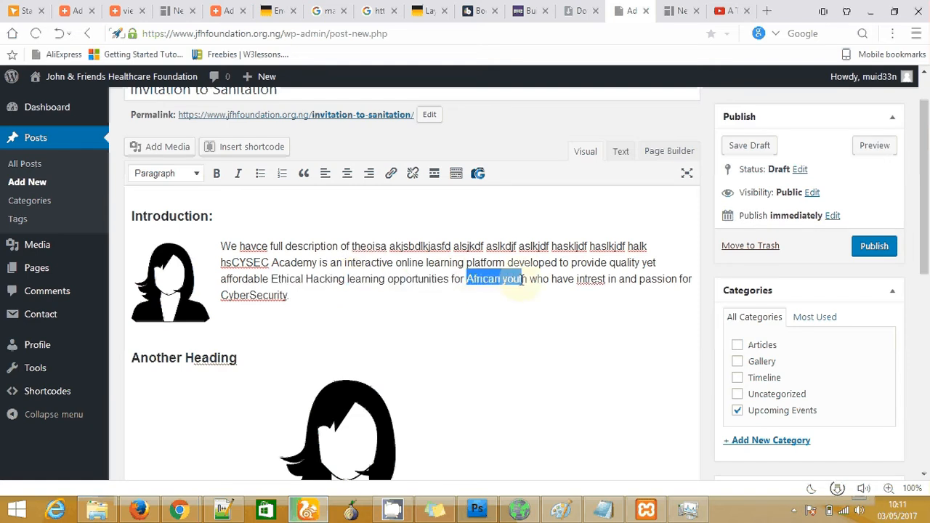
{"action": "left_click", "coordinate": [232, 262]}
{"action": "left_click_drag", "start_coordinate": [306, 262], "coordinate": [222, 261]}
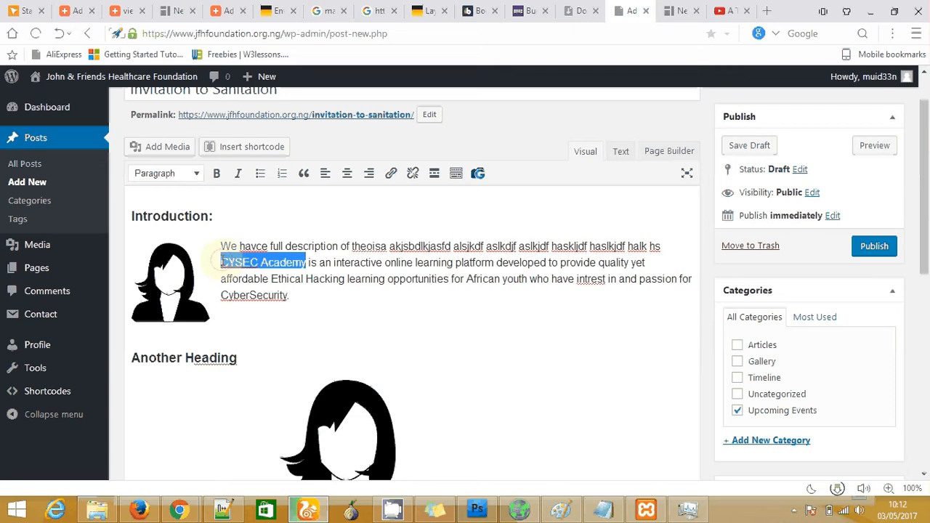
{"action": "right_click", "coordinate": [240, 263]}
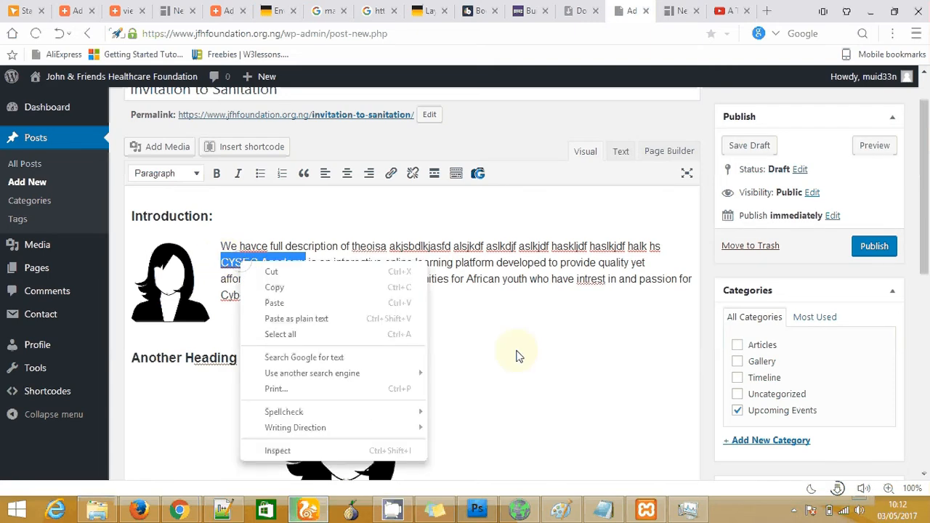
{"action": "left_click", "coordinate": [516, 356]}
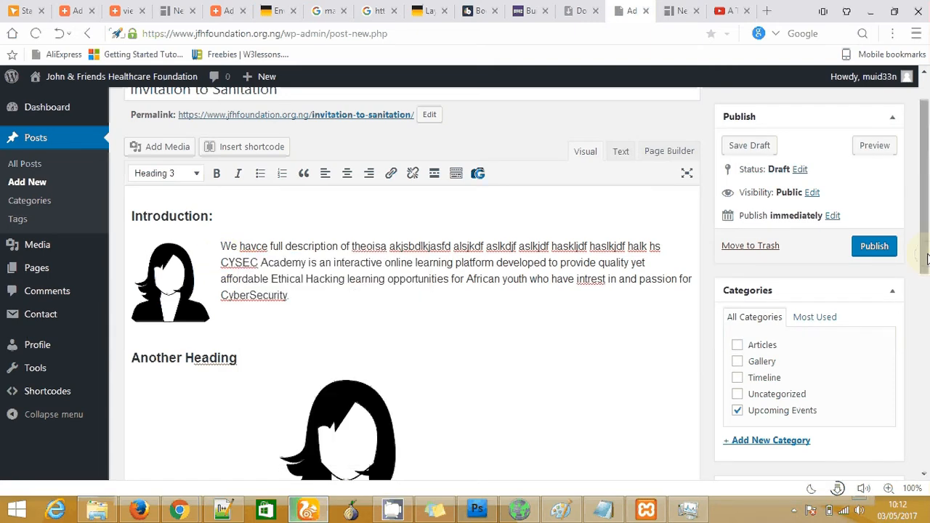
{"action": "scroll", "coordinate": [784, 352], "scroll_direction": "down", "scroll_amount": 3}
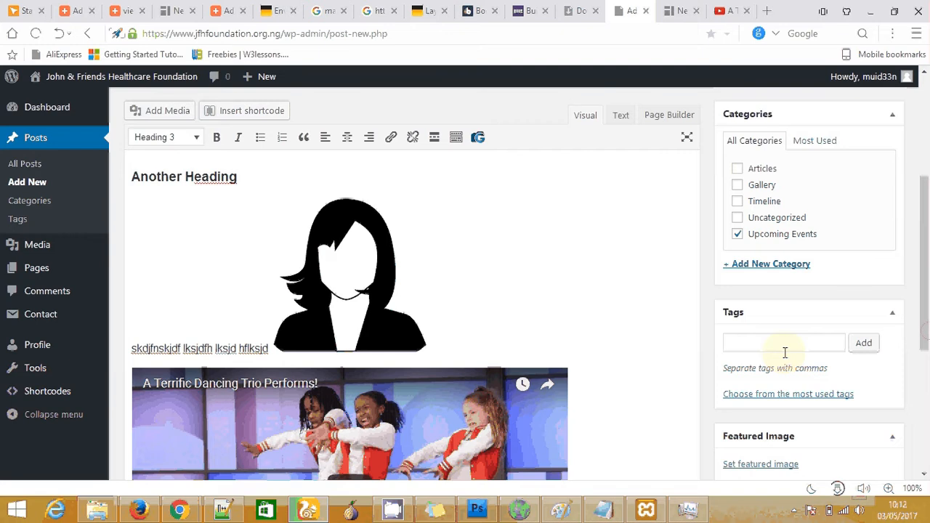
Add the tags 'Cysec Academy' and 'Ethical Hacking' to the post
{"action": "left_click", "coordinate": [783, 343]}
{"action": "type", "text": "Cysec Ad"}
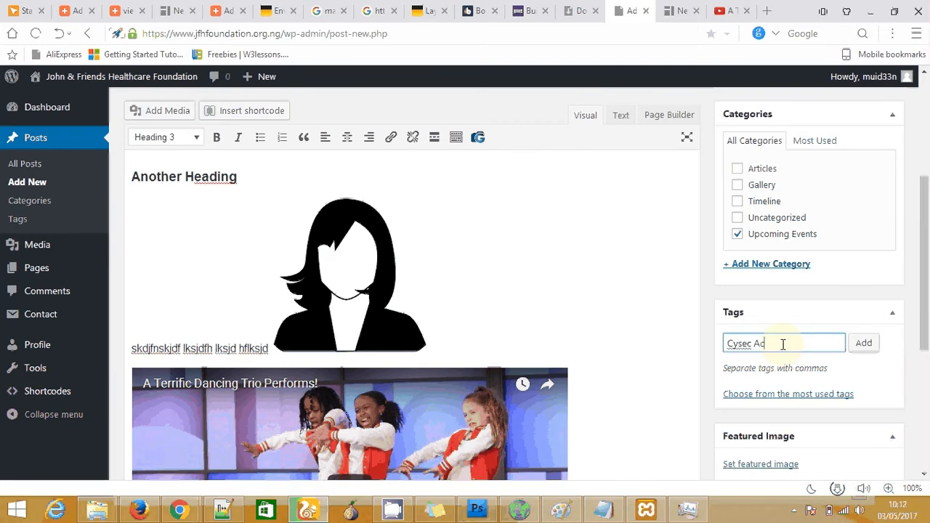
{"action": "key", "text": "BackSpace"}
{"action": "type", "text": "cademy,"}
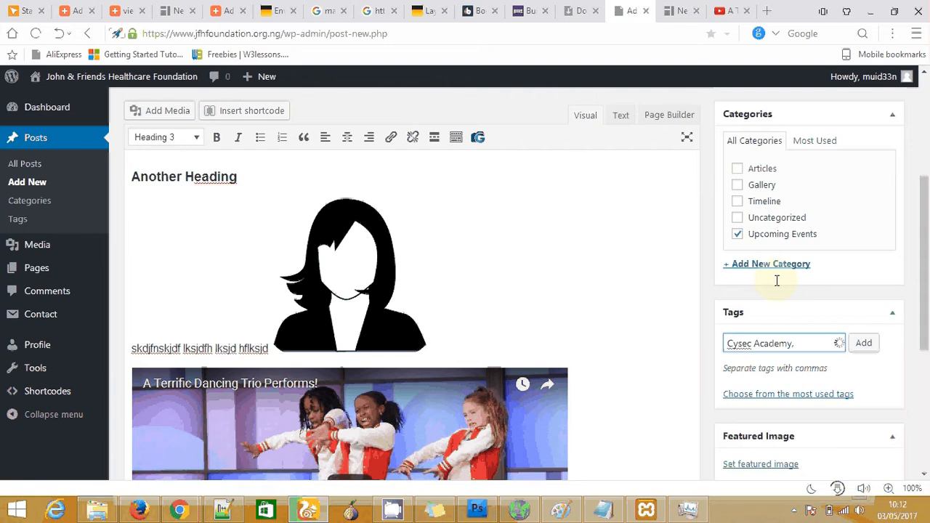
{"action": "scroll", "coordinate": [927, 242], "scroll_direction": "up", "scroll_amount": 3}
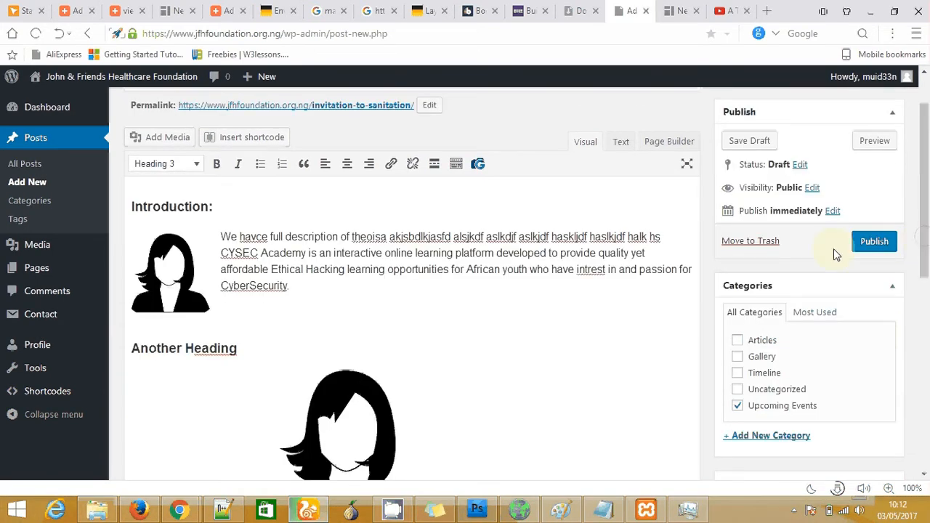
{"action": "scroll", "coordinate": [925, 283], "scroll_direction": "down", "scroll_amount": 3}
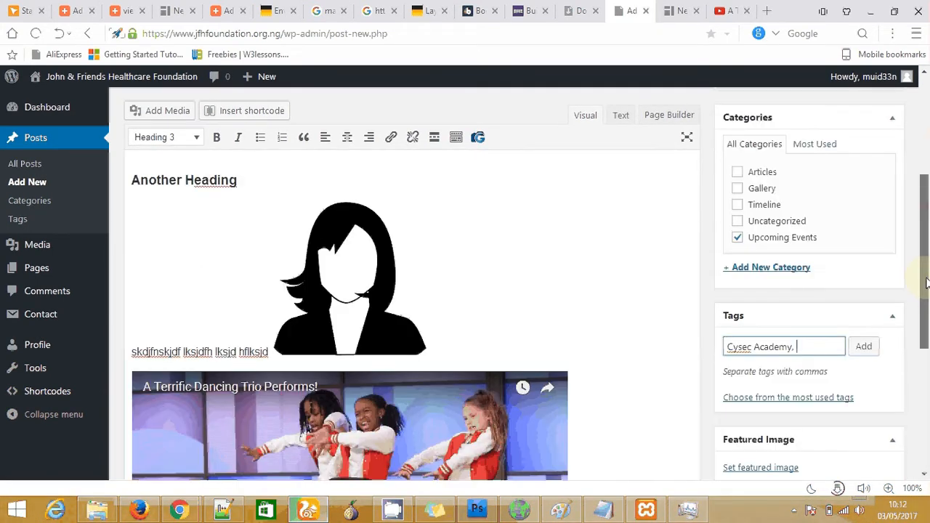
{"action": "type", "text": "Ethical "}
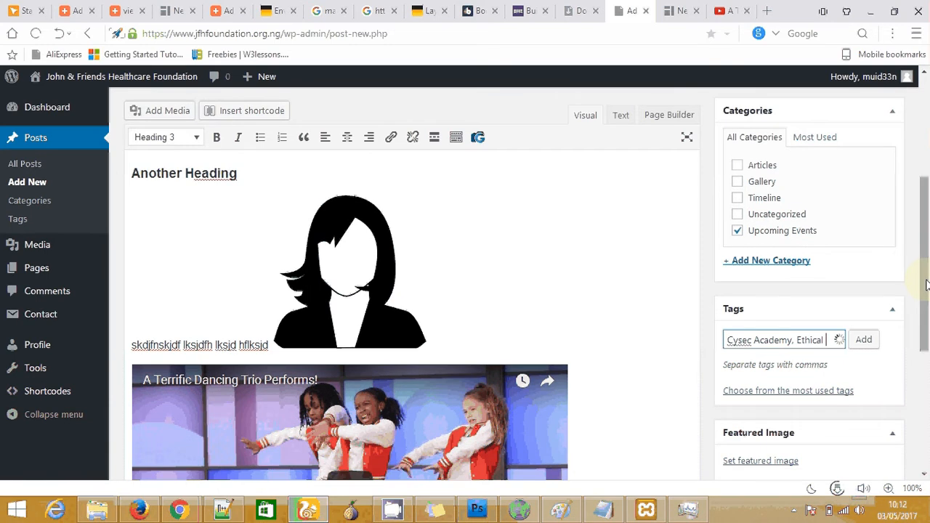
{"action": "type", "text": "Hack"}
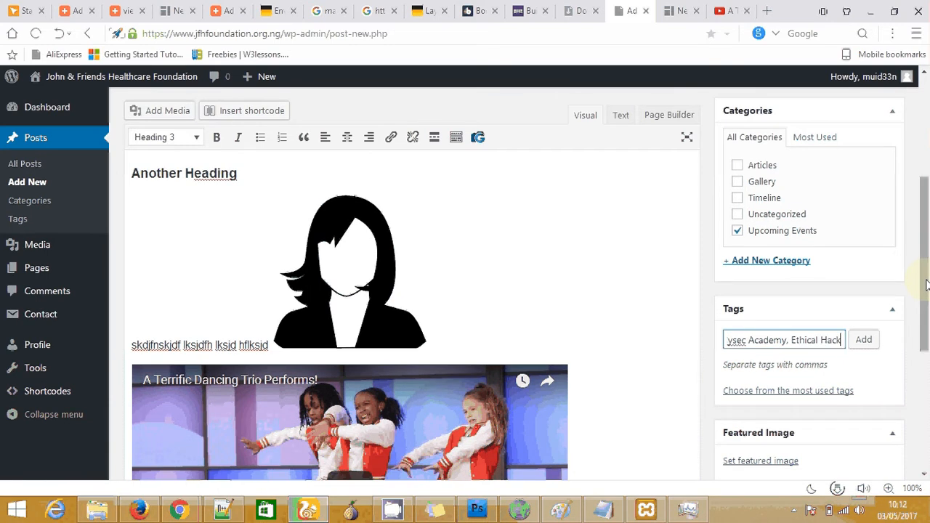
{"action": "type", "text": "ing"}
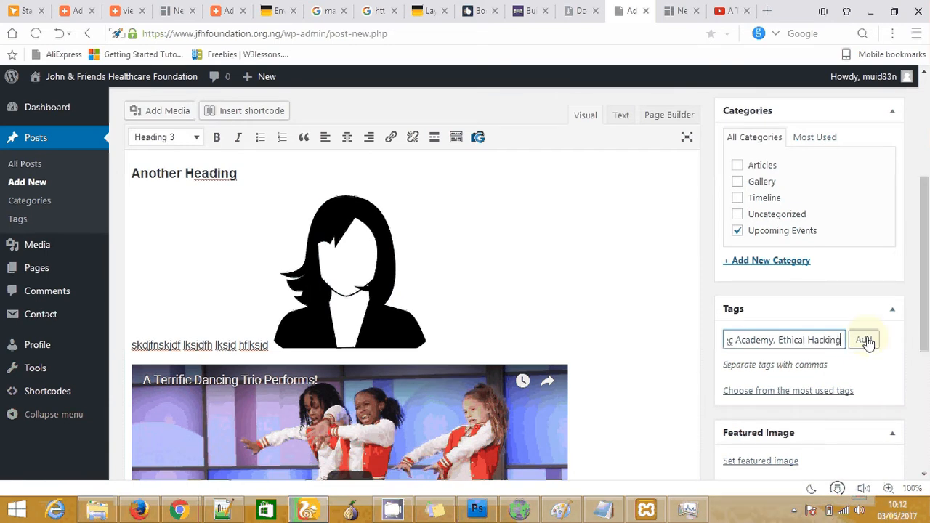
{"action": "left_click", "coordinate": [864, 340]}
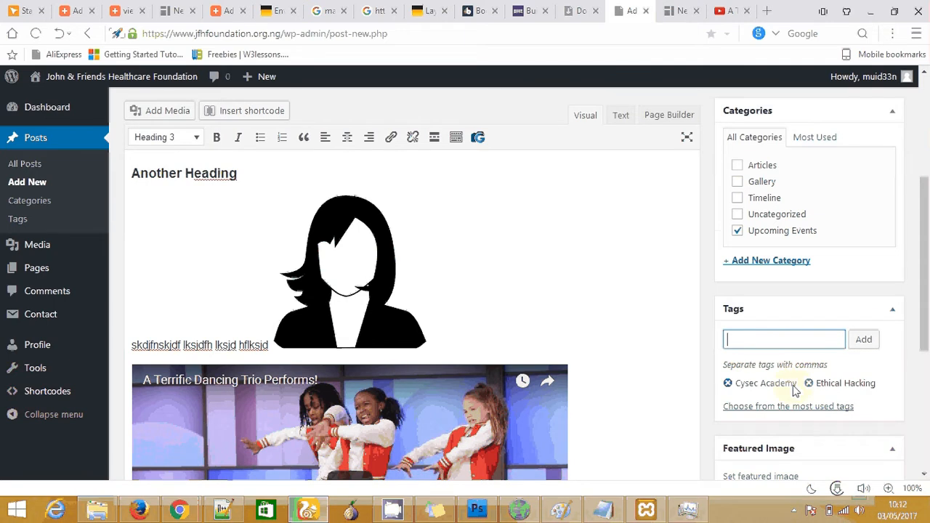
{"action": "left_click_drag", "start_coordinate": [924, 318], "coordinate": [927, 282]}
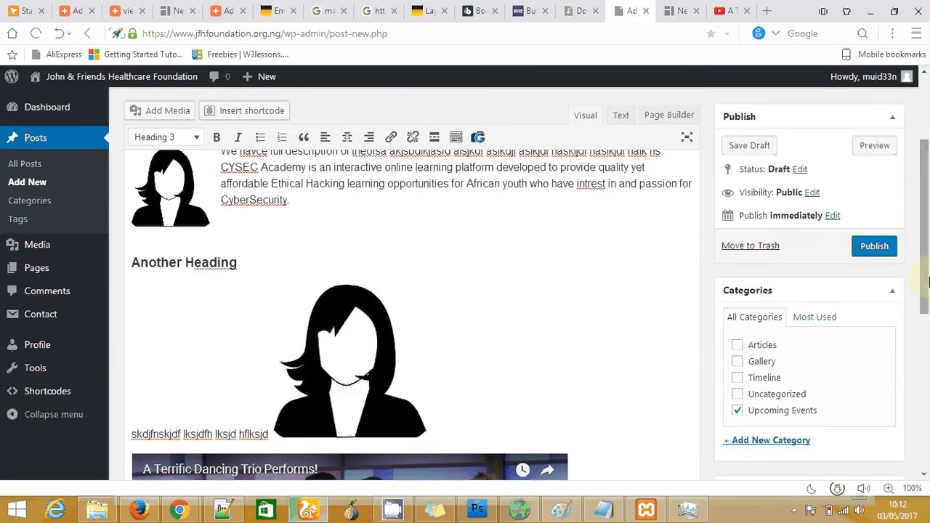
{"action": "left_click", "coordinate": [876, 247]}
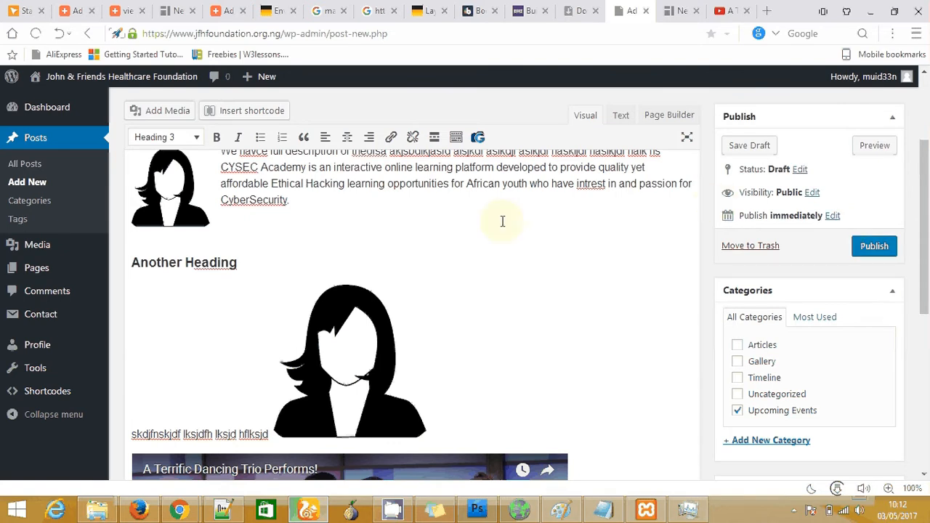
{"action": "left_click", "coordinate": [874, 147]}
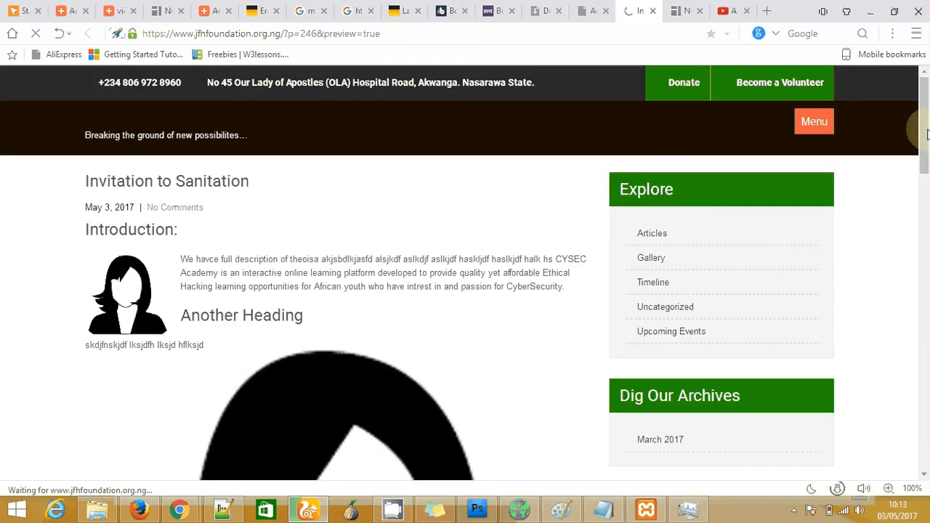
{"action": "left_click_drag", "start_coordinate": [925, 130], "coordinate": [927, 289]}
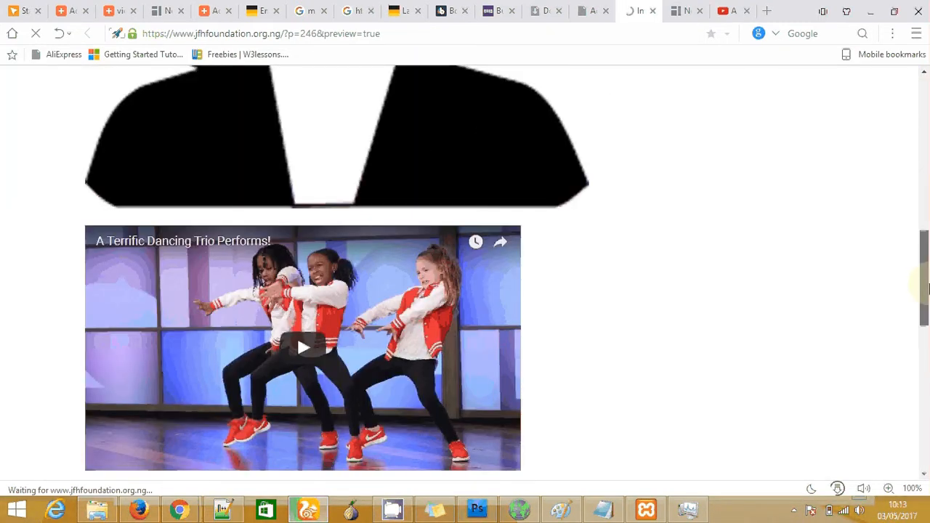
{"action": "left_click_drag", "start_coordinate": [927, 289], "coordinate": [643, 13]}
{"action": "left_click", "coordinate": [652, 11]}
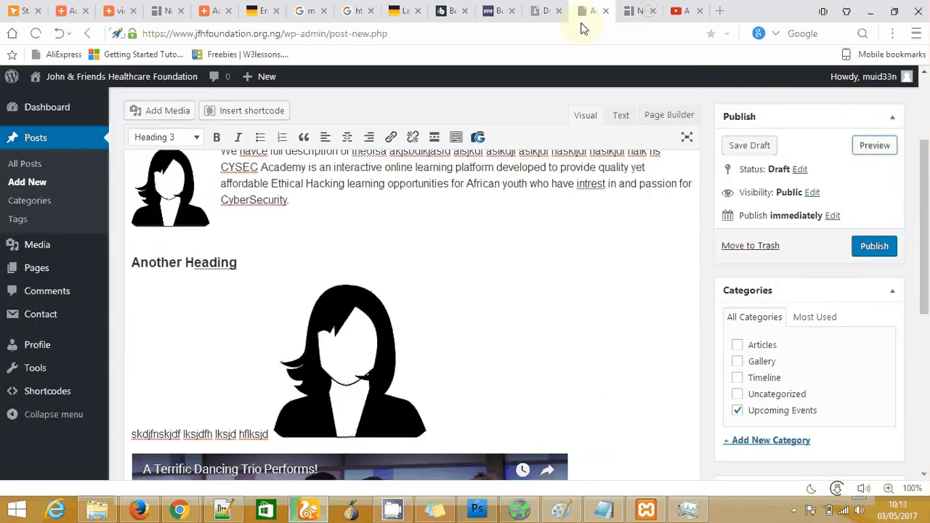
Leave the editor for Posts > All Posts, confirming Leave this Page
{"action": "left_click_drag", "start_coordinate": [927, 196], "coordinate": [917, 122]}
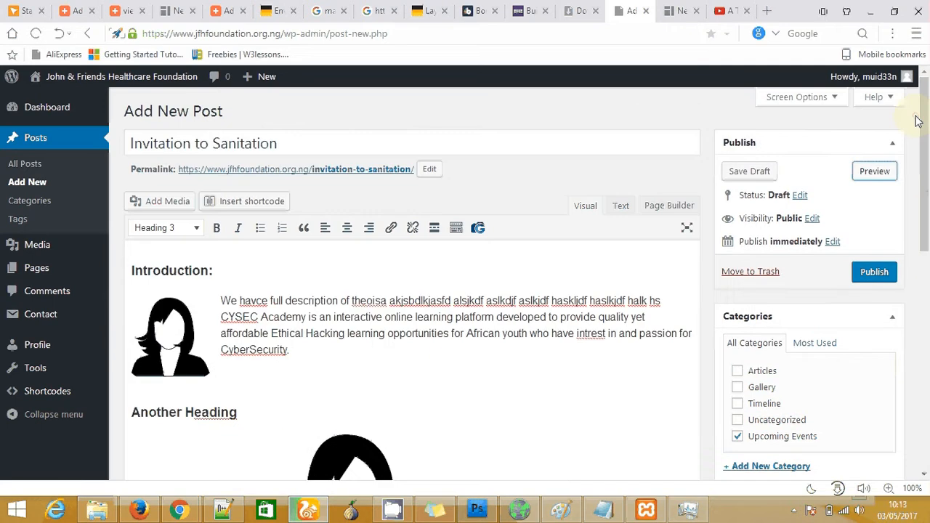
{"action": "left_click", "coordinate": [22, 246]}
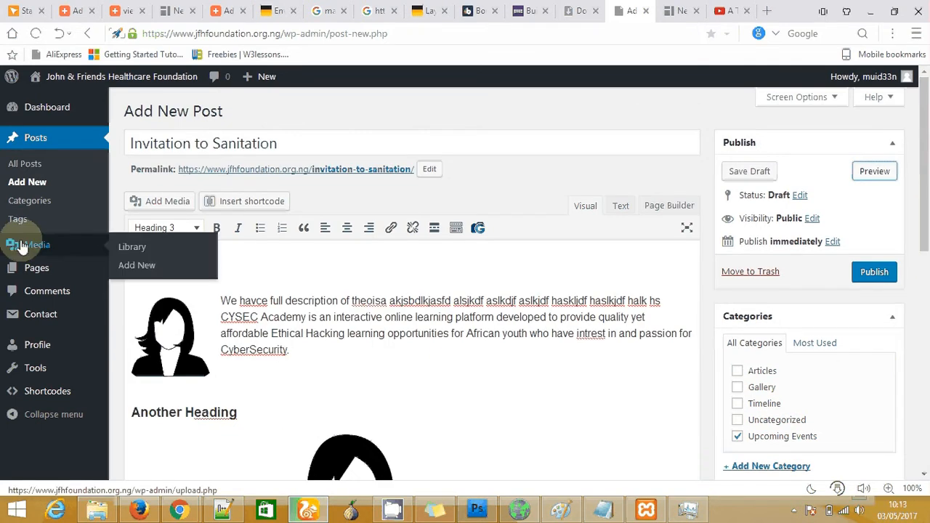
{"action": "left_click", "coordinate": [29, 169]}
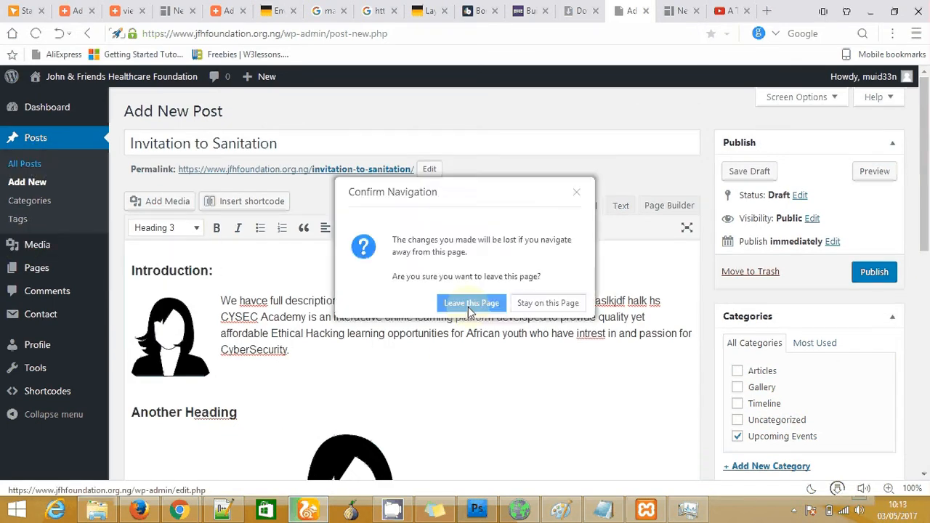
{"action": "left_click", "coordinate": [471, 303]}
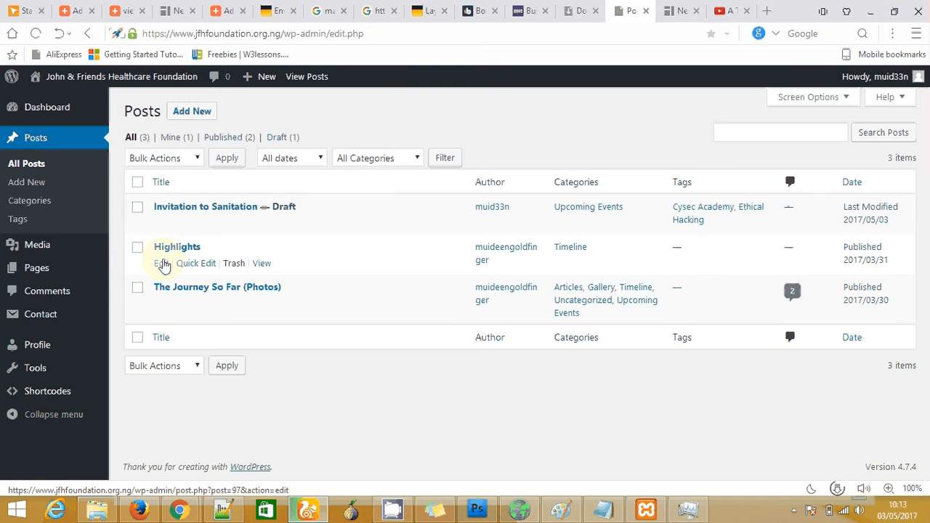
Open the Highlights post for editing and select the place name in its first bullet
{"action": "left_click", "coordinate": [161, 264]}
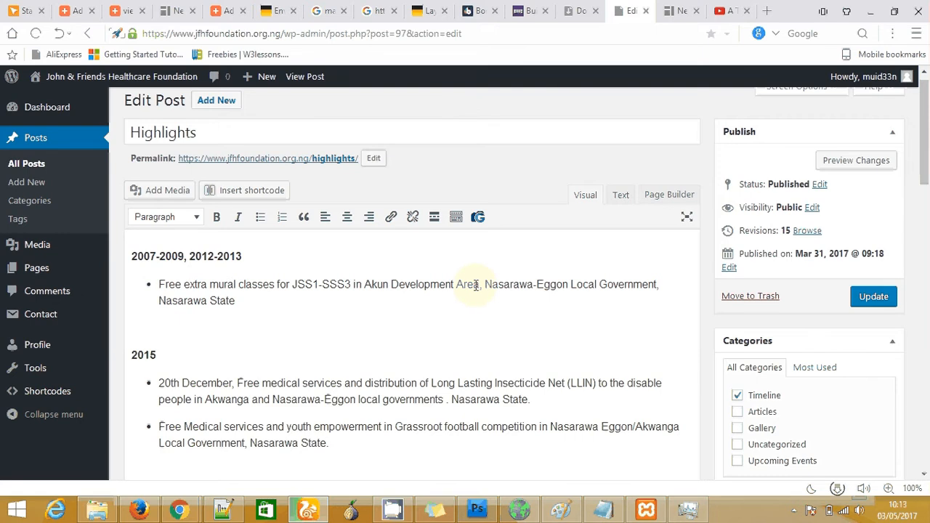
{"action": "left_click_drag", "start_coordinate": [476, 285], "coordinate": [365, 287]}
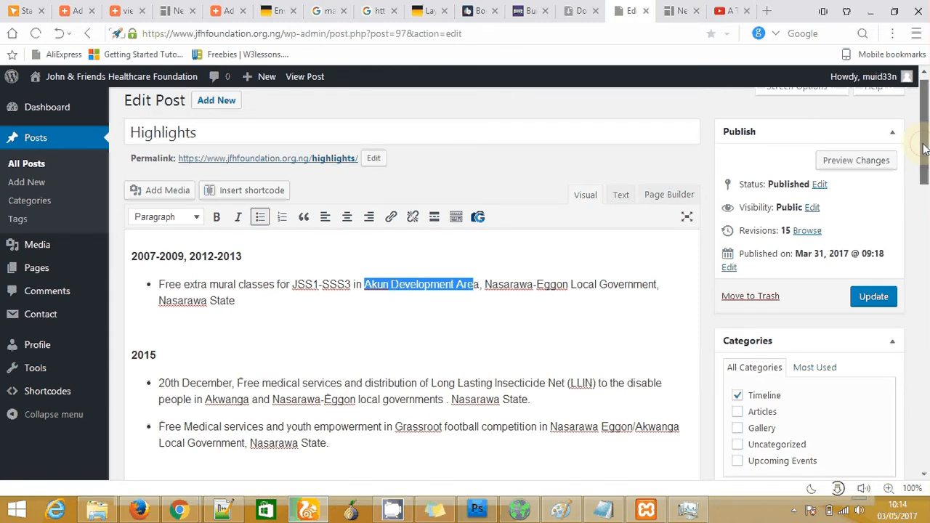
{"action": "left_click_drag", "start_coordinate": [923, 144], "coordinate": [921, 132]}
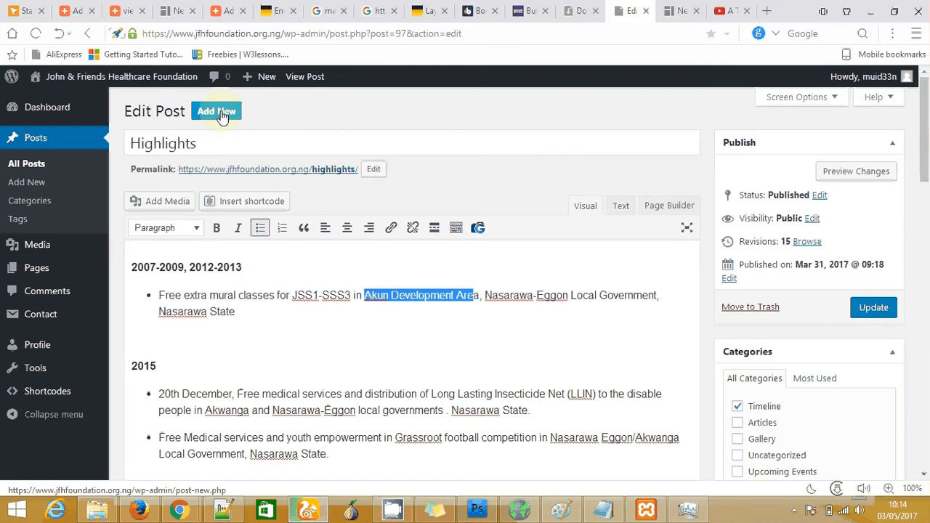
Add a new 'Press Release' post category under Posts > Categories
{"action": "left_click", "coordinate": [38, 204]}
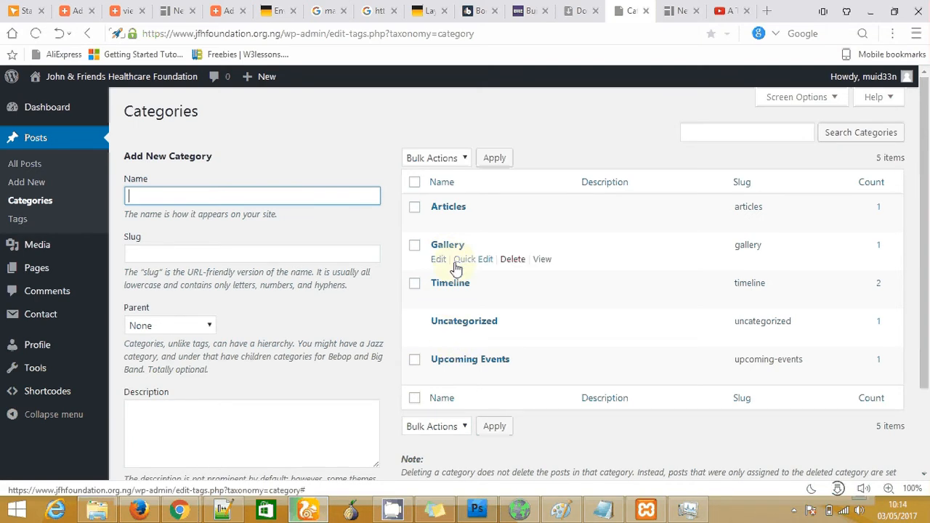
{"action": "left_click", "coordinate": [252, 196]}
{"action": "type", "text": "Press "}
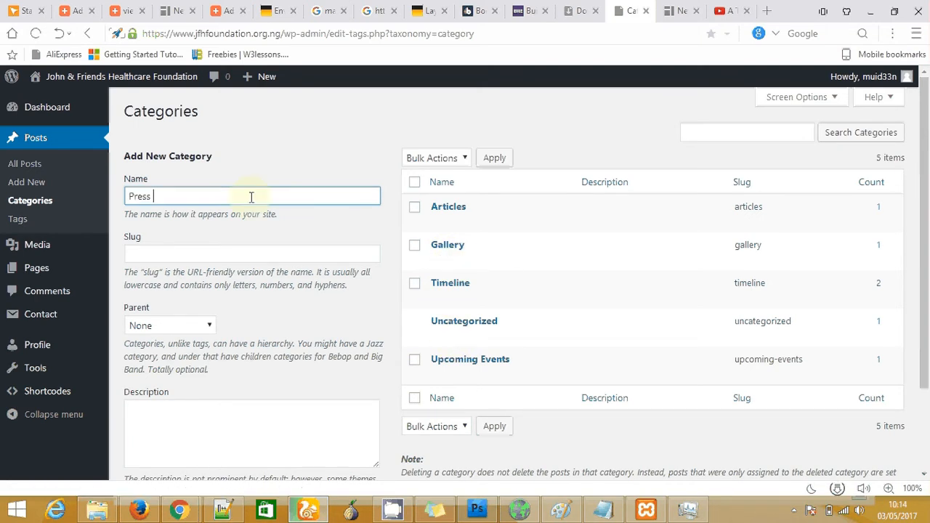
{"action": "type", "text": "Release"}
{"action": "scroll", "coordinate": [927, 281], "scroll_direction": "down", "scroll_amount": 1}
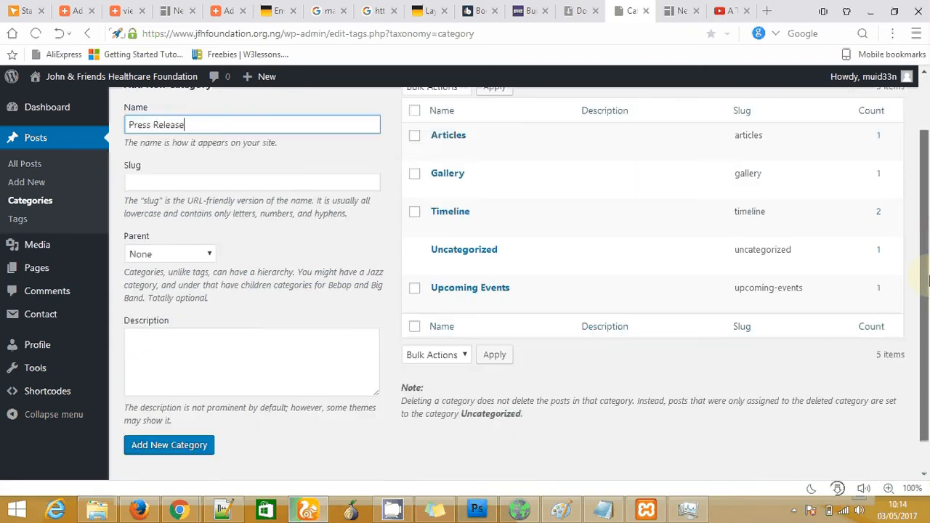
{"action": "left_click", "coordinate": [171, 432]}
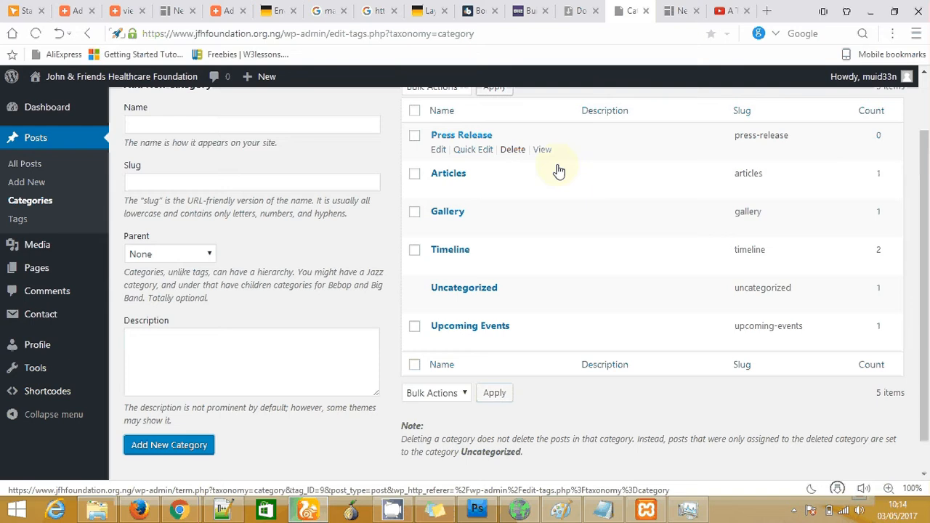
{"action": "left_click_drag", "start_coordinate": [926, 194], "coordinate": [925, 181]}
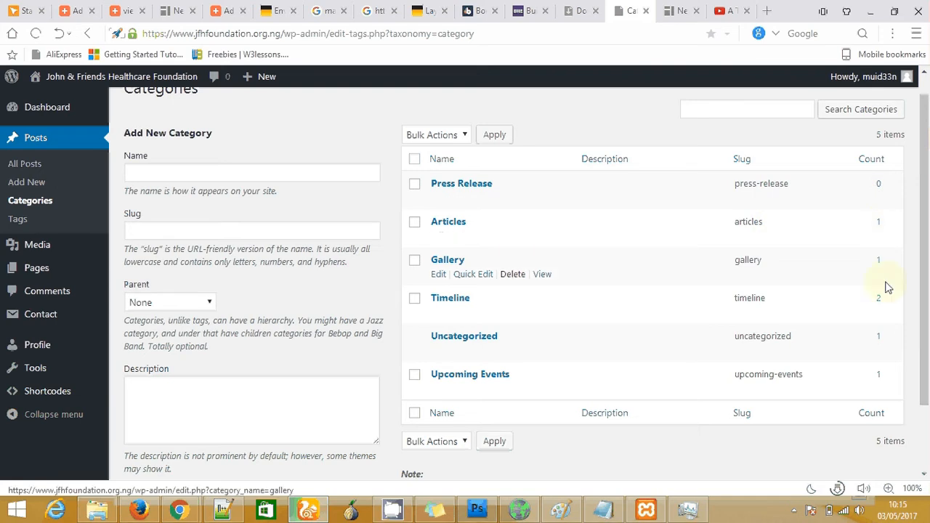
{"action": "left_click", "coordinate": [32, 184]}
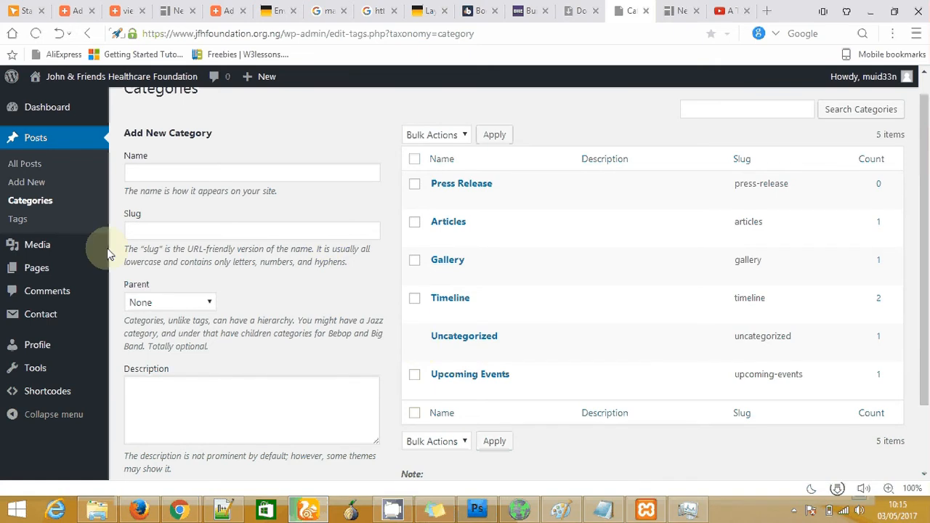
Go to the Media Library and open the Add New drop-files upload area
{"action": "left_click", "coordinate": [41, 247]}
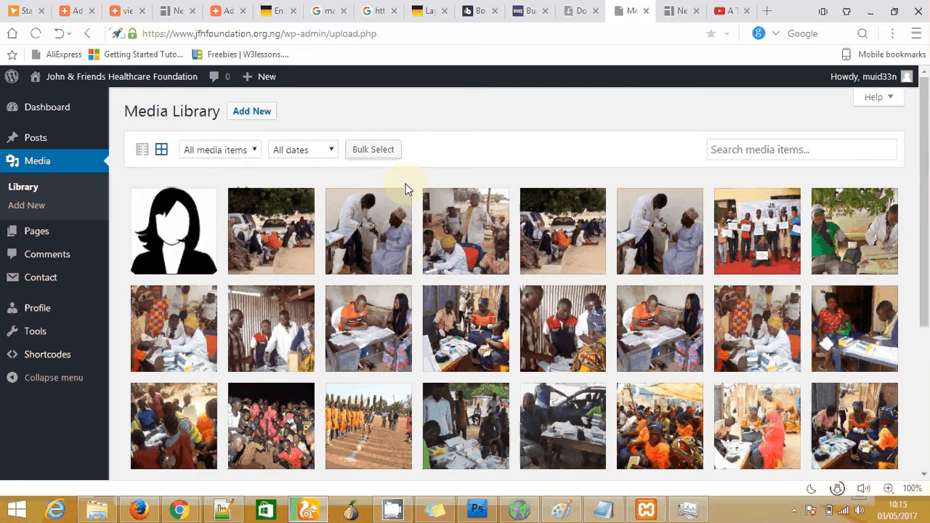
{"action": "left_click", "coordinate": [251, 111]}
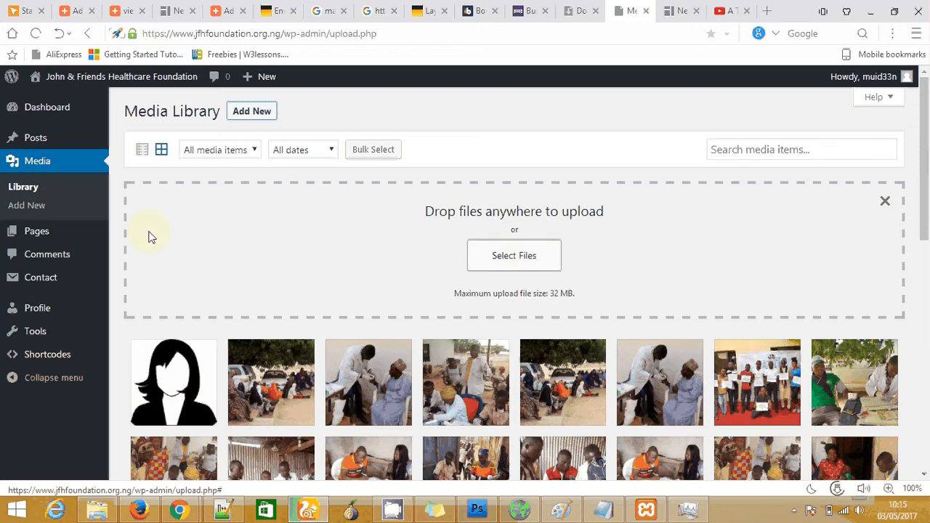
Show the admin Pages list, then open jfhfoundation.org.ng's What We Do page in a new tab
{"action": "left_click", "coordinate": [37, 231]}
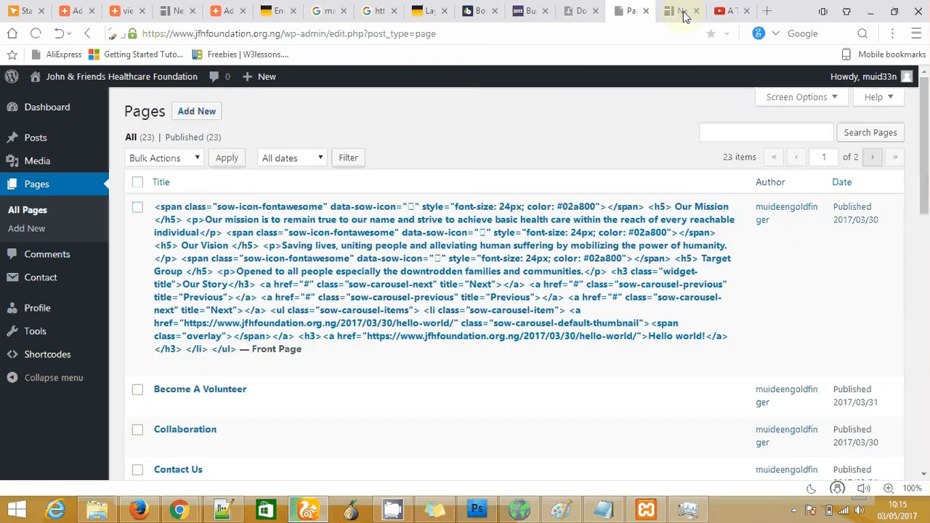
{"action": "left_click", "coordinate": [683, 10]}
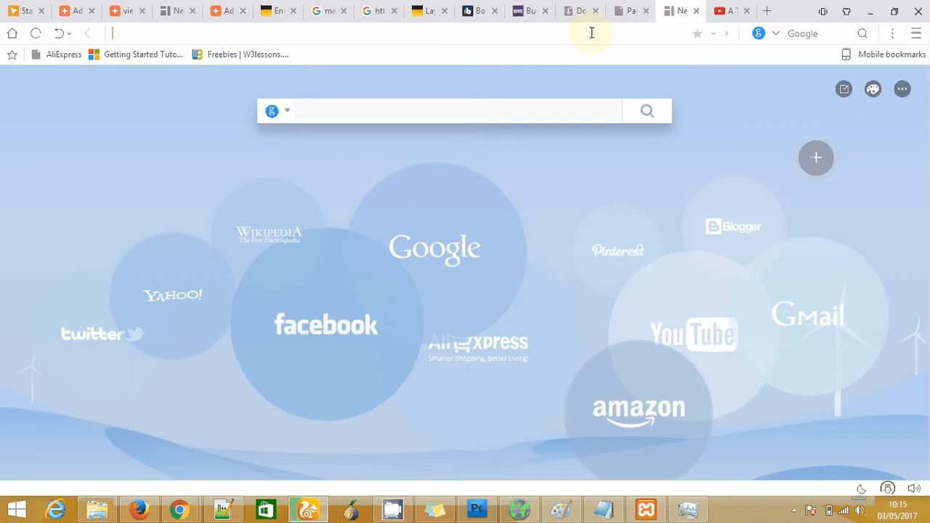
{"action": "type", "text": "jfhfoundation.org.ng/wp-admin"}
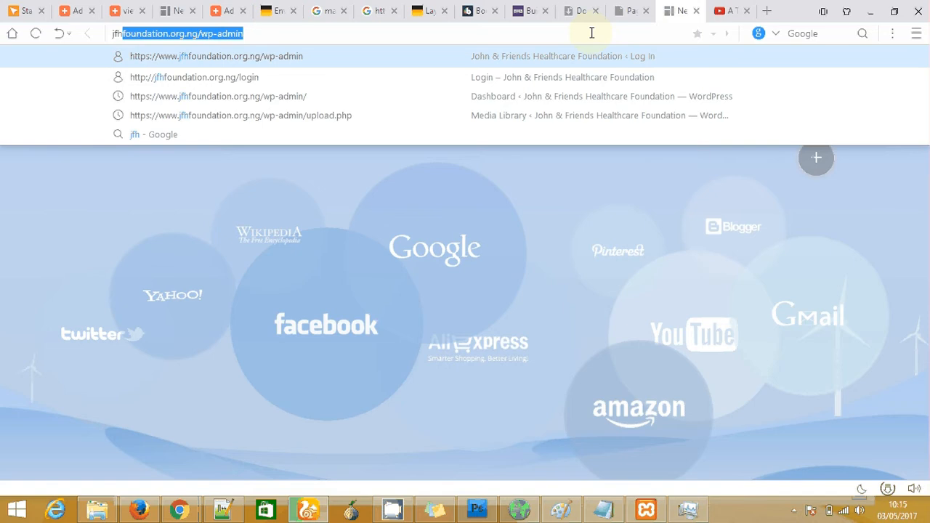
{"action": "key", "text": "Right"}
{"action": "key", "text": "BackSpace"}
{"action": "key", "text": "BackSpace"}
{"action": "key", "text": "BackSpace"}
{"action": "key", "text": "BackSpace"}
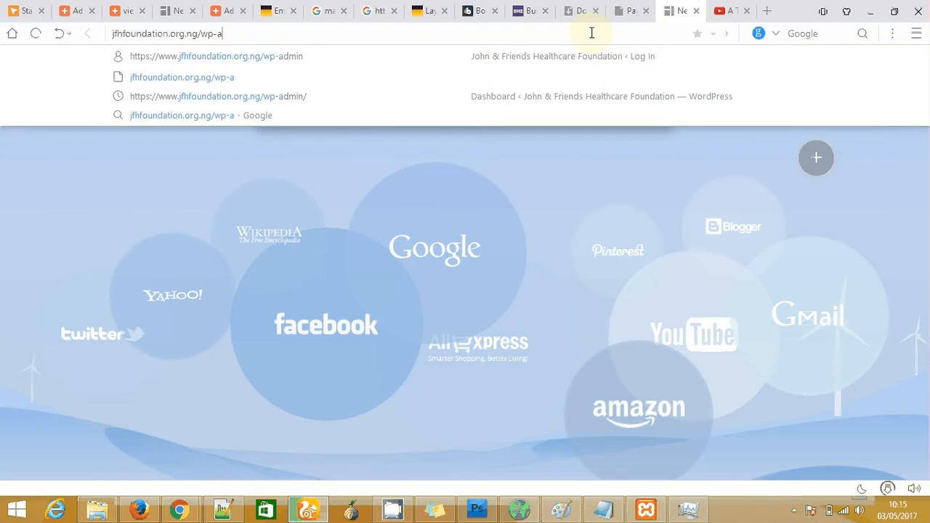
{"action": "key", "text": "Return"}
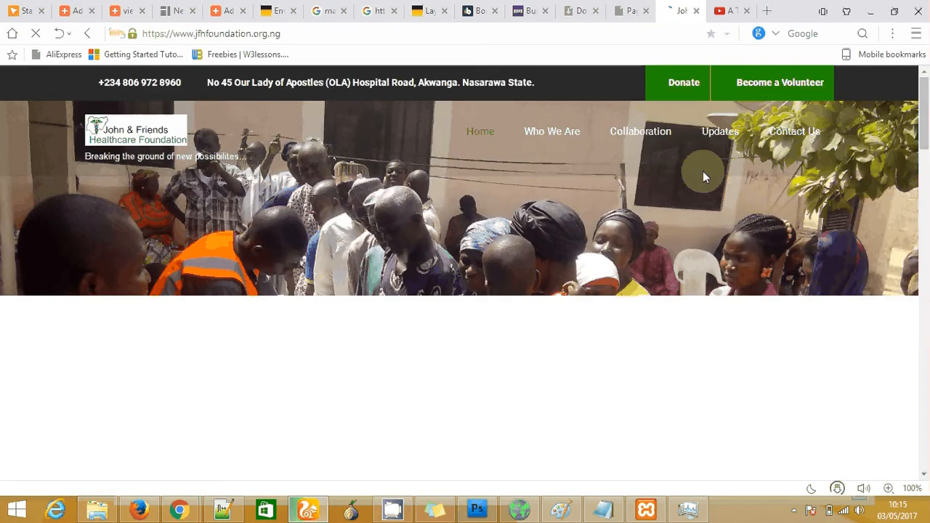
{"action": "mouse_move", "coordinate": [552, 137]}
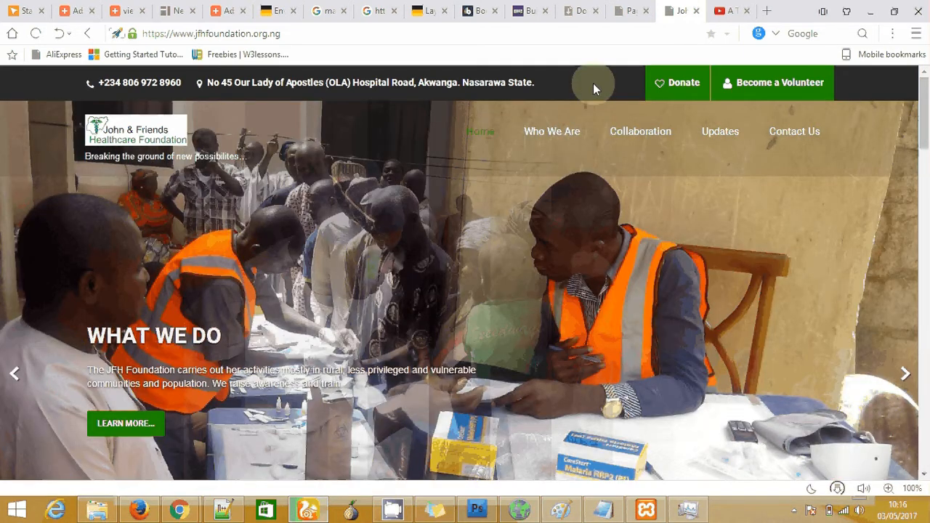
{"action": "left_click", "coordinate": [786, 237]}
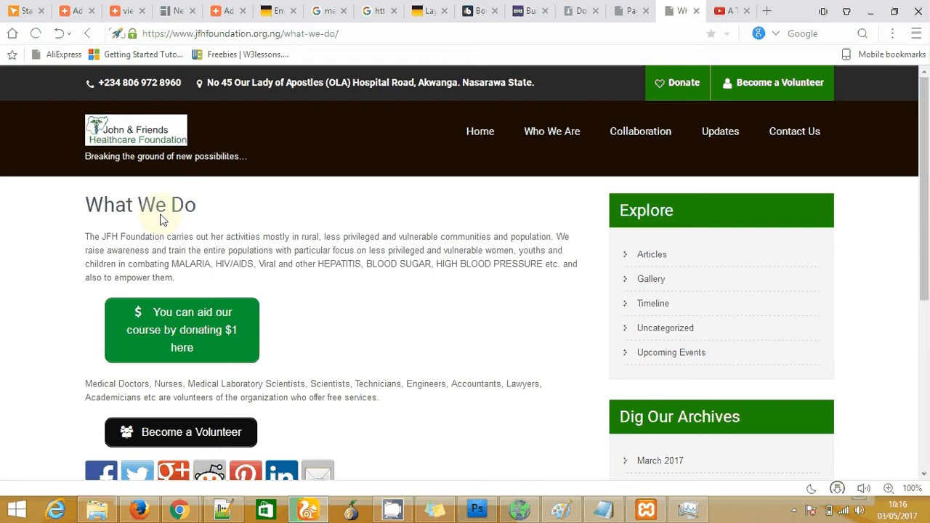
Check the live What We Do heading, then return to the admin Pages tab
{"action": "triple_click", "coordinate": [194, 211]}
{"action": "left_click", "coordinate": [370, 279]}
{"action": "mouse_move", "coordinate": [520, 131]}
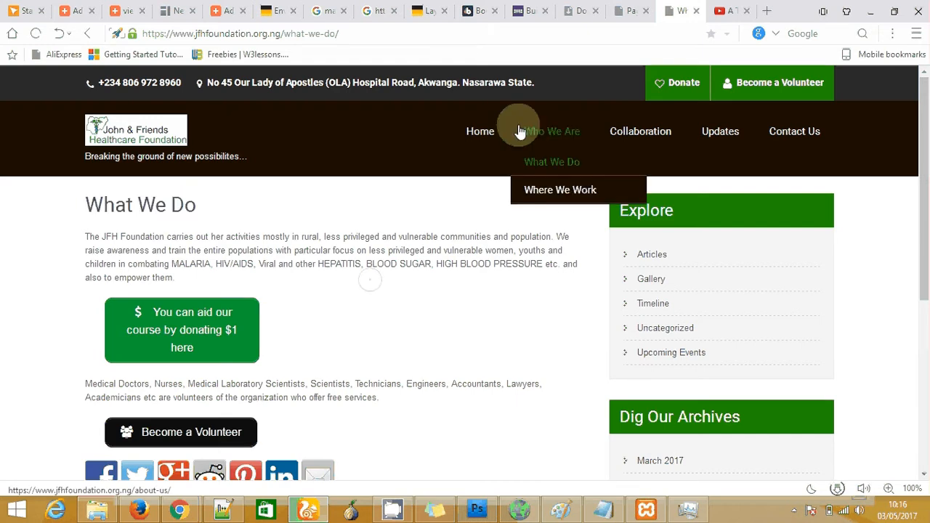
{"action": "left_click", "coordinate": [631, 11]}
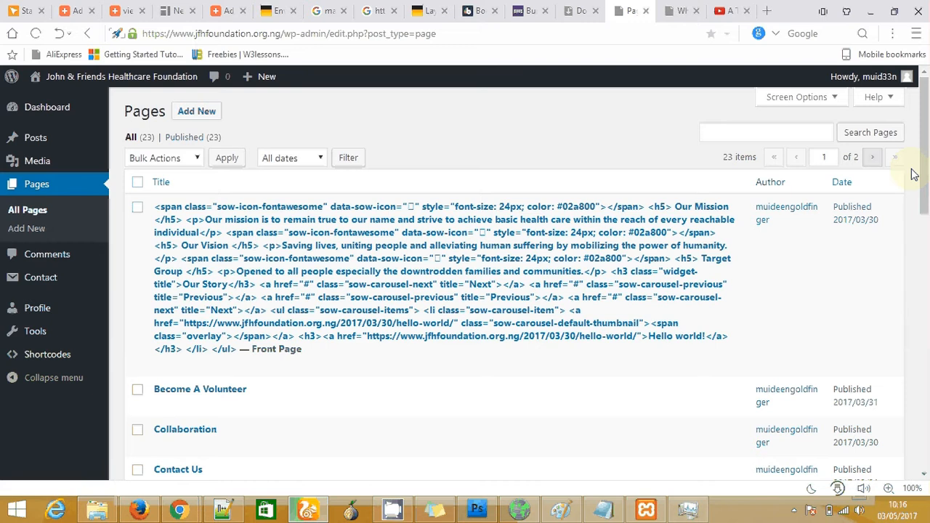
Open the What We Do page, found on page 2 of the Pages list, in the editor
{"action": "scroll", "coordinate": [925, 163], "scroll_direction": "down", "scroll_amount": 1}
{"action": "left_click_drag", "start_coordinate": [925, 163], "coordinate": [928, 395]}
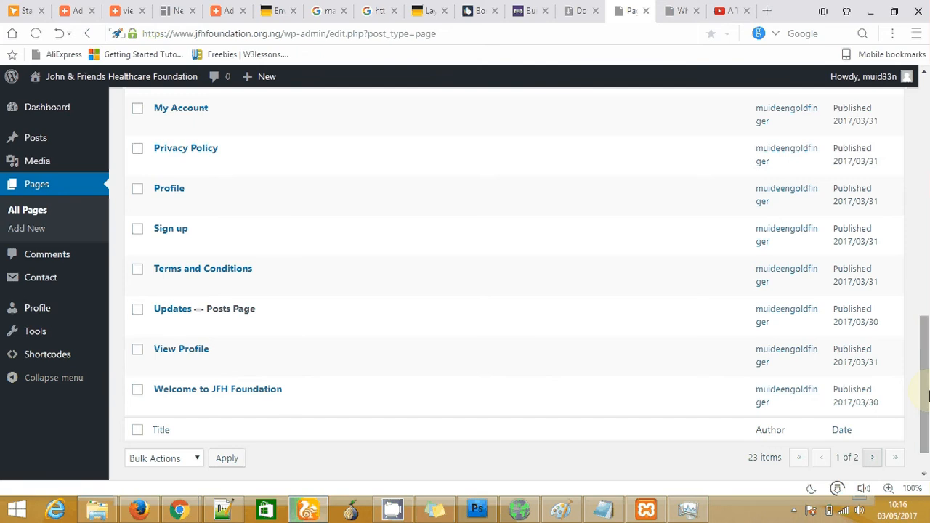
{"action": "left_click", "coordinate": [872, 458]}
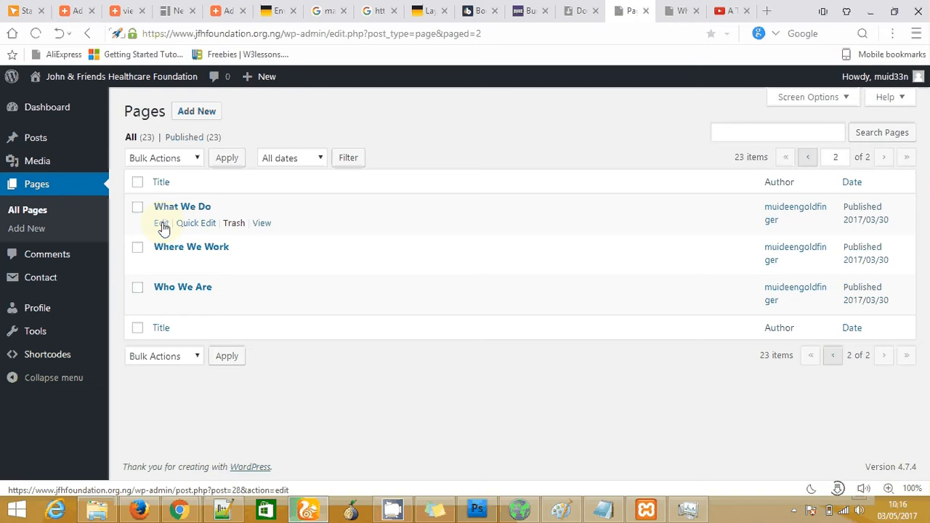
{"action": "left_click", "coordinate": [163, 227]}
{"action": "left_click", "coordinate": [161, 224]}
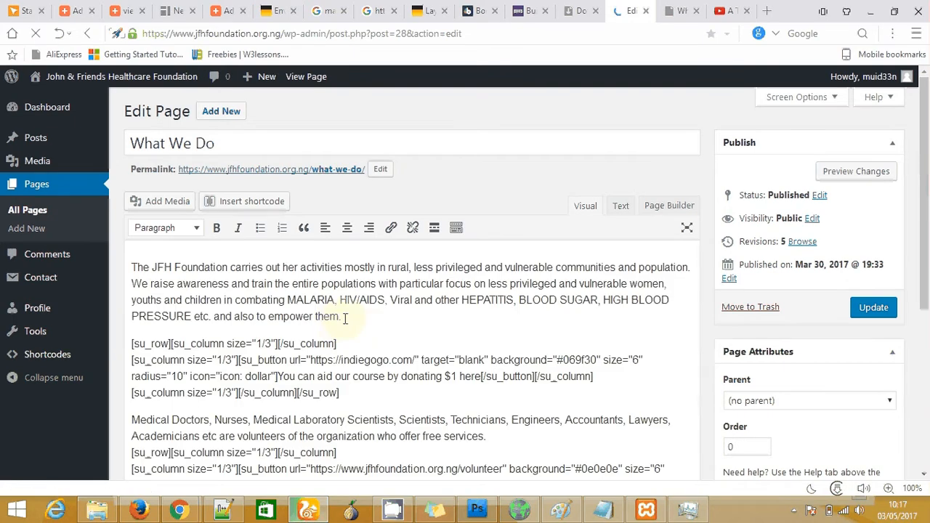
Select the word HEPATITIS in the first paragraph and open a new blank browser tab
{"action": "left_click", "coordinate": [345, 318]}
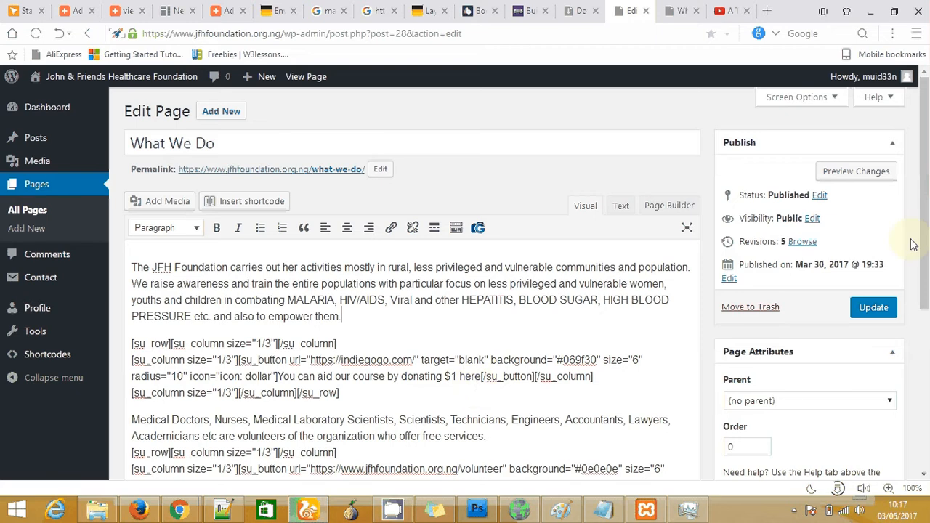
{"action": "scroll", "coordinate": [928, 301], "scroll_direction": "down", "scroll_amount": 1}
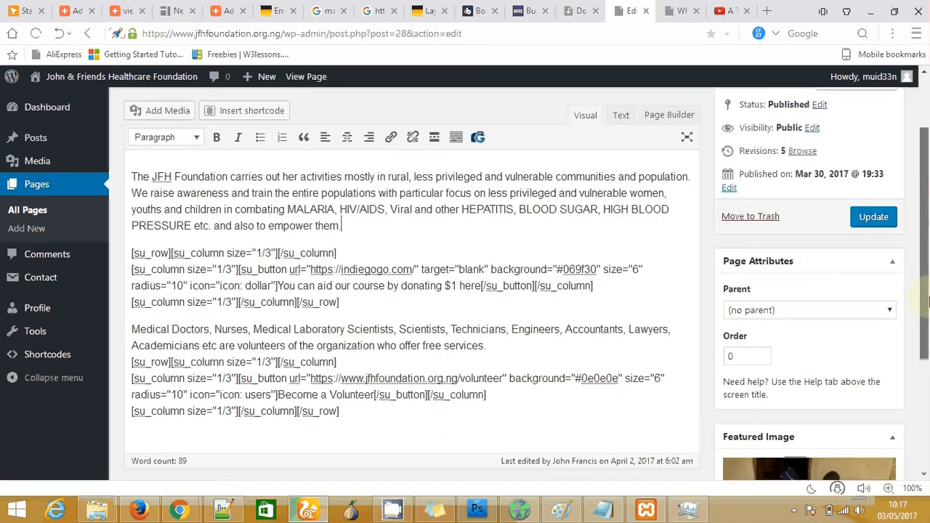
{"action": "scroll", "coordinate": [928, 265], "scroll_direction": "up", "scroll_amount": 1}
{"action": "scroll", "coordinate": [928, 229], "scroll_direction": "up", "scroll_amount": 1}
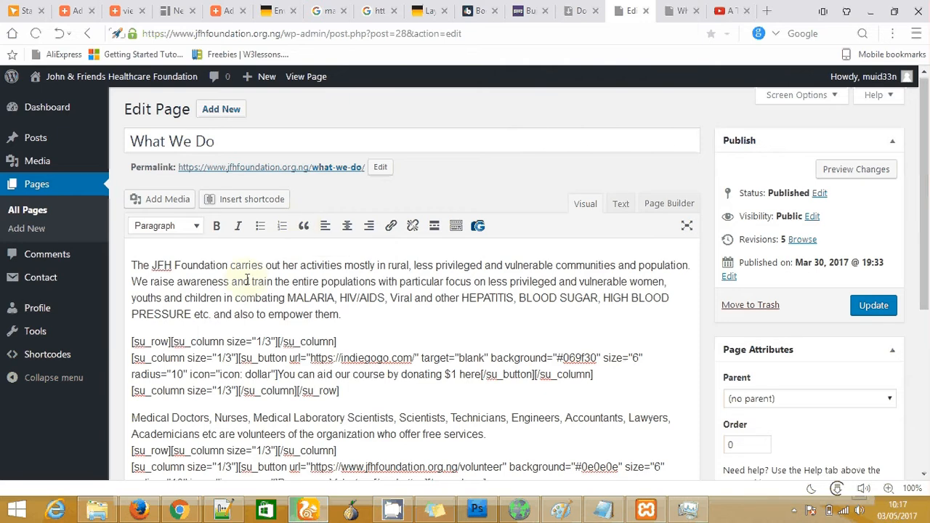
{"action": "left_click_drag", "start_coordinate": [131, 265], "coordinate": [356, 313]}
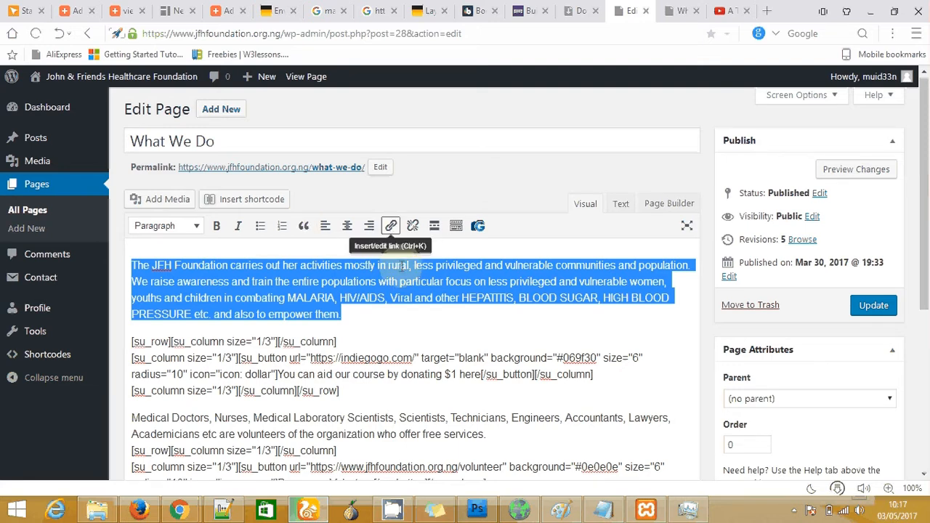
{"action": "left_click", "coordinate": [466, 300]}
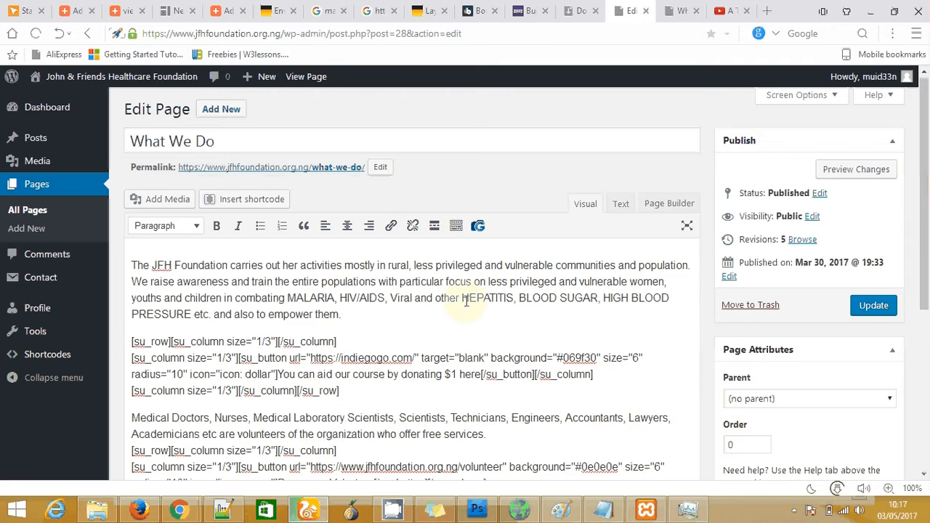
{"action": "left_click_drag", "start_coordinate": [466, 300], "coordinate": [513, 298]}
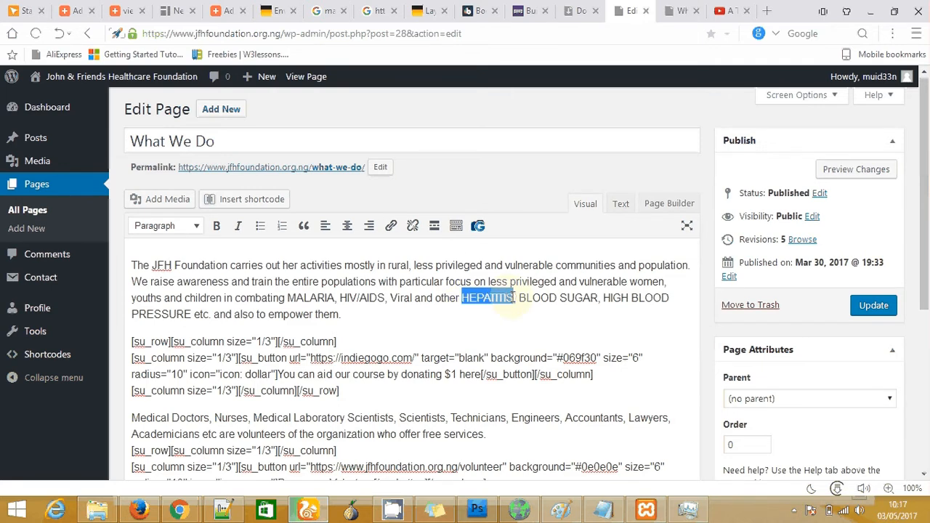
{"action": "left_click", "coordinate": [768, 11]}
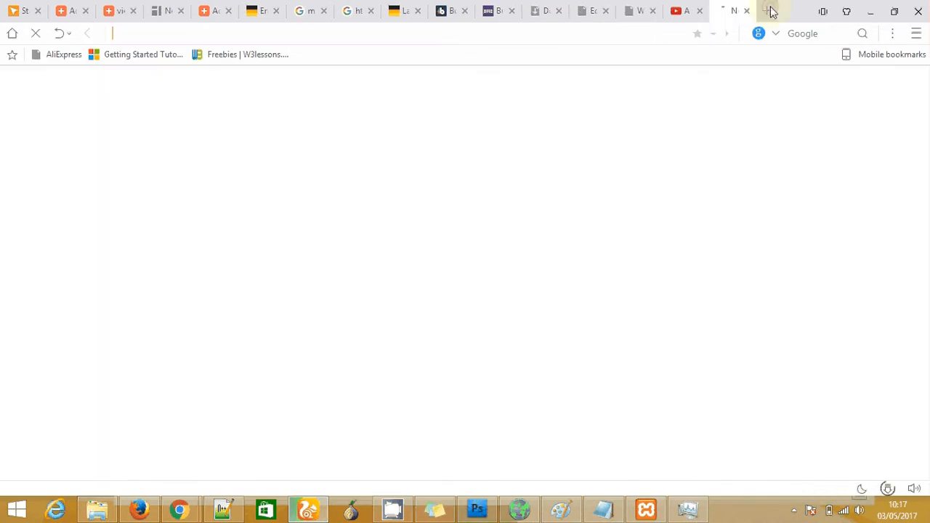
Load wikipedia.org and search it for hepatitis
{"action": "type", "text": "wikire"}
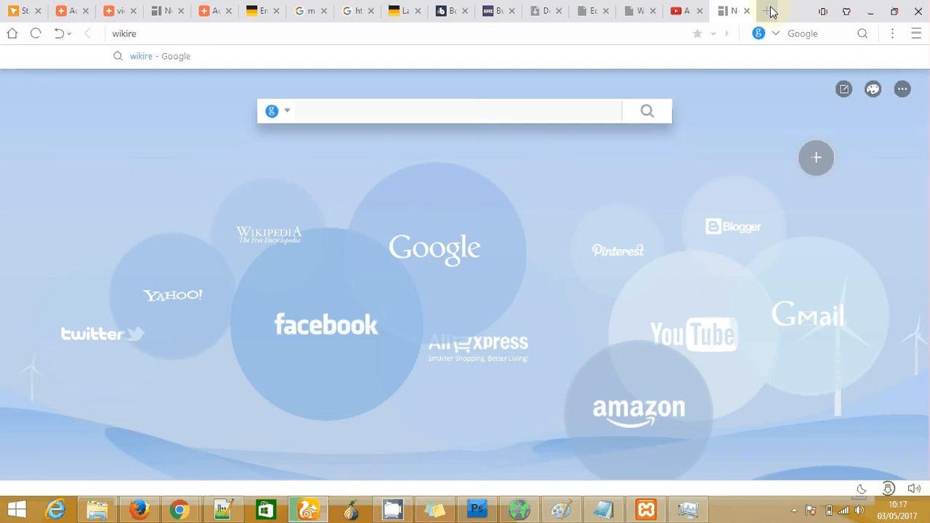
{"action": "key", "text": "BackSpace"}
{"action": "key", "text": "BackSpace"}
{"action": "type", "text": "pr"}
{"action": "key", "text": "BackSpace"}
{"action": "type", "text": "edia.org"}
{"action": "key", "text": "Return"}
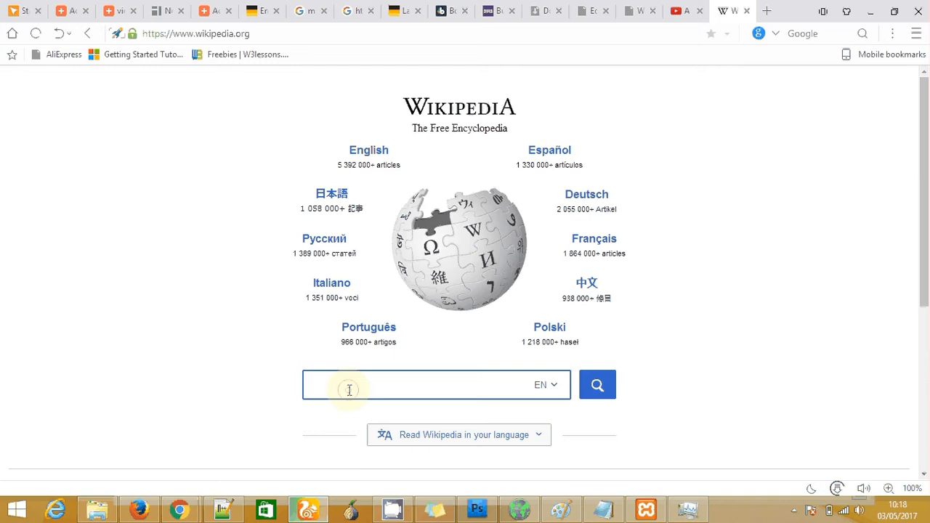
{"action": "type", "text": "hepatits"}
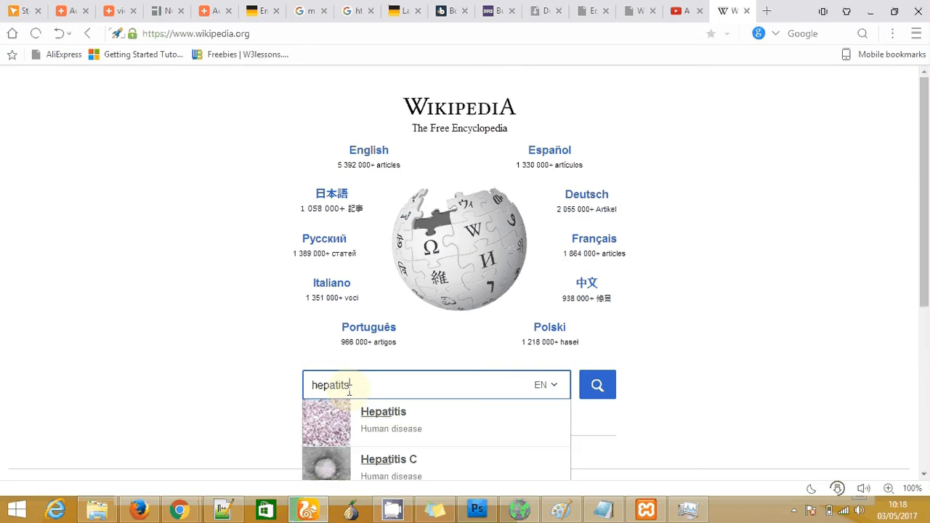
{"action": "key", "text": "Return"}
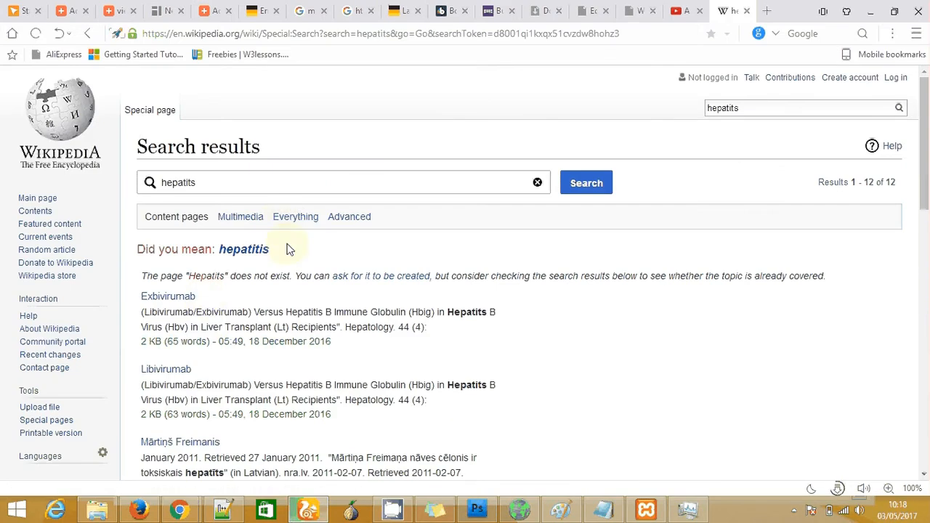
Open the Hepatitis article and copy its full web address
{"action": "left_click", "coordinate": [256, 251]}
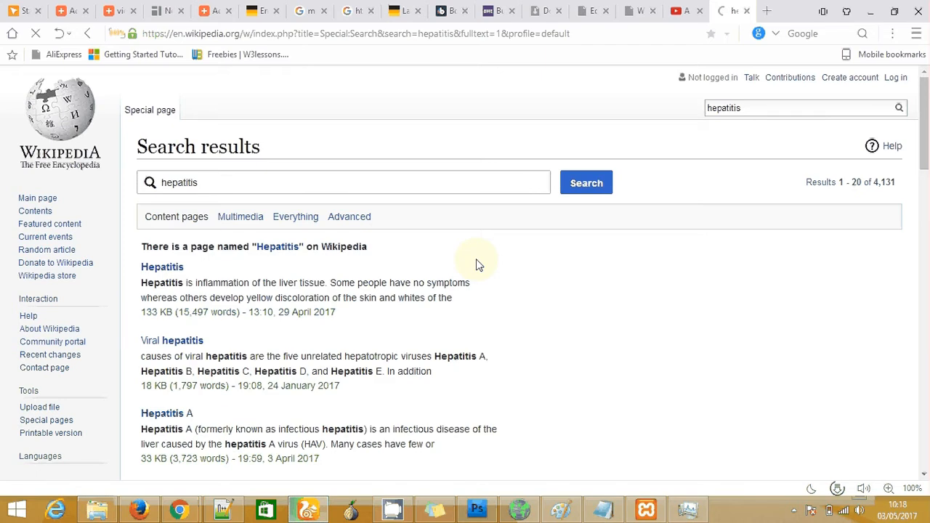
{"action": "left_click", "coordinate": [172, 270]}
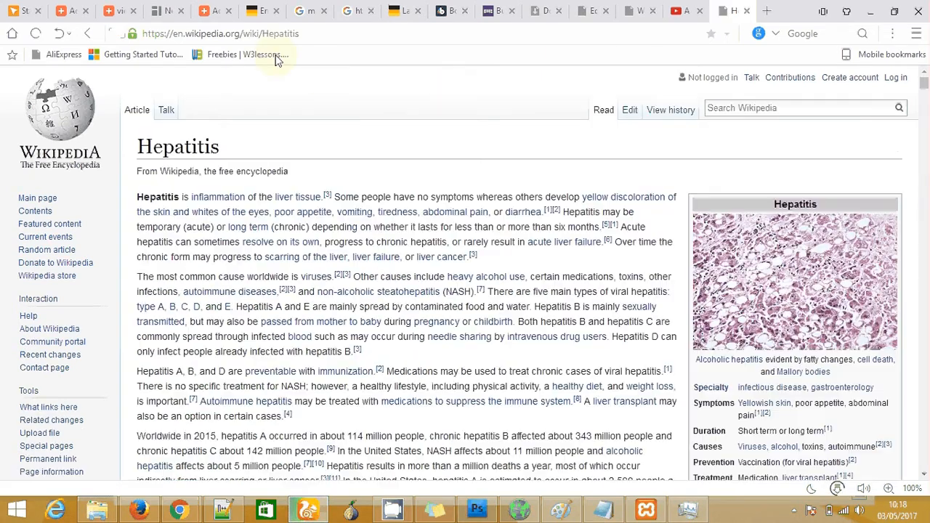
{"action": "left_click", "coordinate": [305, 34]}
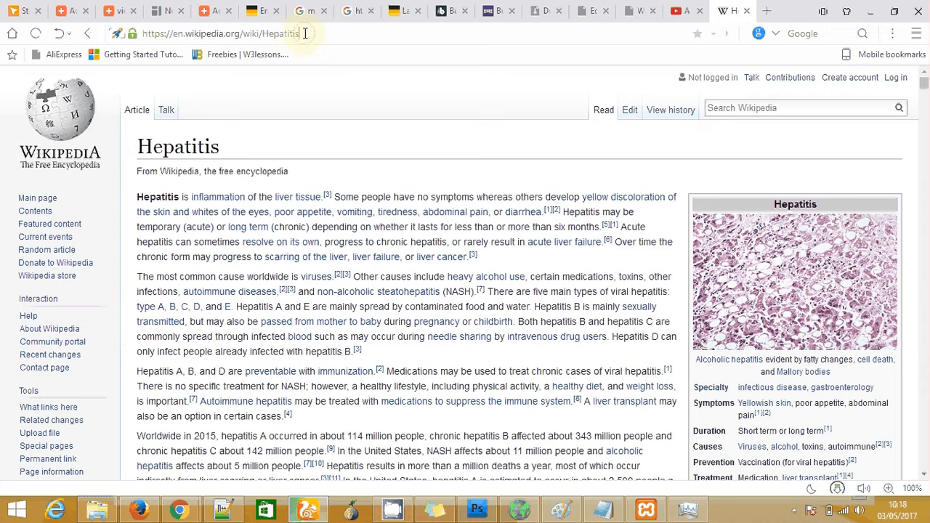
{"action": "key", "text": "ctrl+a"}
{"action": "key", "text": "ctrl+c"}
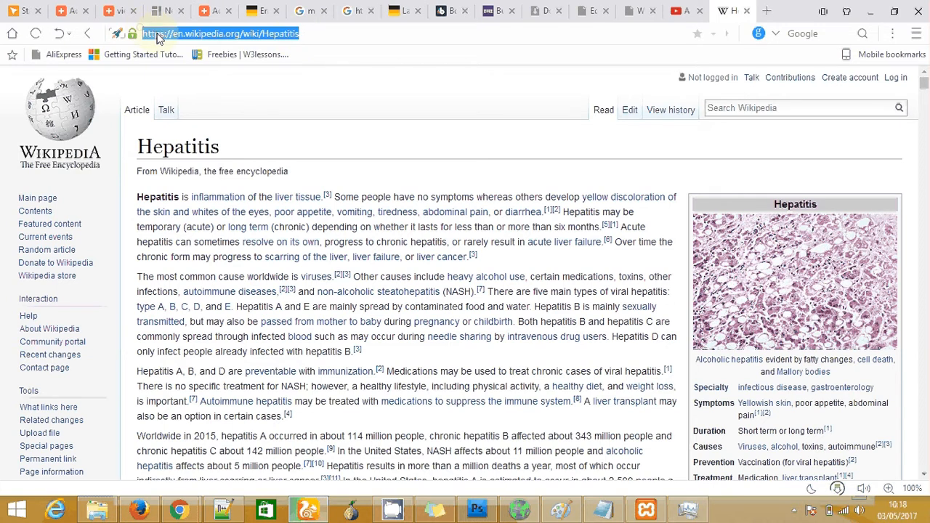
{"action": "right_click", "coordinate": [157, 37]}
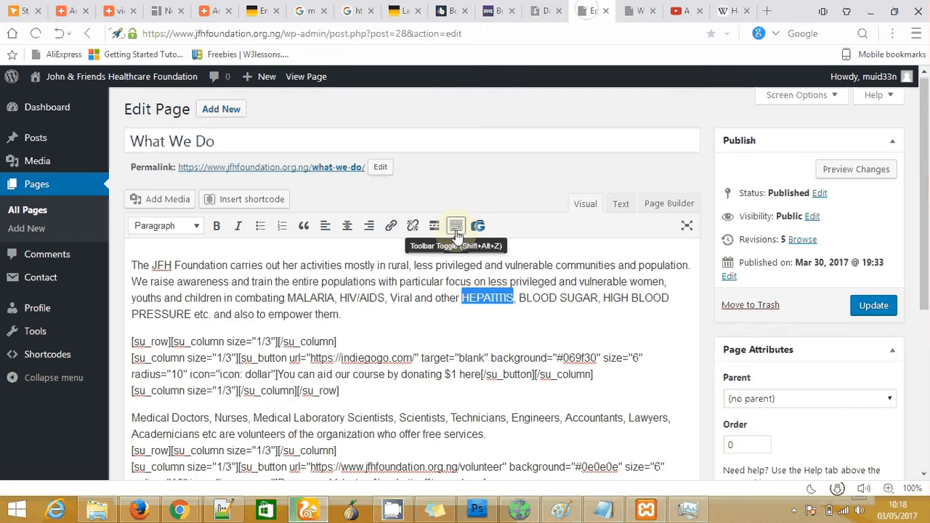
Link HEPATITIS to the pasted Wikipedia Hepatitis URL, set to open in a new tab
{"action": "left_click", "coordinate": [512, 297]}
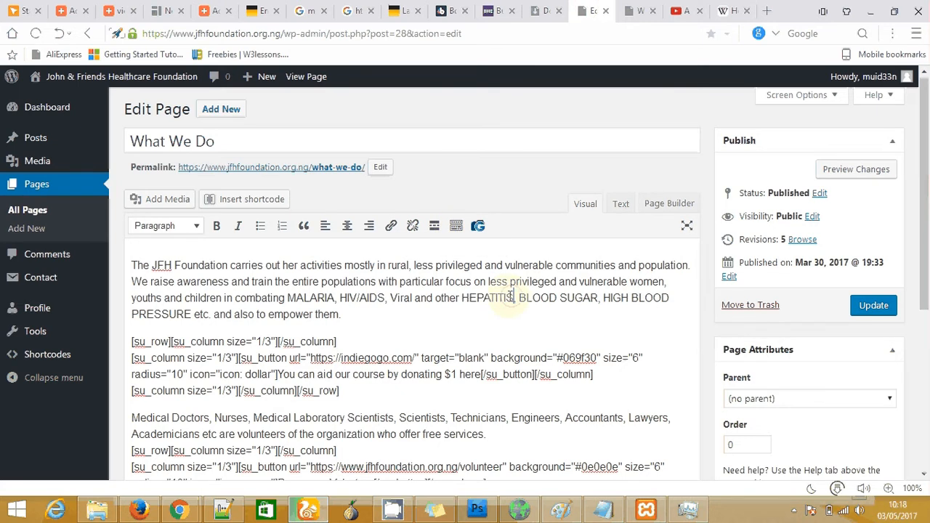
{"action": "left_click_drag", "start_coordinate": [512, 297], "coordinate": [462, 298]}
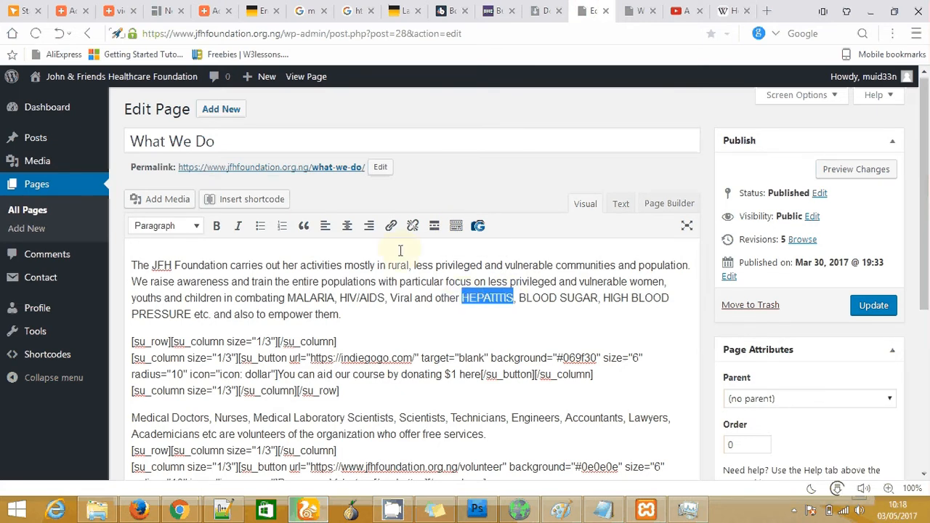
{"action": "left_click", "coordinate": [390, 228]}
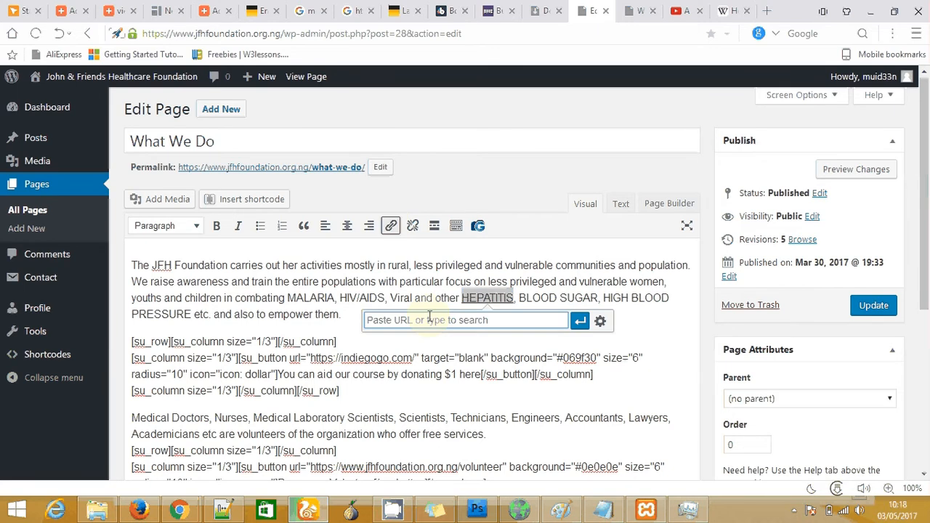
{"action": "right_click", "coordinate": [404, 319]}
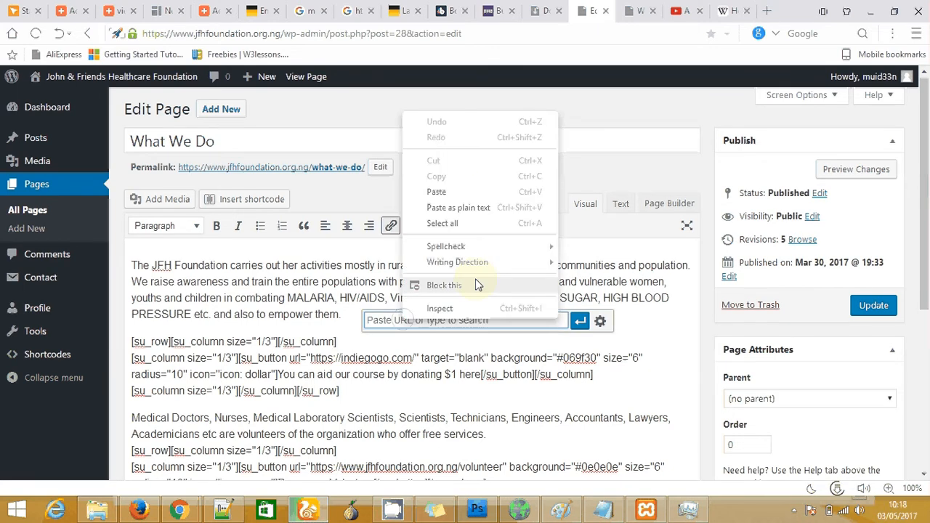
{"action": "left_click", "coordinate": [436, 192]}
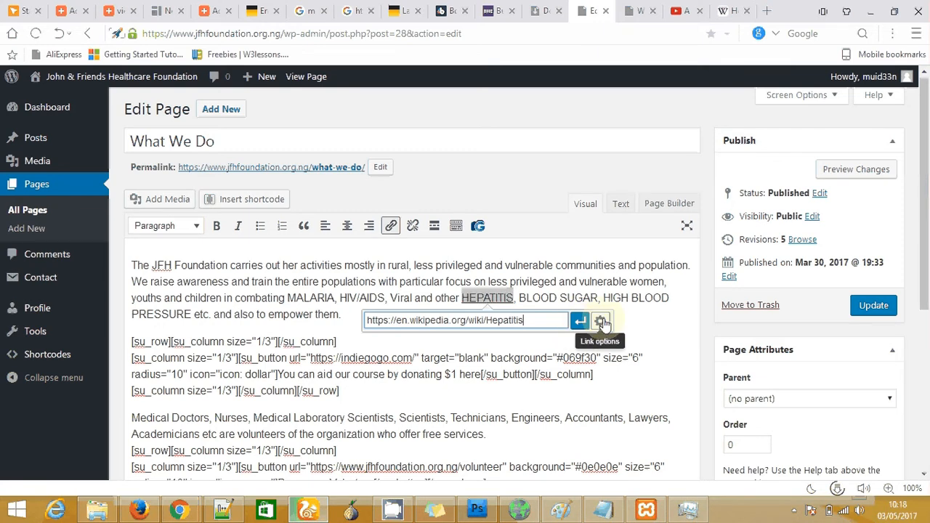
{"action": "left_click", "coordinate": [601, 322]}
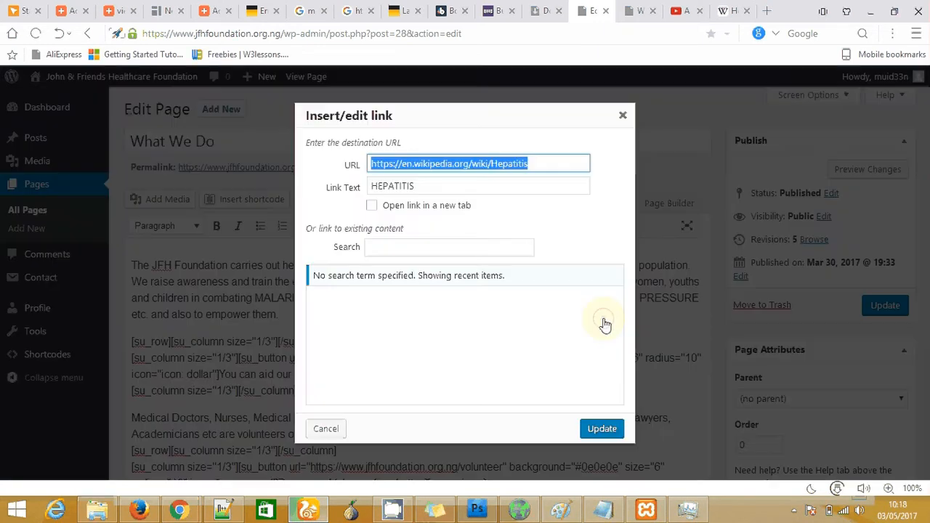
{"action": "left_click", "coordinate": [372, 207]}
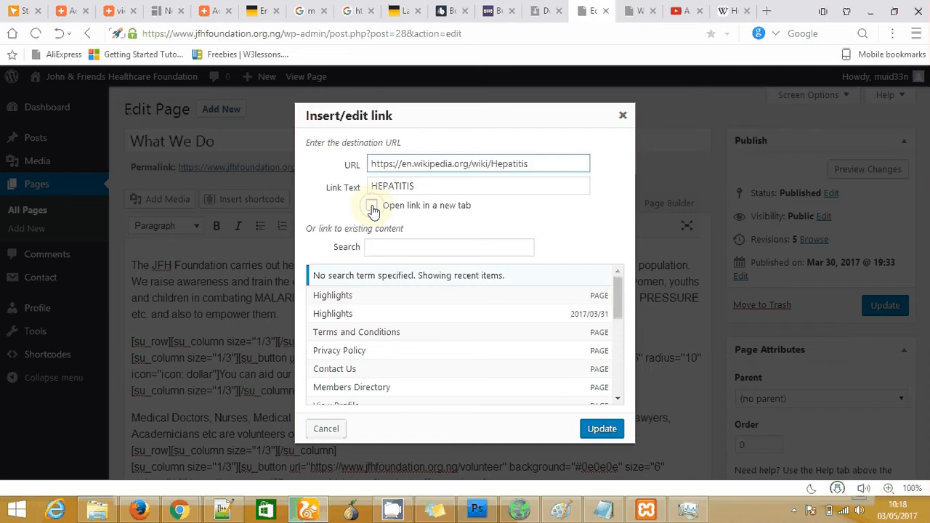
{"action": "left_click", "coordinate": [372, 207]}
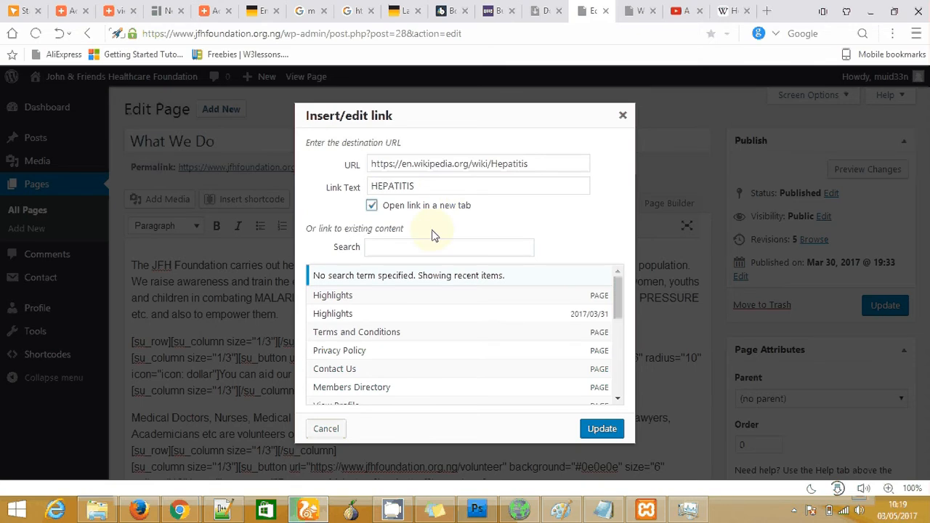
{"action": "left_click", "coordinate": [603, 429]}
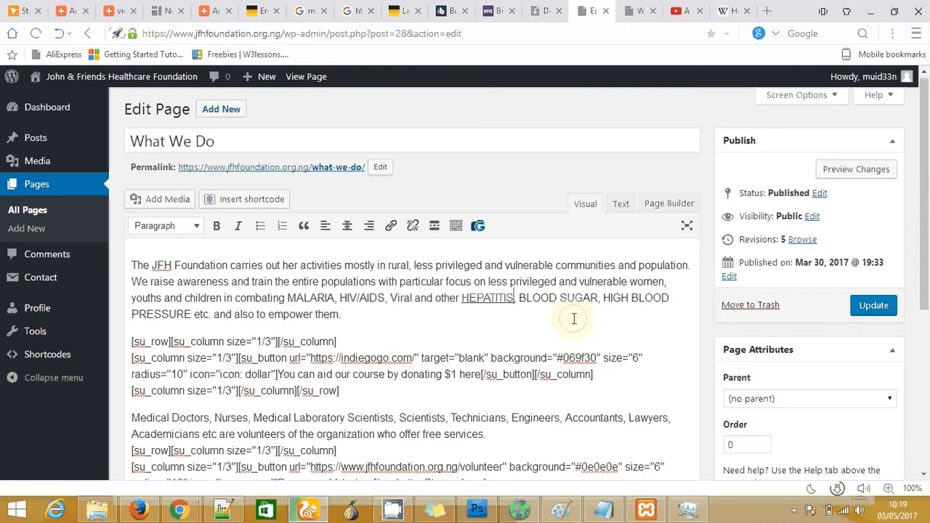
Review the paragraph text and button shortcodes, then Update the What We Do page
{"action": "left_click", "coordinate": [574, 318]}
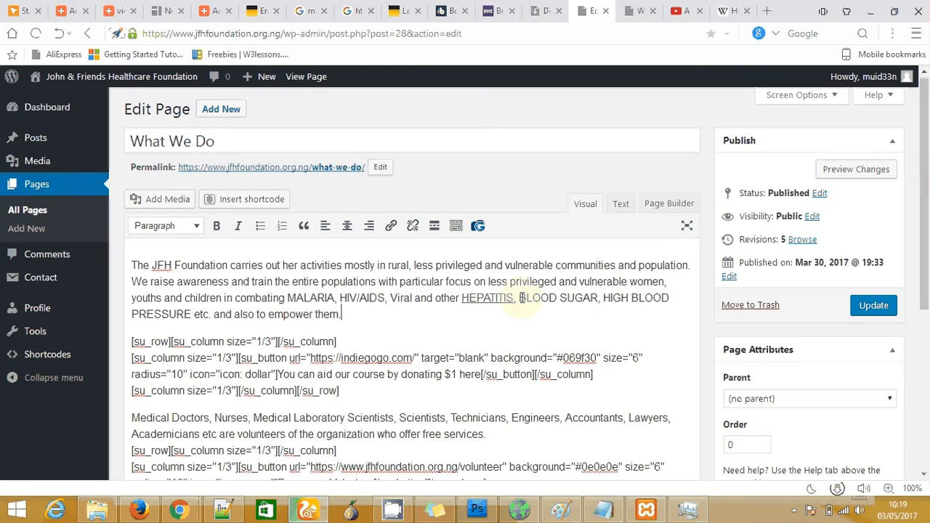
{"action": "left_click_drag", "start_coordinate": [520, 298], "coordinate": [598, 297]}
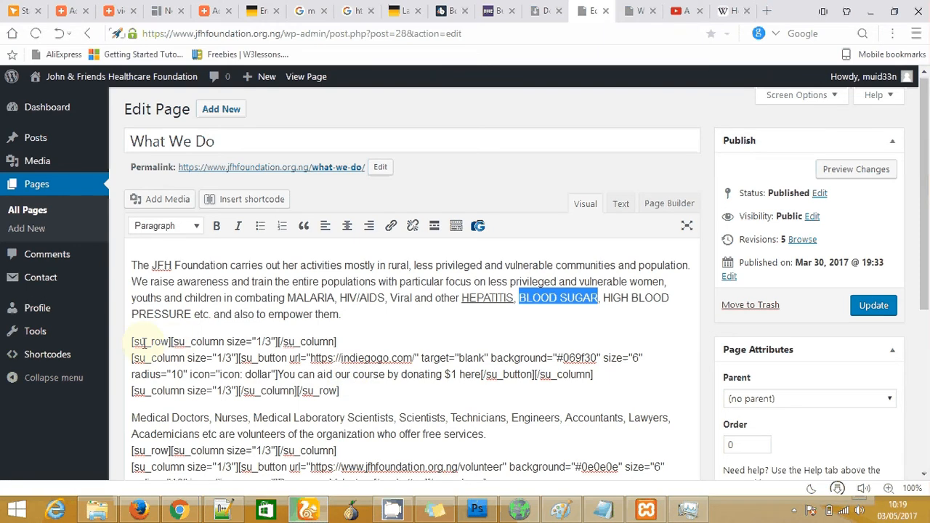
{"action": "left_click_drag", "start_coordinate": [144, 342], "coordinate": [336, 341]}
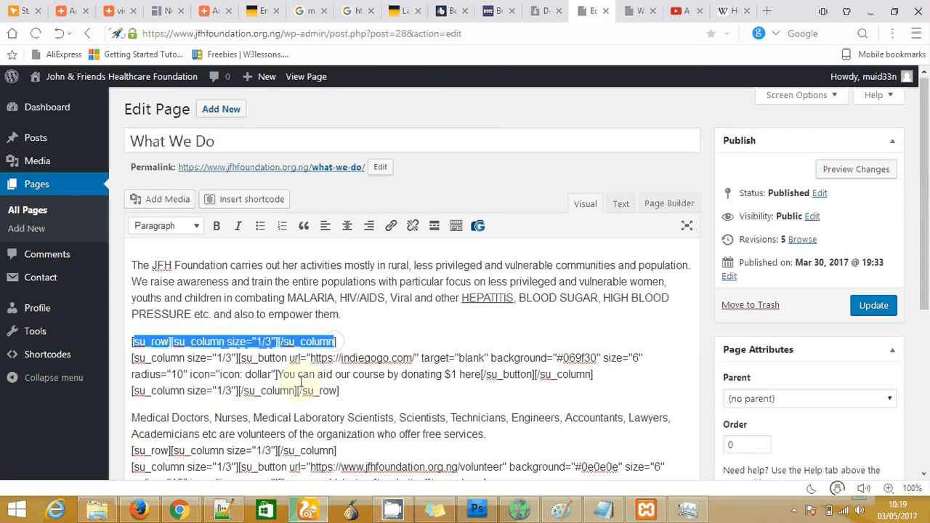
{"action": "left_click", "coordinate": [287, 359]}
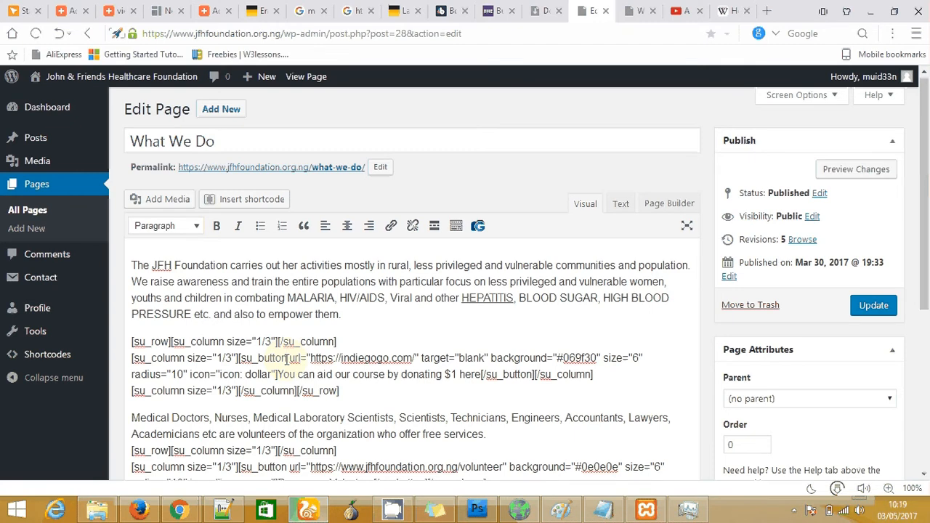
{"action": "left_click_drag", "start_coordinate": [277, 374], "coordinate": [479, 380]}
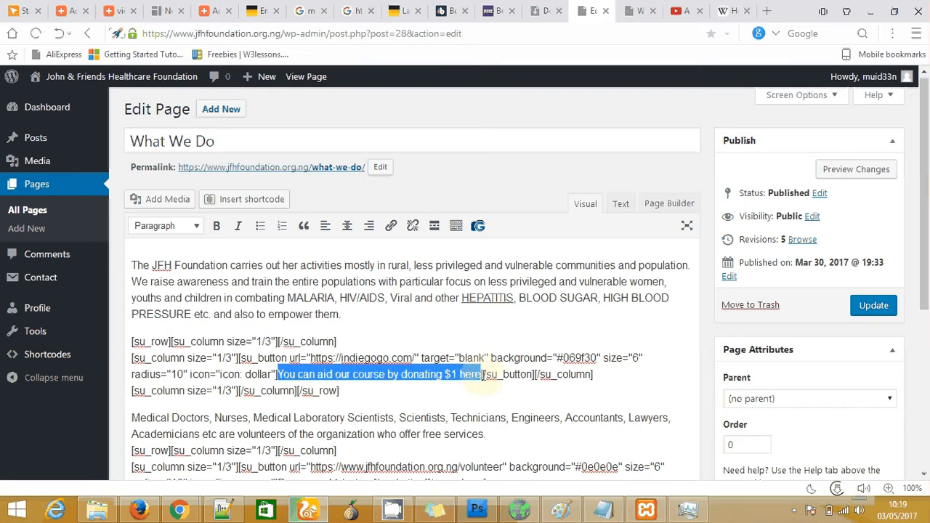
{"action": "left_click", "coordinate": [484, 374]}
{"action": "left_click_drag", "start_coordinate": [503, 374], "coordinate": [546, 374]}
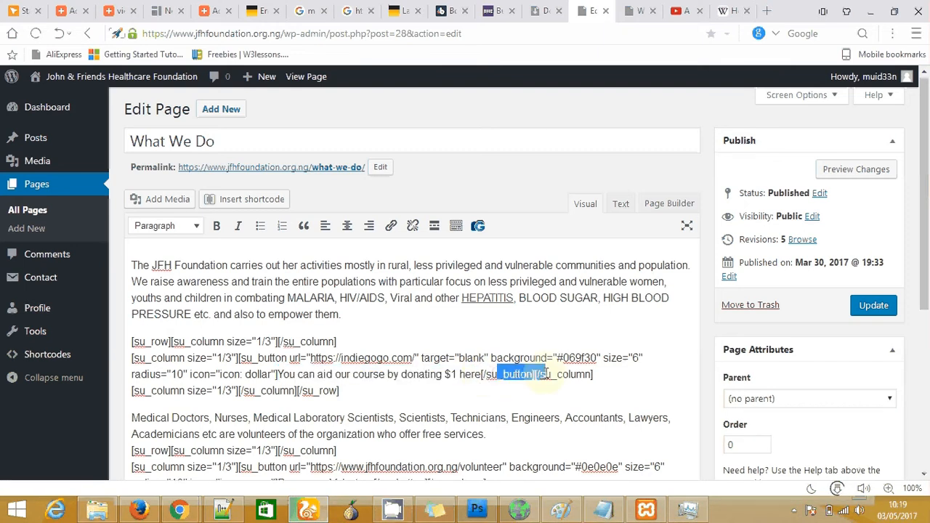
{"action": "left_click", "coordinate": [547, 394]}
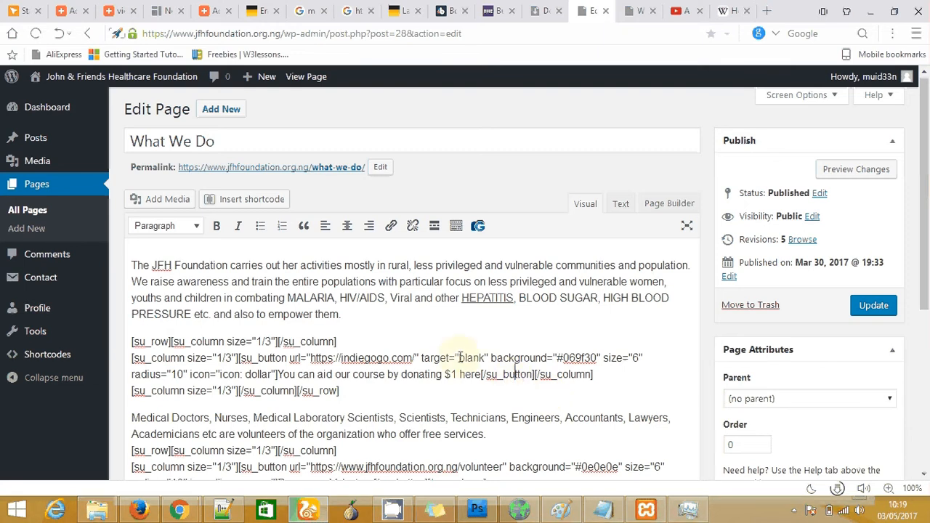
{"action": "left_click", "coordinate": [872, 306]}
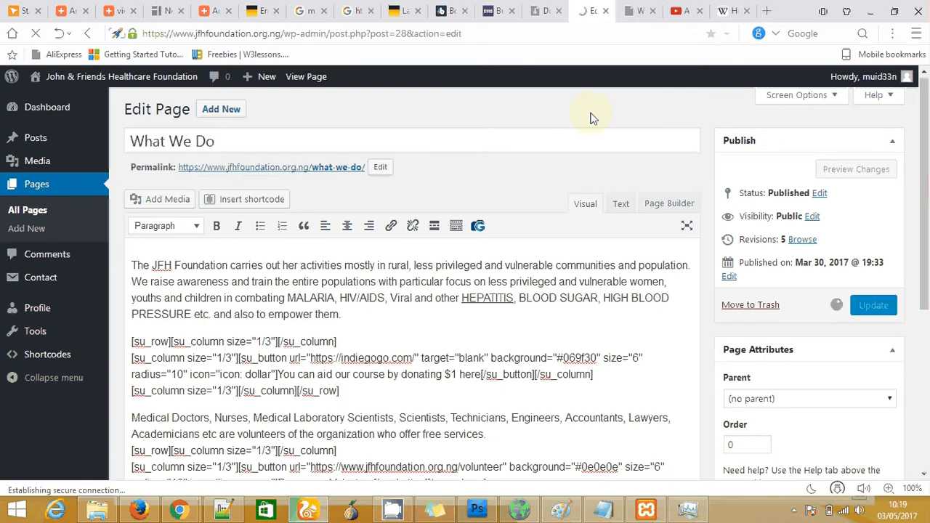
Reload the live What We Do page and verify HEPATITIS opens Wikipedia's Hepatitis article
{"action": "left_click", "coordinate": [634, 12]}
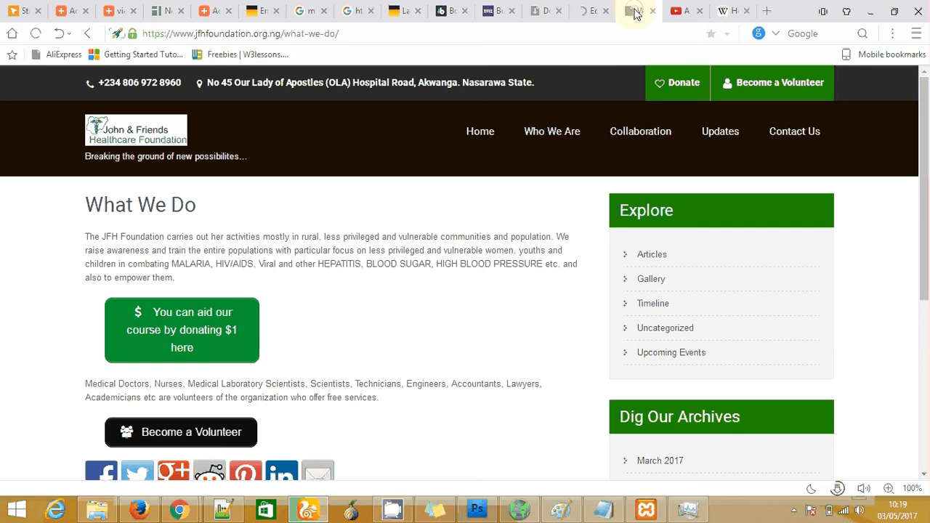
{"action": "right_click", "coordinate": [634, 13]}
{"action": "left_click", "coordinate": [663, 19]}
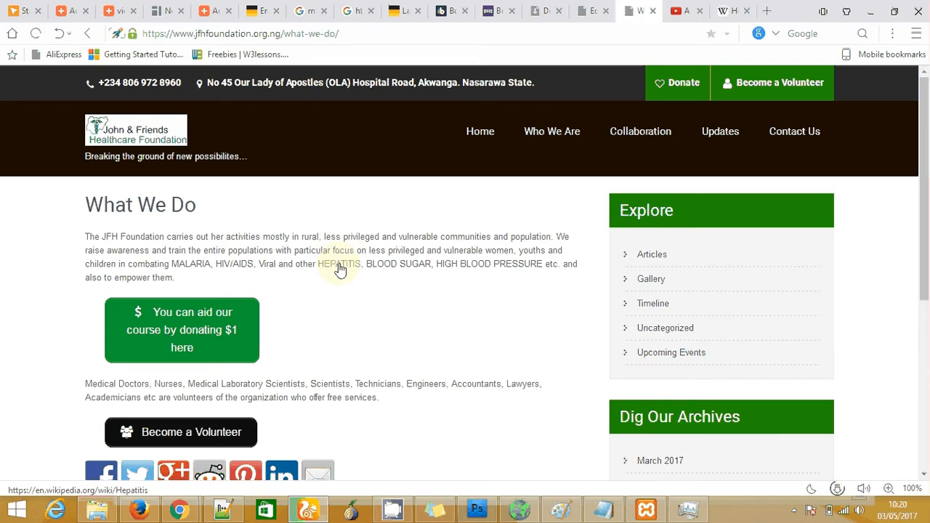
{"action": "left_click", "coordinate": [339, 266]}
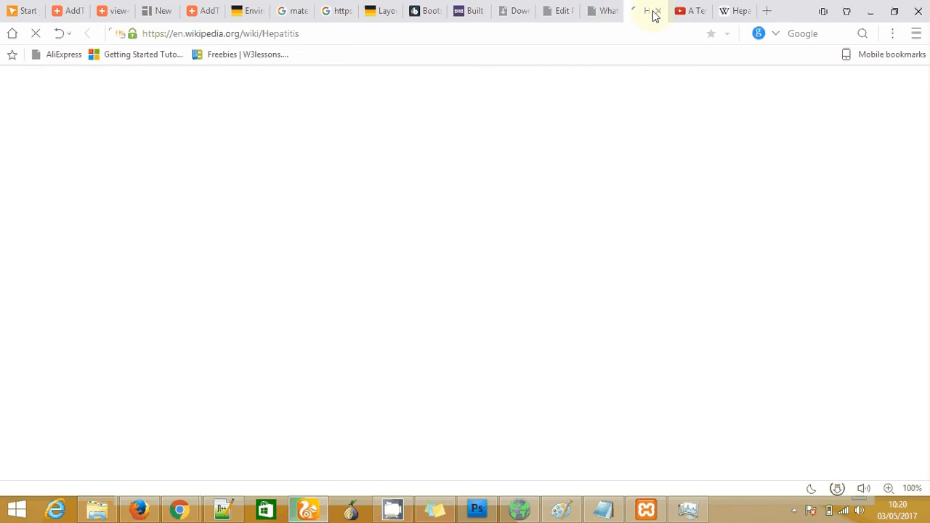
{"action": "left_click", "coordinate": [604, 13]}
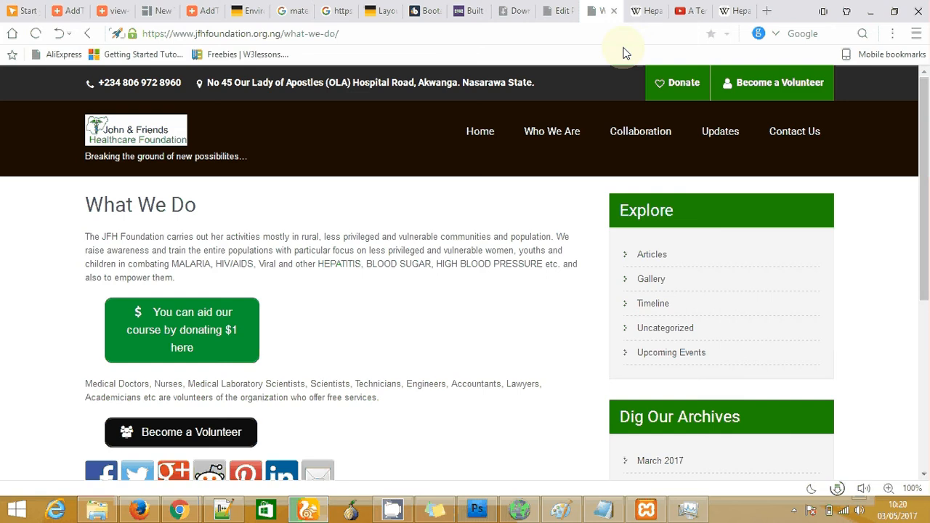
{"action": "left_click", "coordinate": [647, 13]}
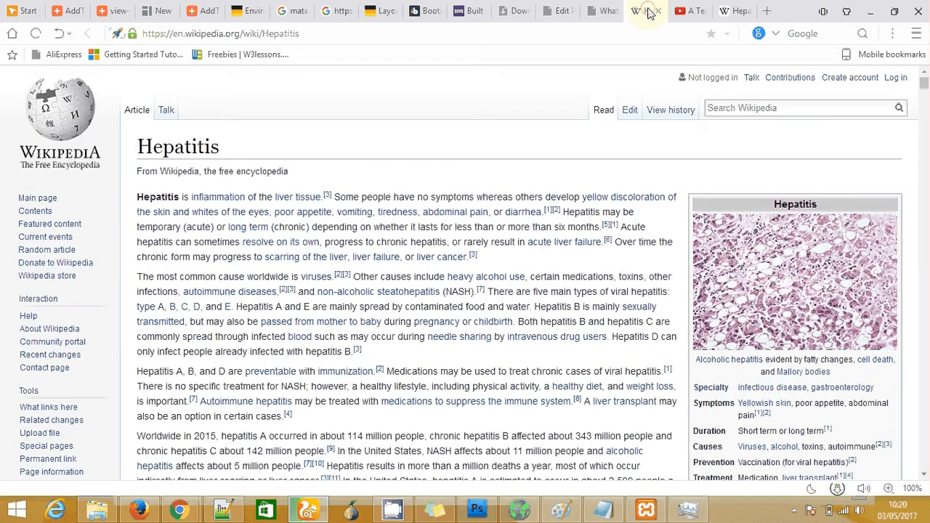
{"action": "left_click", "coordinate": [563, 11]}
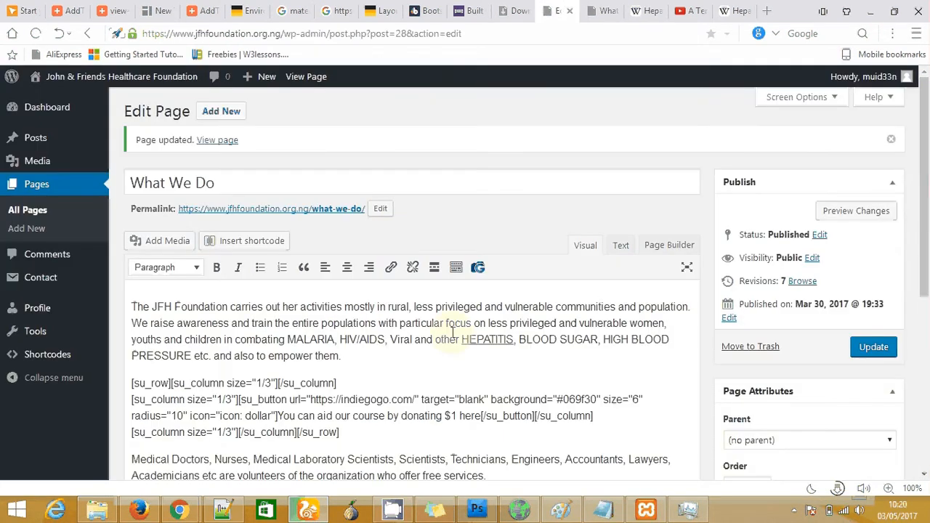
Recheck the HEPATITIS link in the What We Do editor
{"action": "left_click_drag", "start_coordinate": [462, 341], "coordinate": [513, 339]}
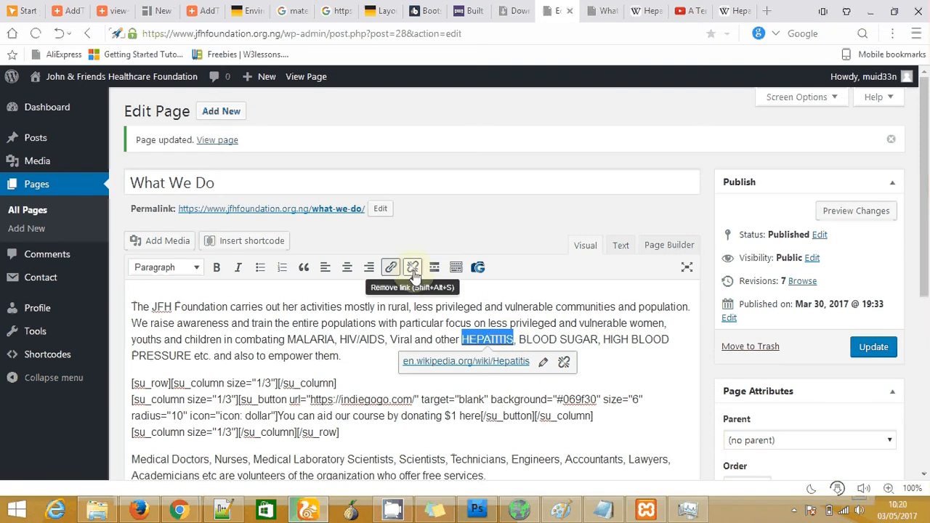
{"action": "left_click", "coordinate": [357, 358]}
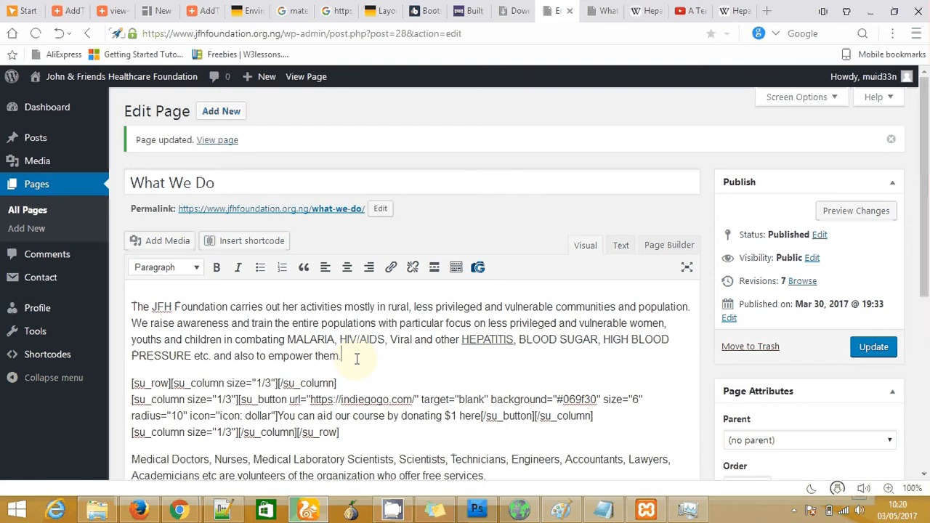
{"action": "left_click_drag", "start_coordinate": [925, 202], "coordinate": [927, 365]}
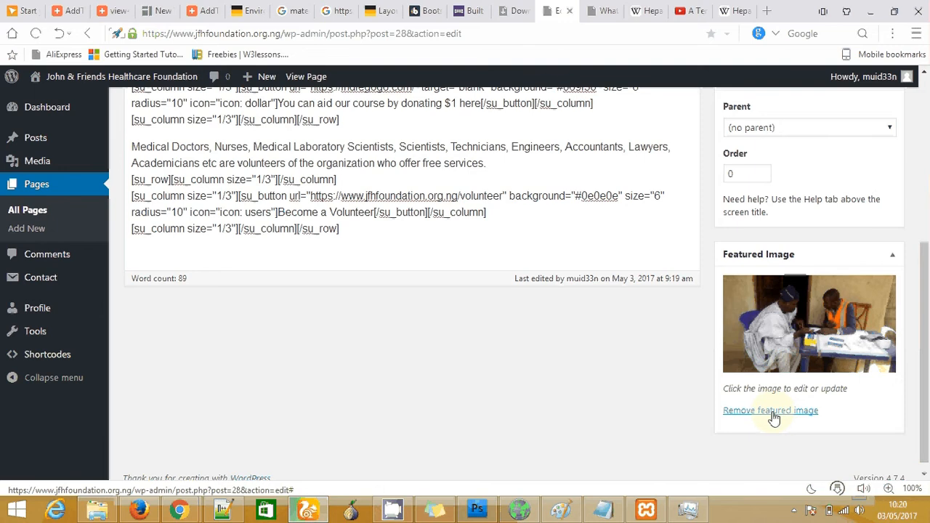
Open the Featured Image picker's Upload Files view, close it, then go to Comments
{"action": "left_click", "coordinate": [797, 336]}
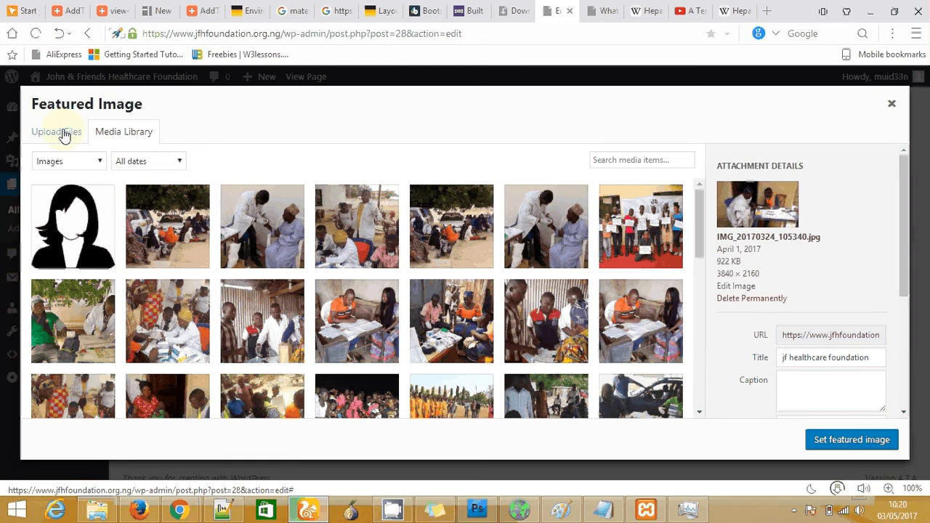
{"action": "left_click", "coordinate": [64, 136]}
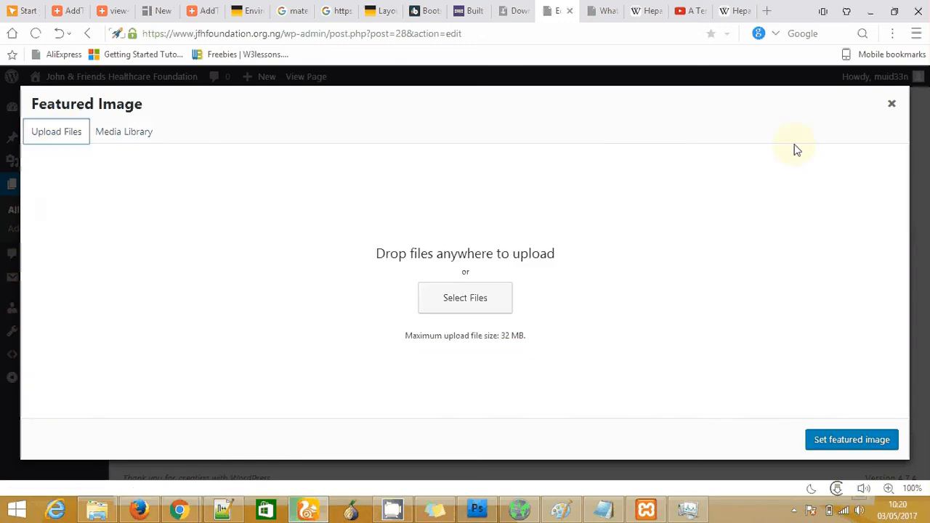
{"action": "left_click", "coordinate": [893, 106]}
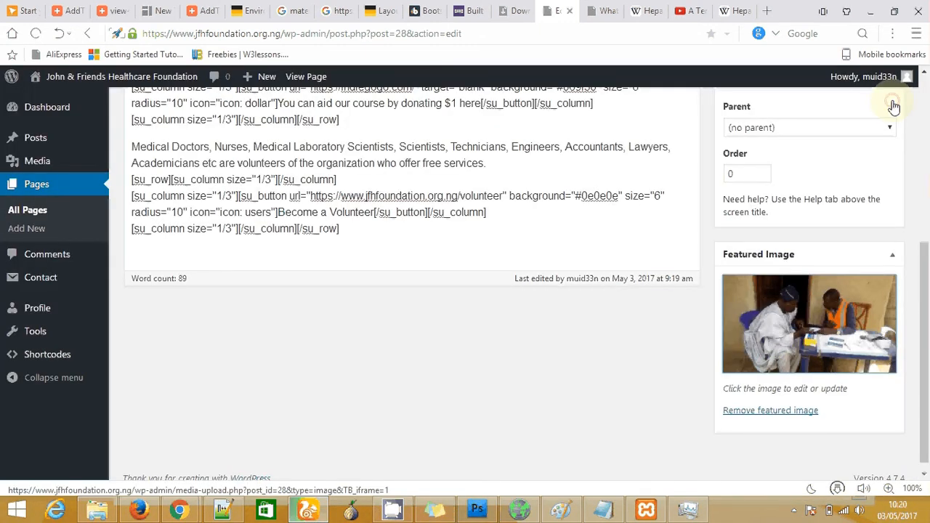
{"action": "left_click_drag", "start_coordinate": [928, 336], "coordinate": [600, 193]}
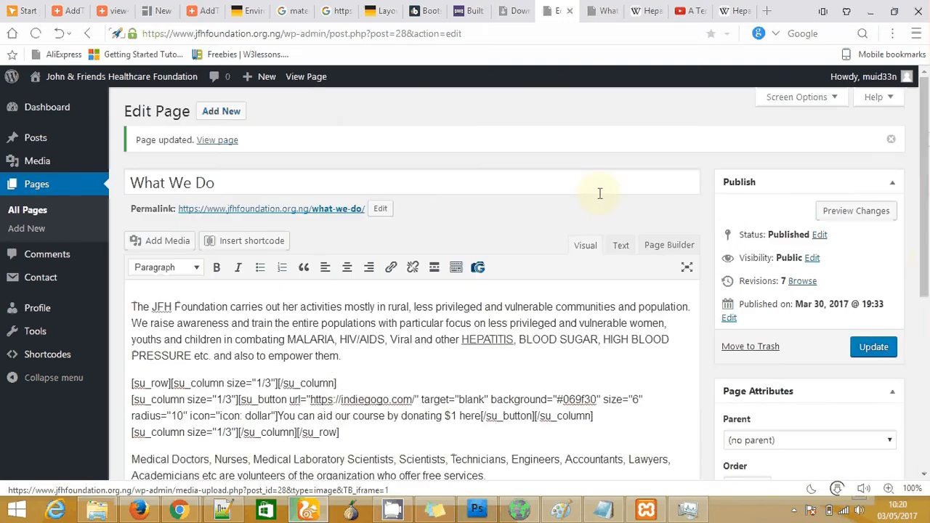
{"action": "left_click", "coordinate": [61, 261]}
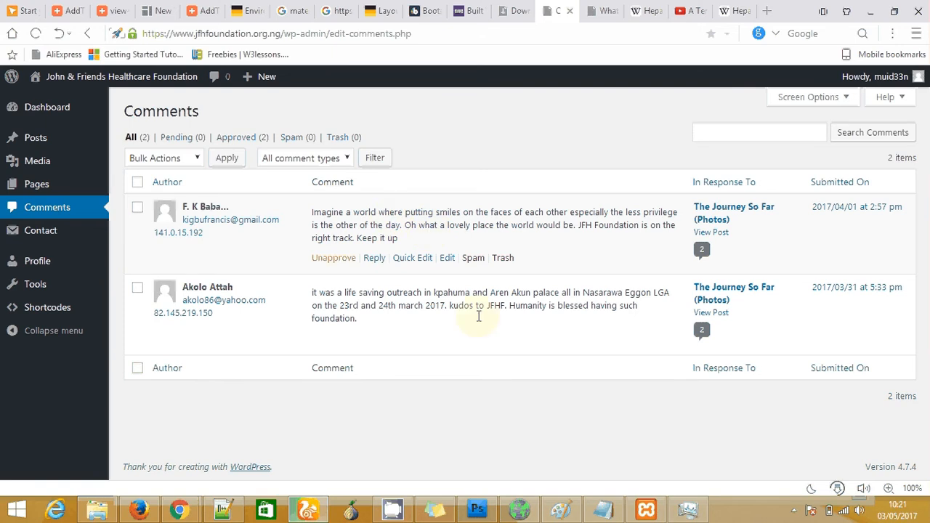
Review the contact forms list, then try the email and Subject fields on the live Contact Us page
{"action": "left_click", "coordinate": [53, 233]}
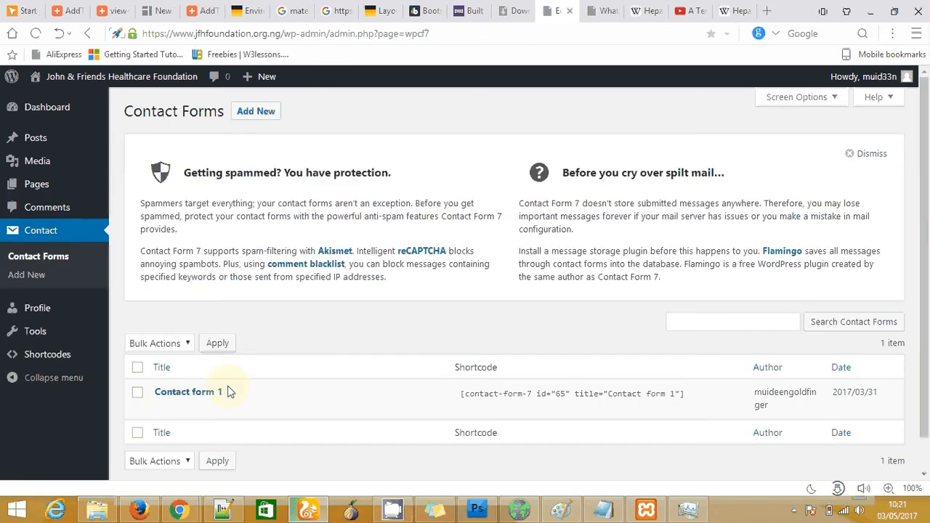
{"action": "mouse_move", "coordinate": [172, 412]}
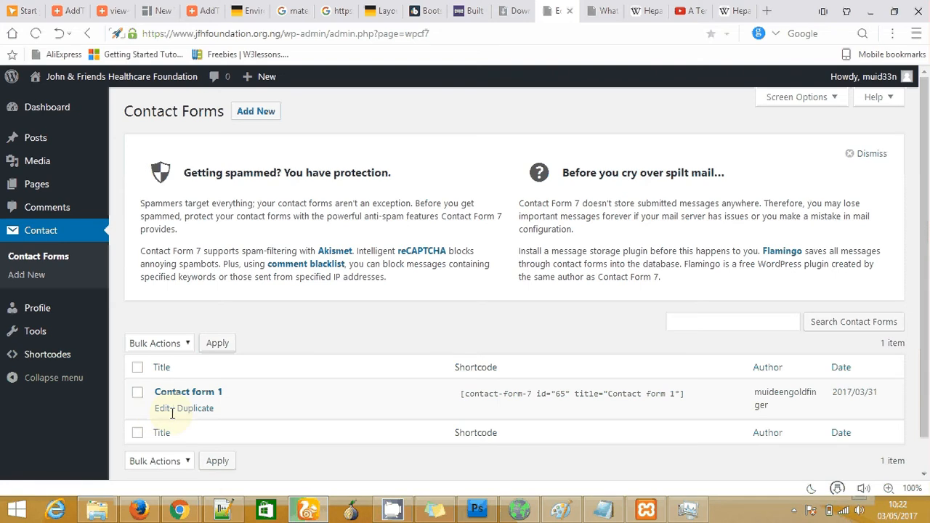
{"action": "left_click", "coordinate": [608, 9]}
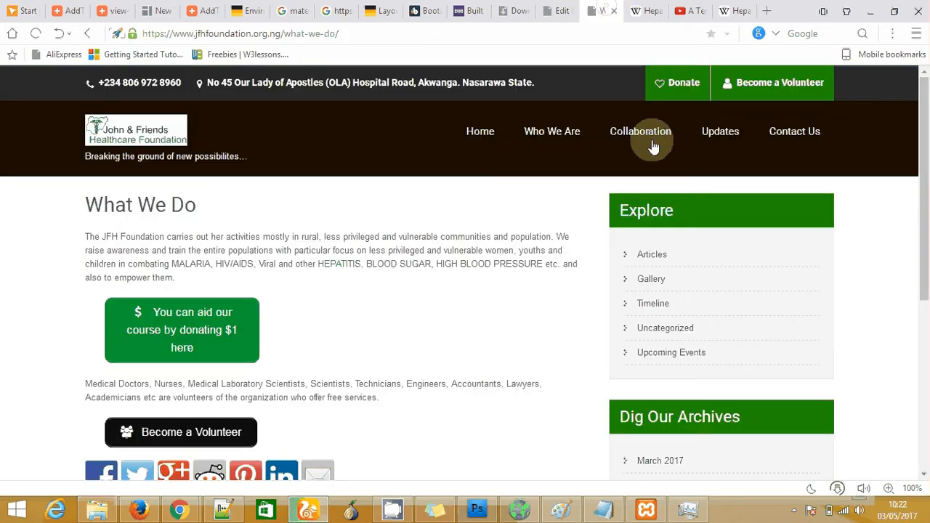
{"action": "left_click", "coordinate": [779, 130]}
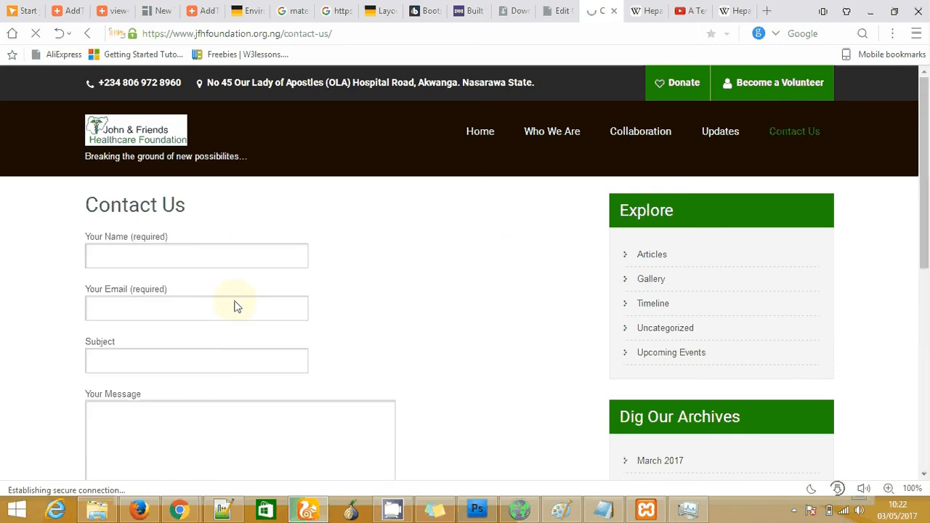
{"action": "left_click", "coordinate": [172, 317]}
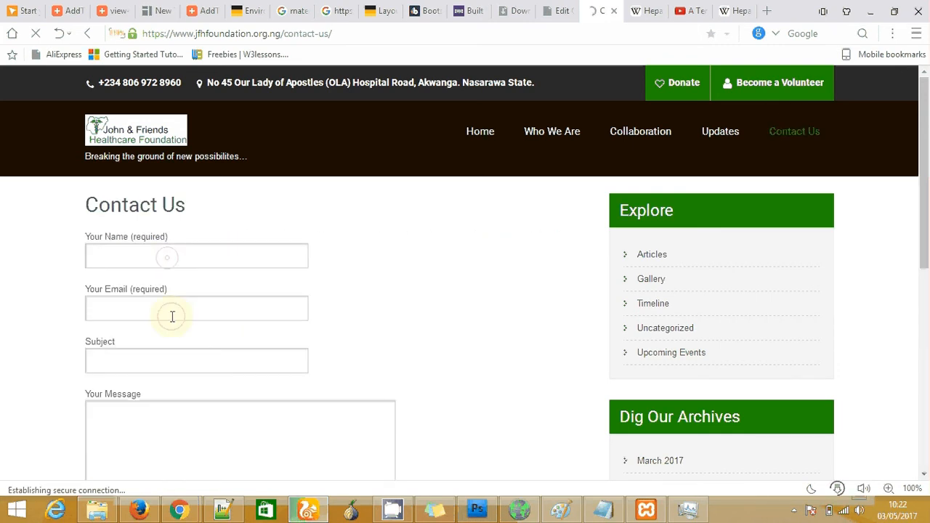
{"action": "left_click", "coordinate": [178, 370]}
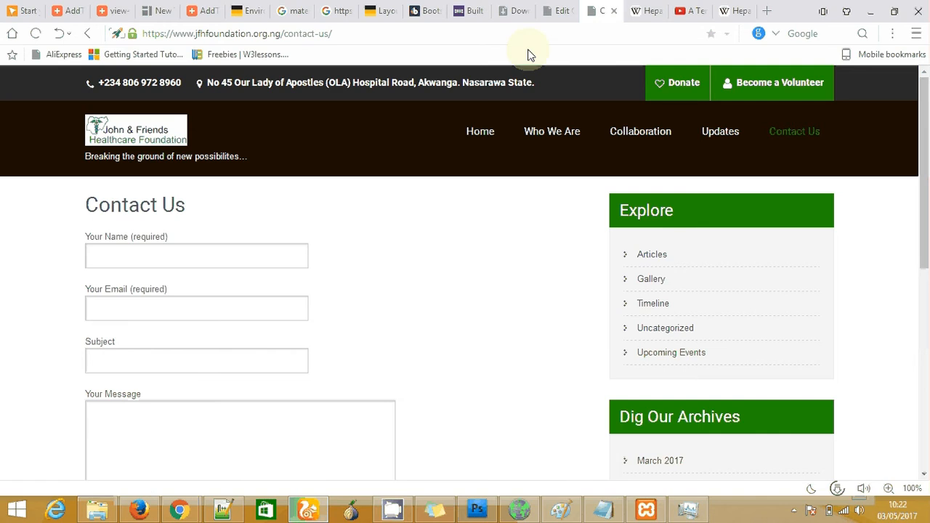
Back in the admin, start a new contact form, then go to the user Profile settings
{"action": "left_click", "coordinate": [558, 12]}
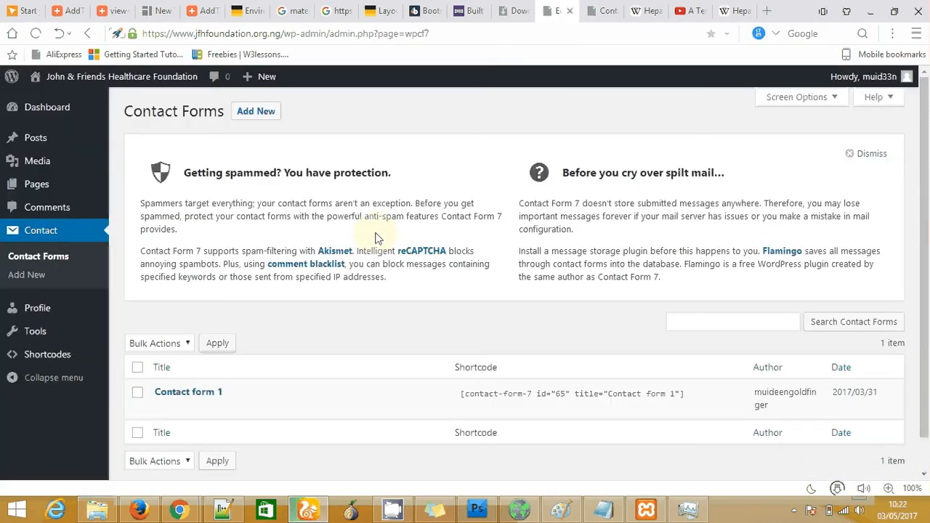
{"action": "left_click", "coordinate": [263, 115]}
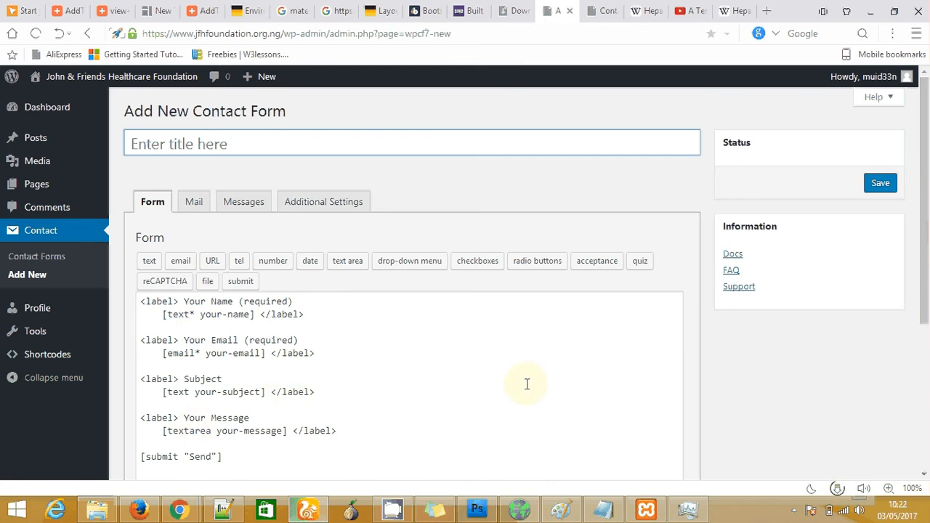
{"action": "scroll", "coordinate": [925, 262], "scroll_direction": "down", "scroll_amount": 1}
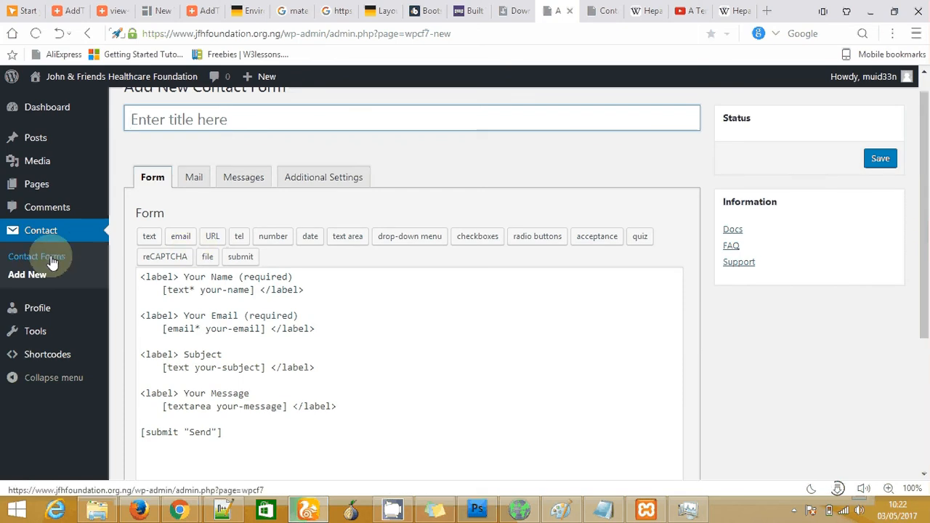
{"action": "left_click", "coordinate": [37, 312]}
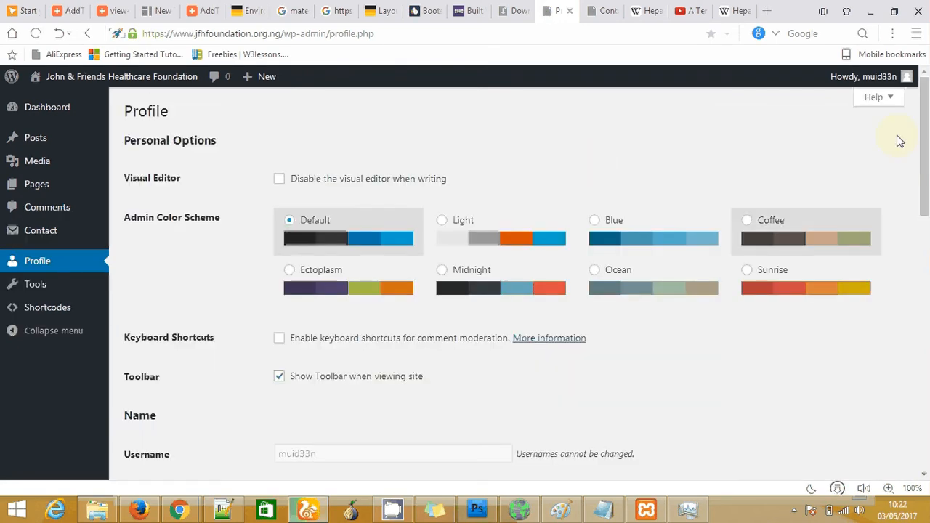
Enter the admin's first name and last name in the Profile fields
{"action": "scroll", "coordinate": [926, 203], "scroll_direction": "down", "scroll_amount": 2}
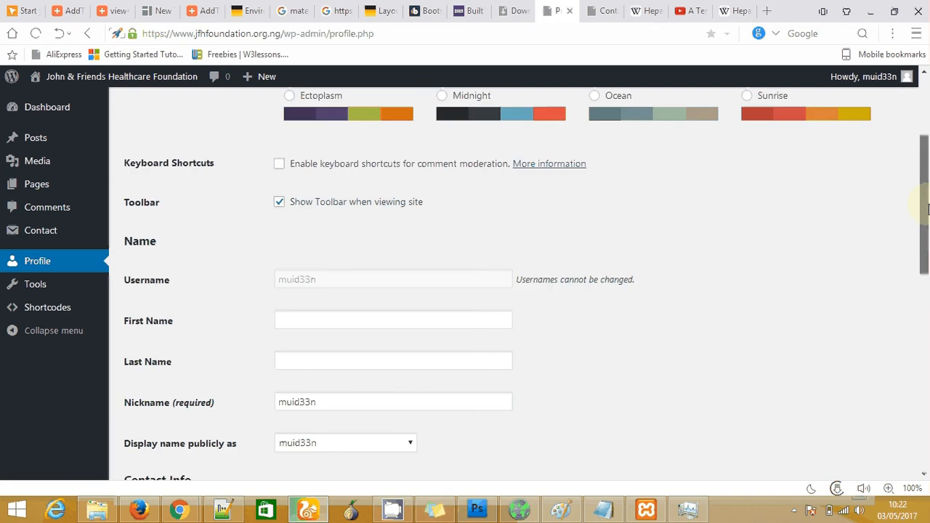
{"action": "left_click_drag", "start_coordinate": [928, 205], "coordinate": [928, 208]}
{"action": "left_click", "coordinate": [424, 291]}
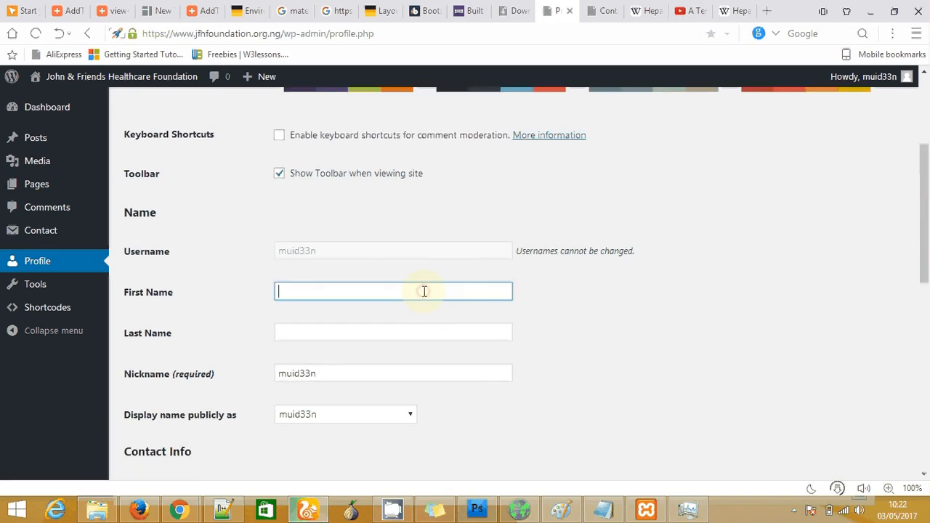
{"action": "key", "text": "Tab"}
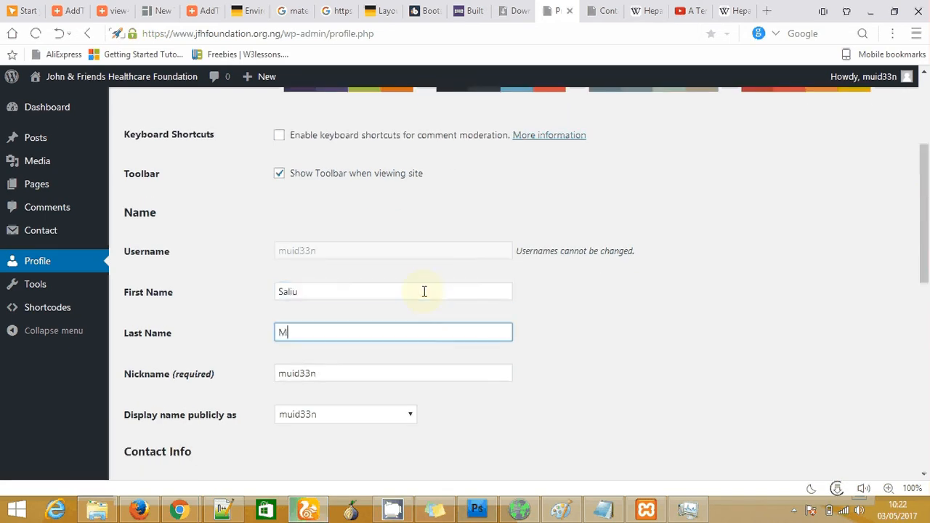
{"action": "key", "text": "Tab"}
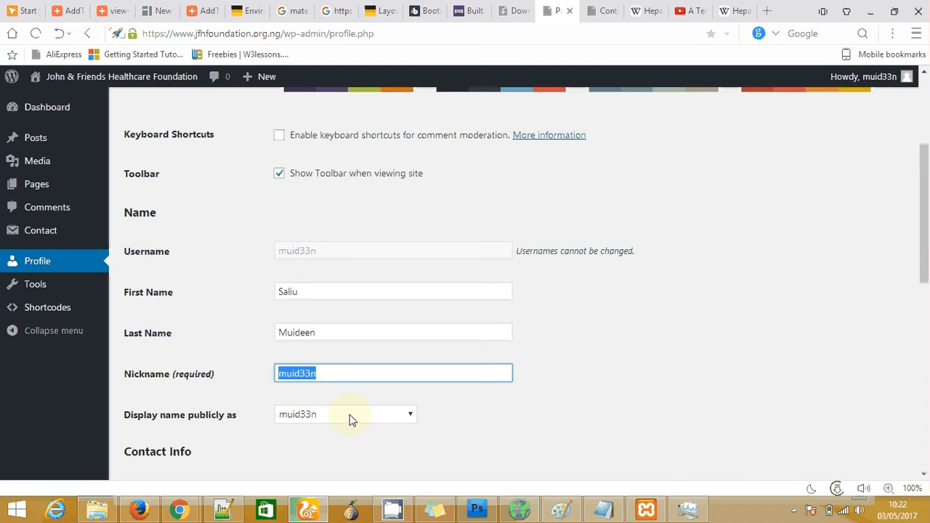
Display the full first and last name publicly, check Biographical Info, then open Tools
{"action": "left_click", "coordinate": [411, 417]}
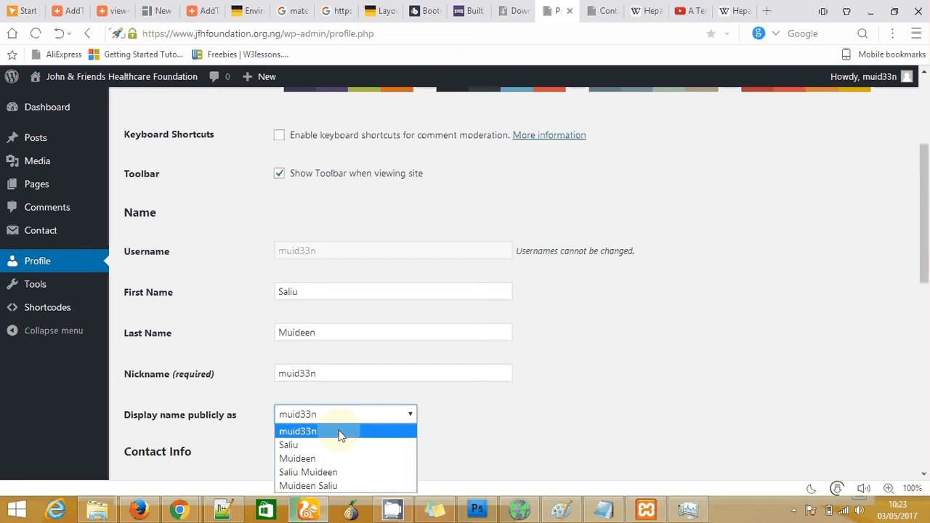
{"action": "left_click", "coordinate": [314, 473]}
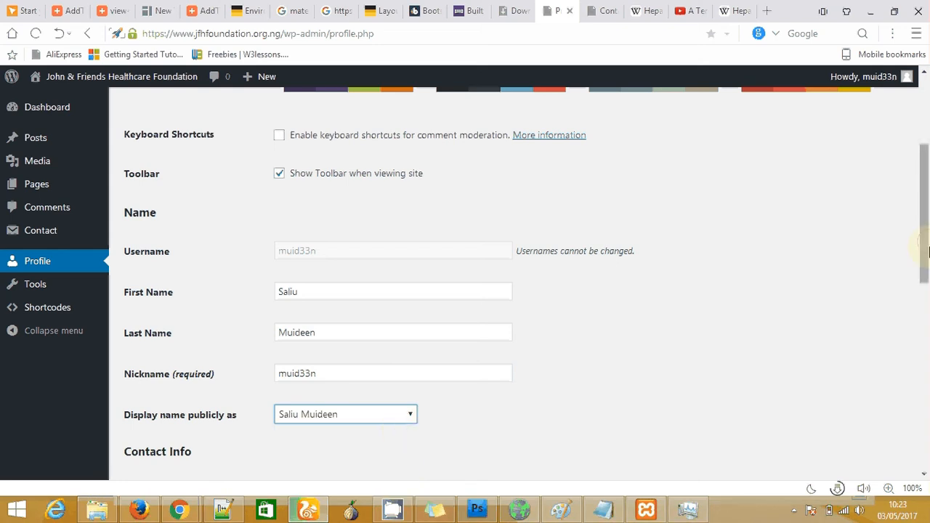
{"action": "left_click_drag", "start_coordinate": [927, 251], "coordinate": [927, 352]}
{"action": "left_click", "coordinate": [406, 305]}
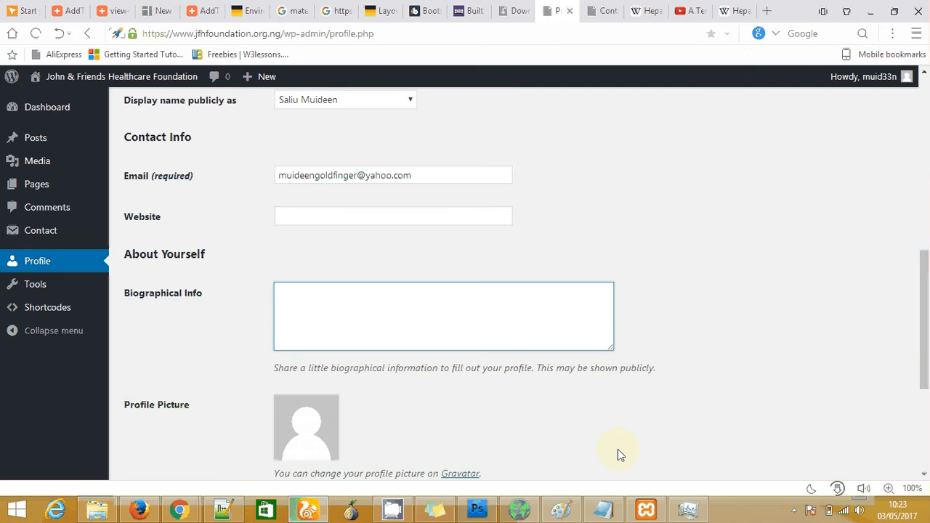
{"action": "left_click_drag", "start_coordinate": [925, 320], "coordinate": [927, 411]}
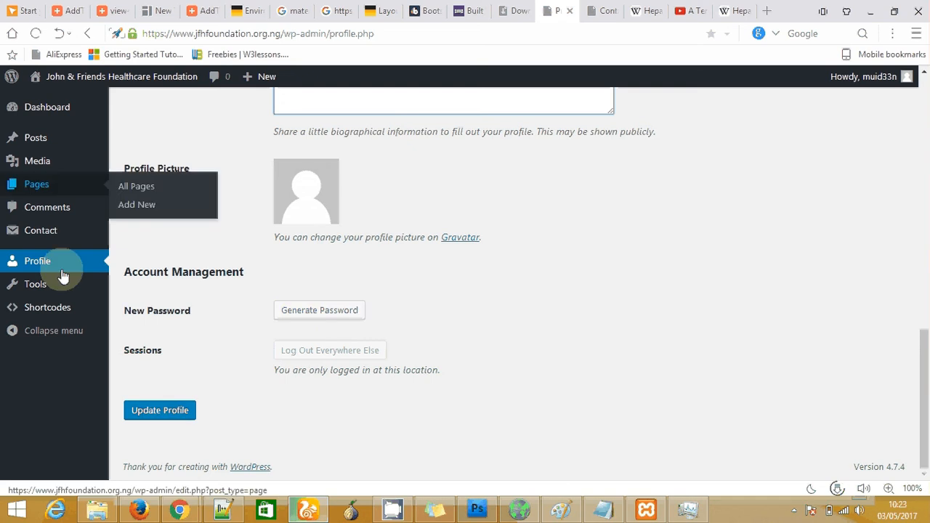
{"action": "left_click", "coordinate": [45, 287]}
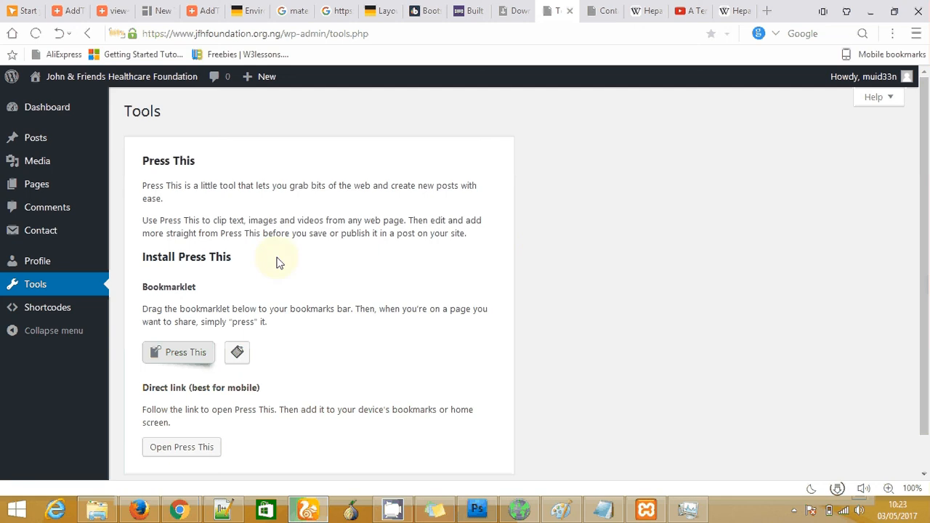
Try Press This, then open the 'Accordions, spoilers' example under Shortcodes > Examples
{"action": "left_click", "coordinate": [174, 354]}
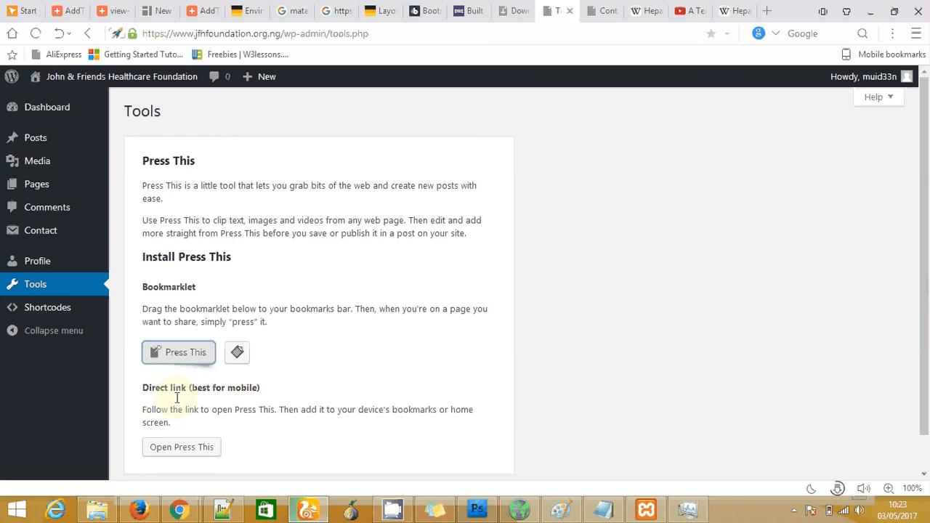
{"action": "left_click", "coordinate": [67, 311]}
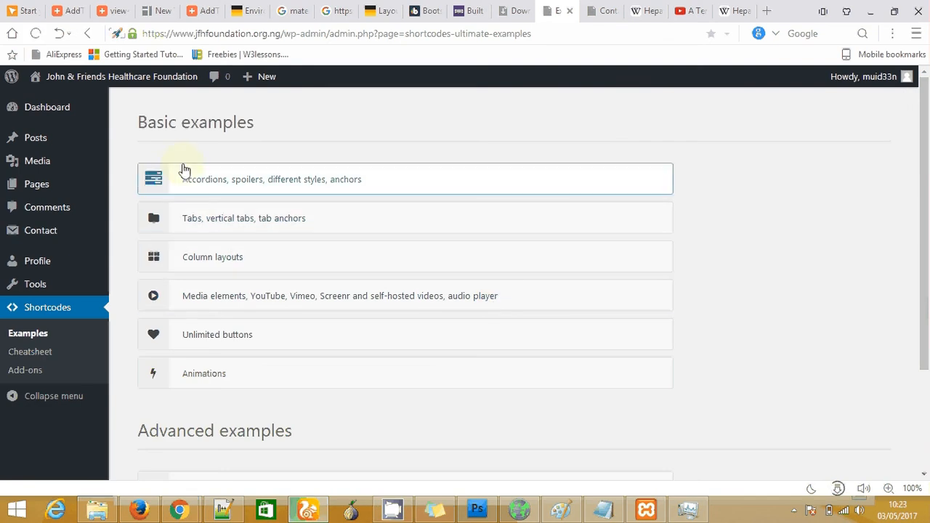
{"action": "left_click", "coordinate": [158, 344]}
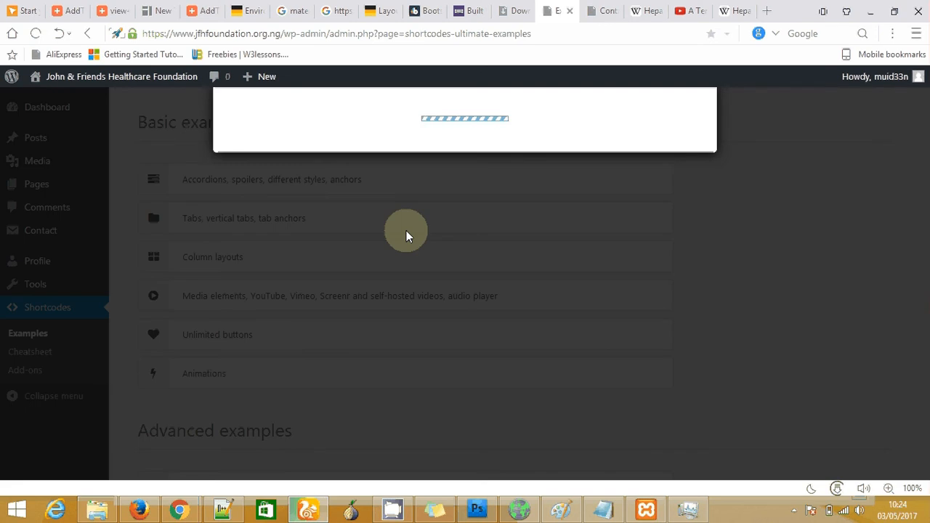